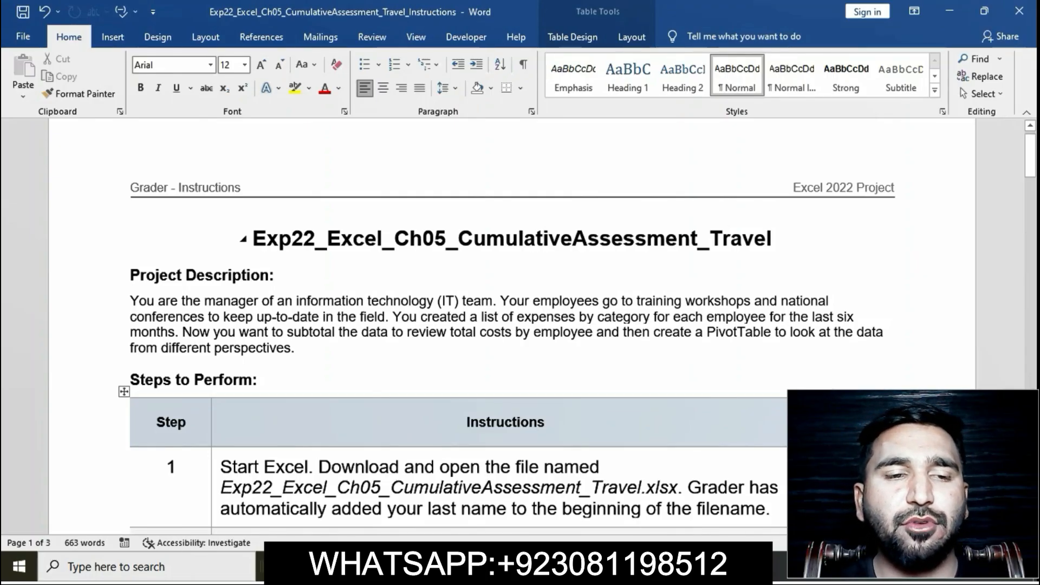
Step: Highlight the project title and the step 1 instructions in yellow
{"action": "left_click_drag", "start_coordinate": [253, 238], "coordinate": [785, 238]}
{"action": "left_click", "coordinate": [840, 204]}
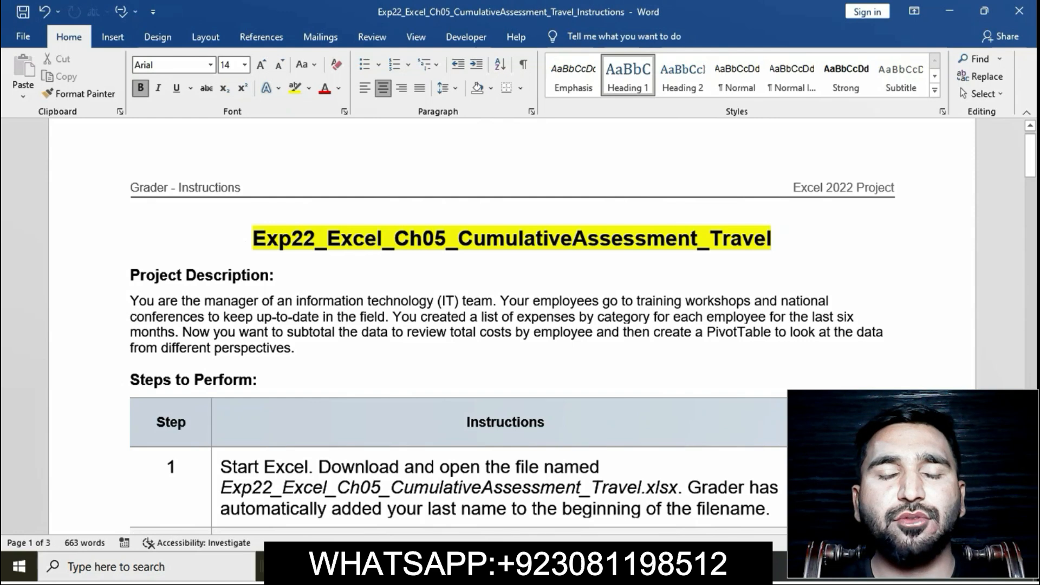
{"action": "scroll", "coordinate": [512, 325], "scroll_direction": "down", "scroll_amount": 2}
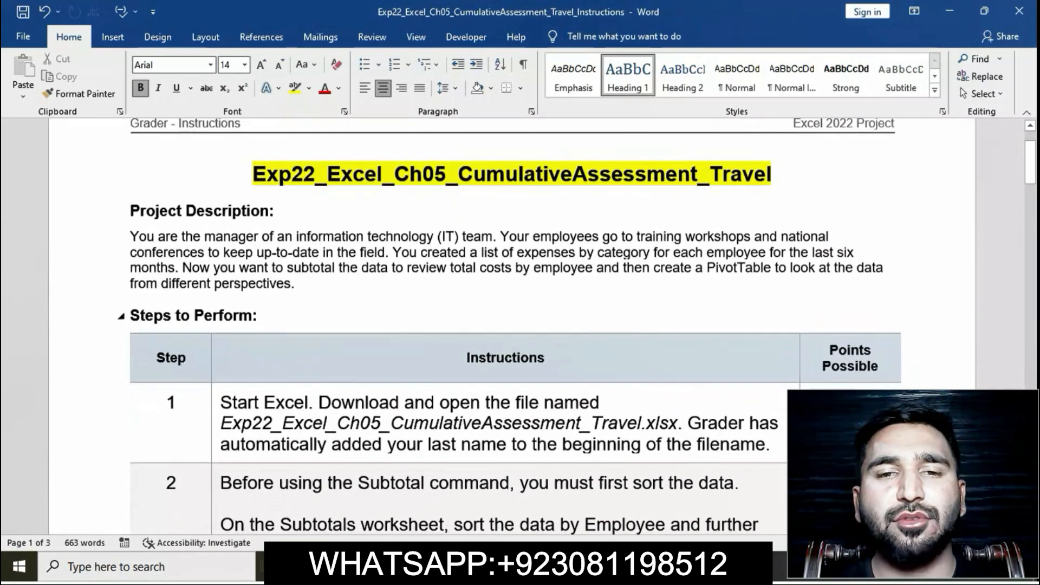
{"action": "scroll", "coordinate": [512, 325], "scroll_direction": "down", "scroll_amount": 3}
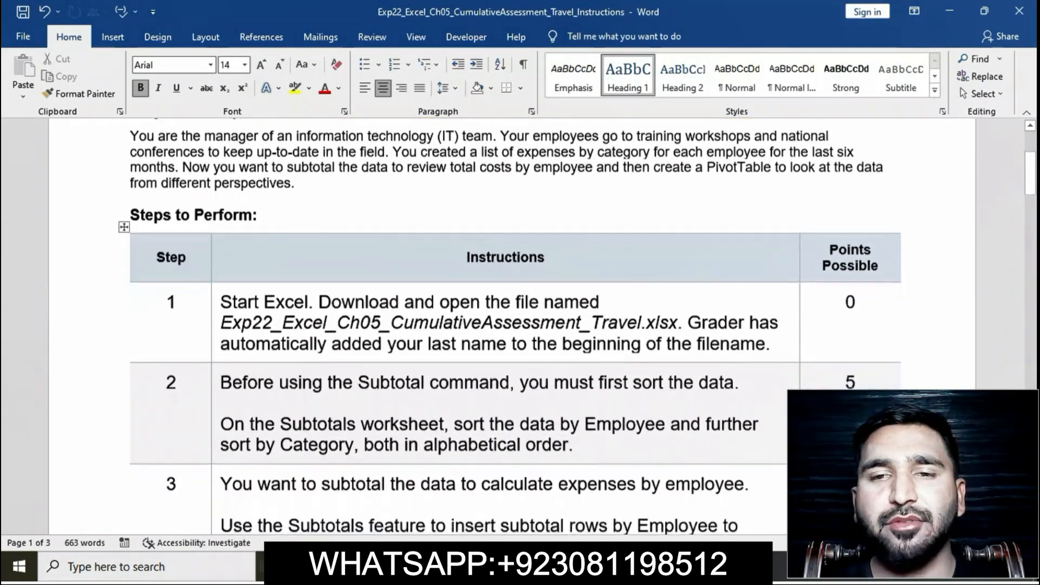
{"action": "scroll", "coordinate": [512, 325], "scroll_direction": "down", "scroll_amount": 1}
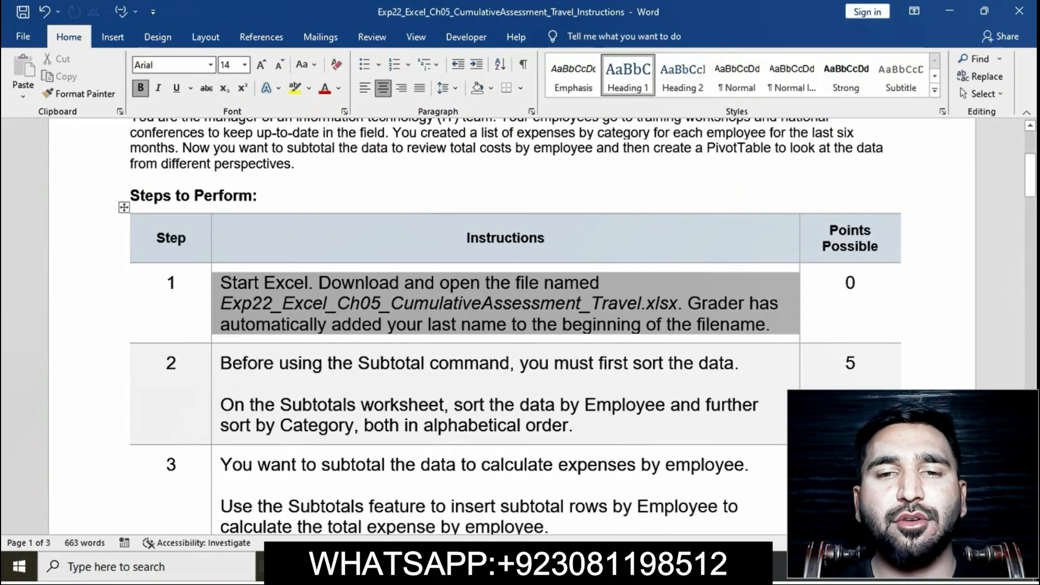
{"action": "left_click", "coordinate": [277, 258]}
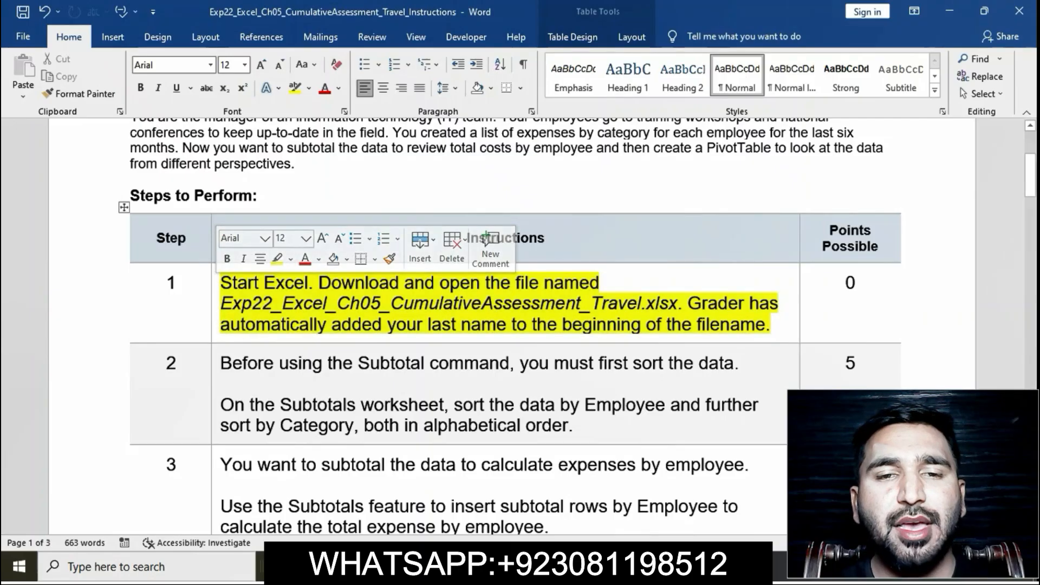
{"action": "left_click", "coordinate": [338, 303]}
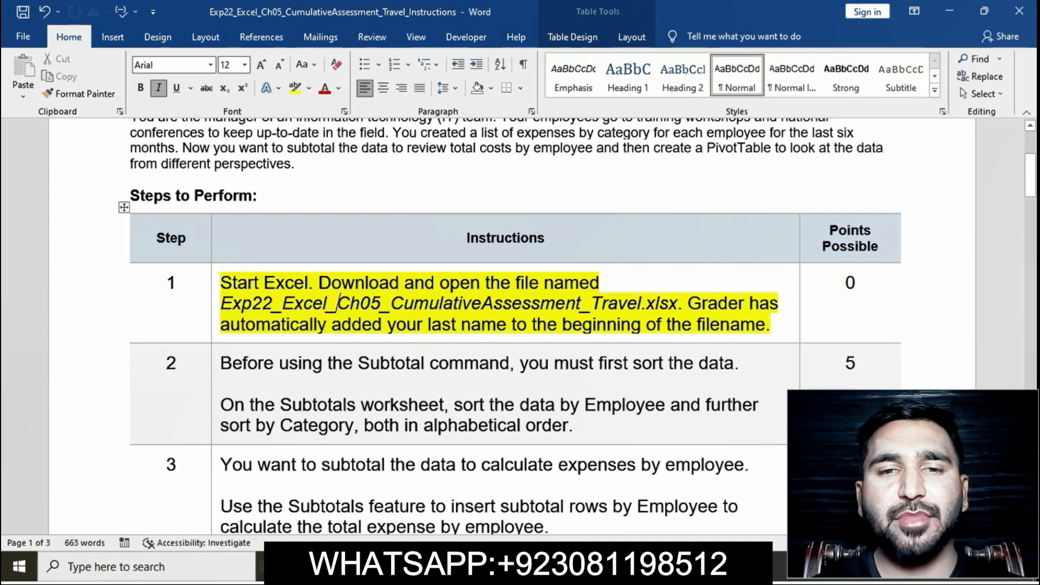
Step: Switch to the Excel travel workbook, view its Expenses worksheet, and return to the Word instructions
{"action": "key", "text": "alt+Tab"}
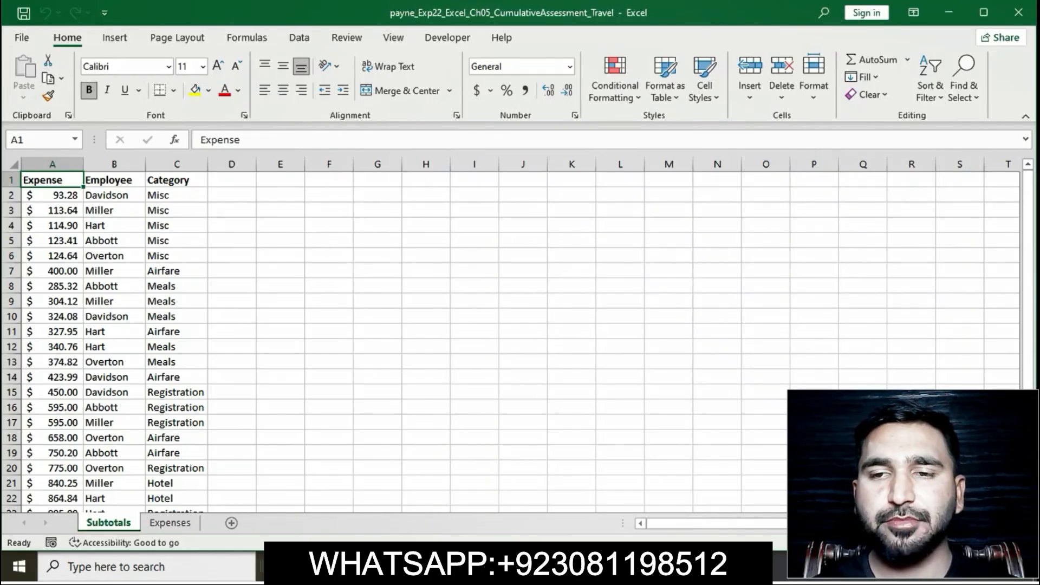
{"action": "left_click", "coordinate": [170, 523]}
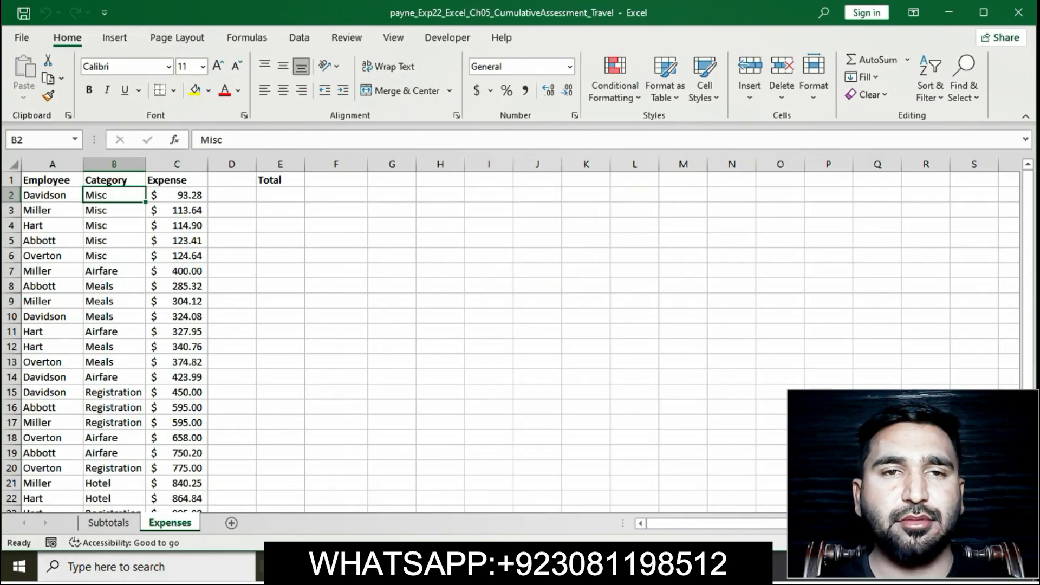
{"action": "left_click", "coordinate": [589, 566]}
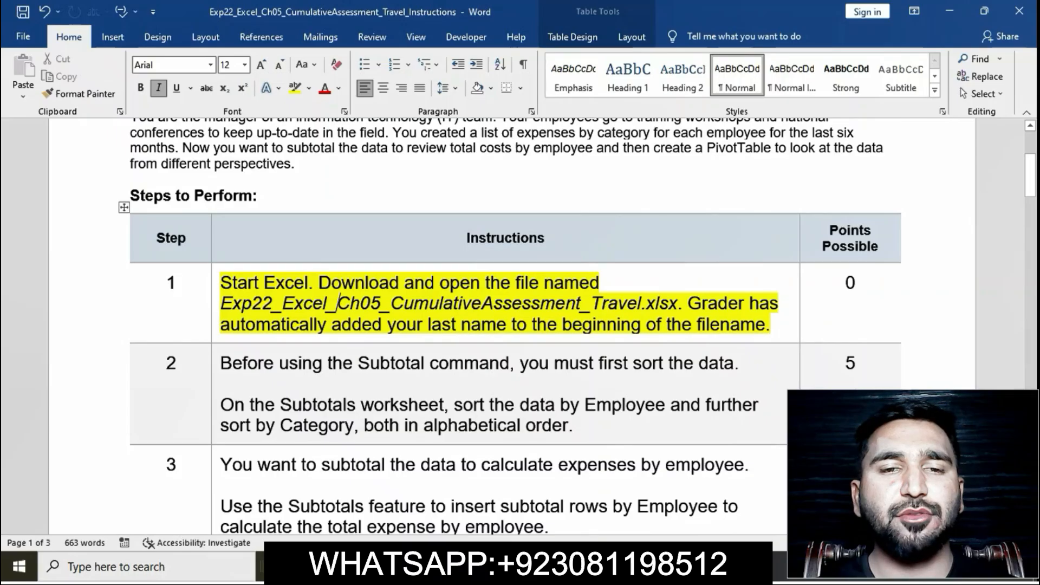
Step: Remove the highlight from the step 1 instructions and highlight the step 2 instructions in yellow
{"action": "left_click", "coordinate": [215, 288]}
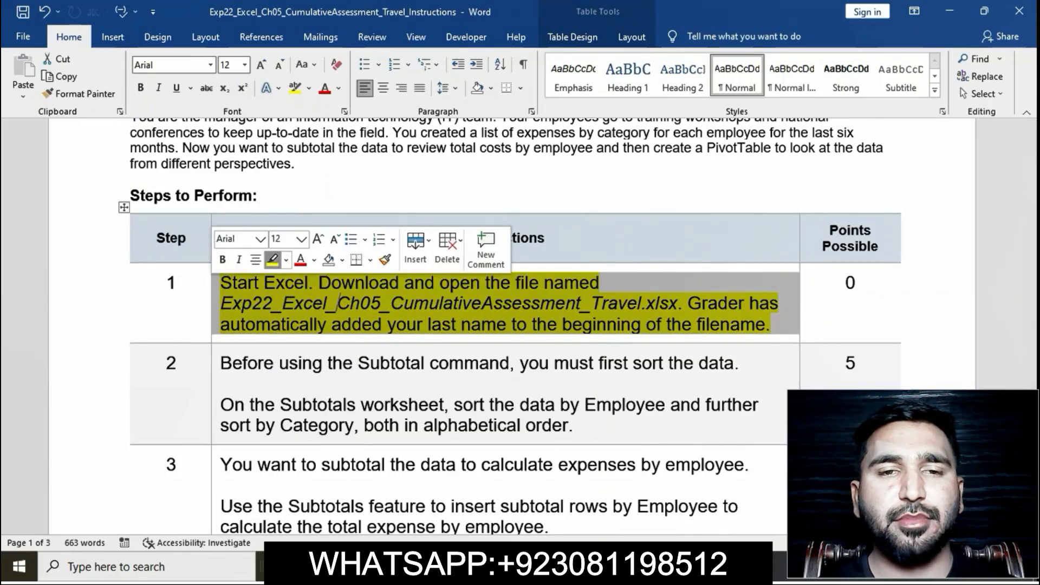
{"action": "left_click", "coordinate": [272, 260]}
{"action": "scroll", "coordinate": [370, 225], "scroll_direction": "down", "scroll_amount": 3}
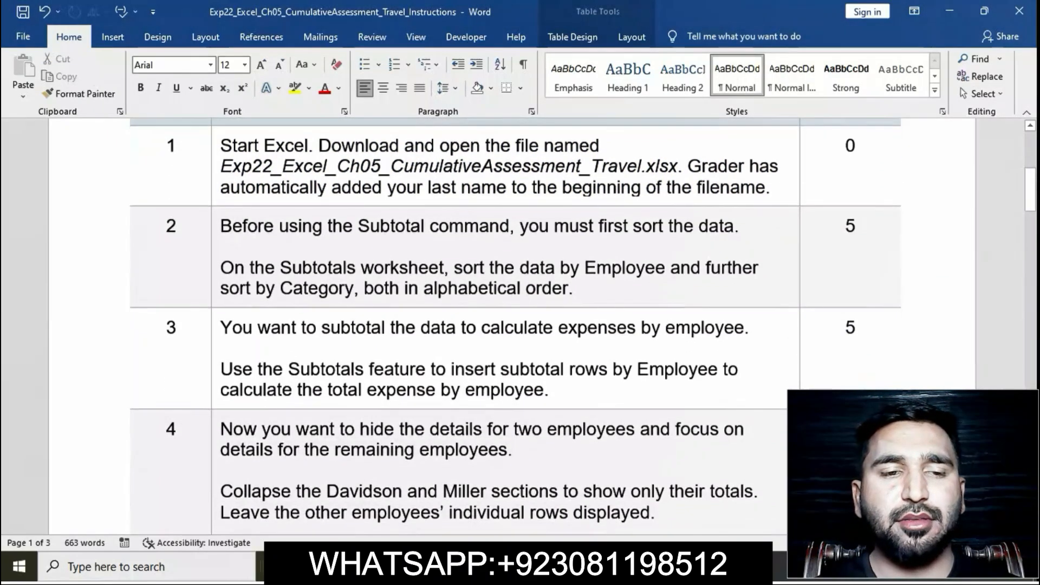
{"action": "left_click", "coordinate": [216, 255]}
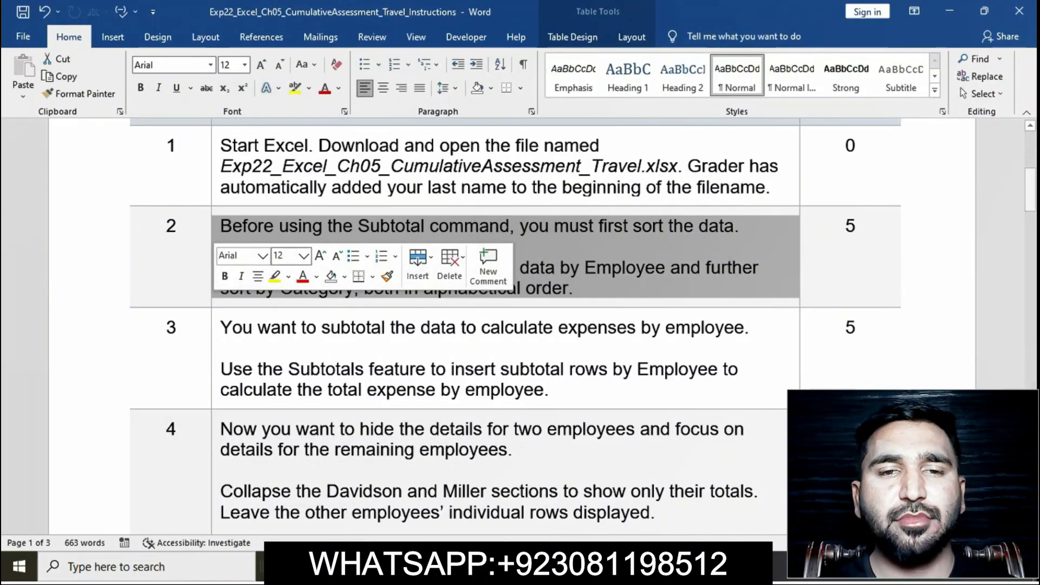
{"action": "left_click", "coordinate": [275, 277]}
{"action": "left_click", "coordinate": [220, 348]}
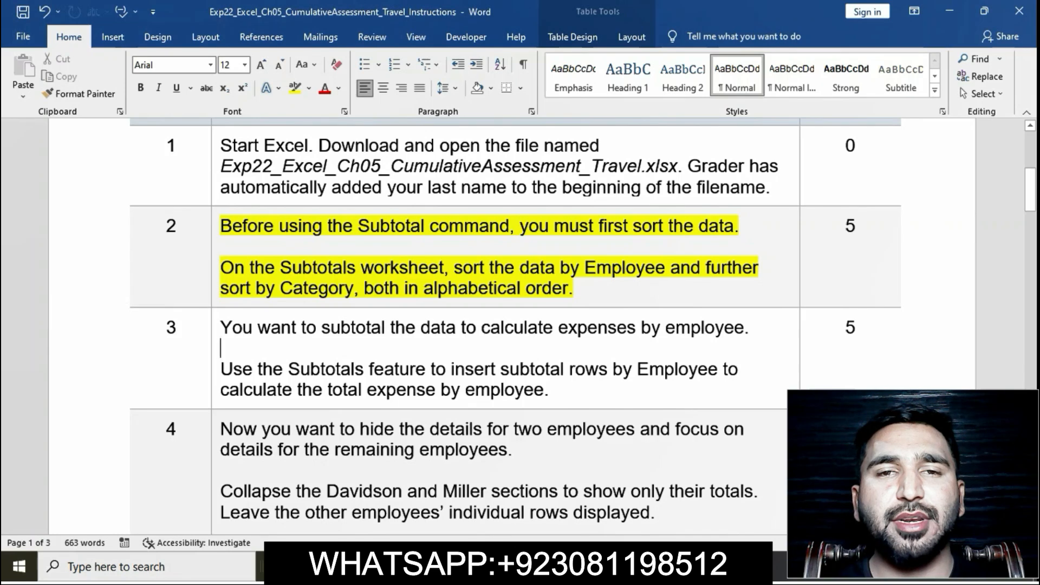
Step: In Excel, start a custom sort of the Subtotals worksheet data with Employee, A to Z, as the first level
{"action": "left_click_drag", "start_coordinate": [221, 268], "coordinate": [670, 268]}
{"action": "key", "text": "alt+Tab"}
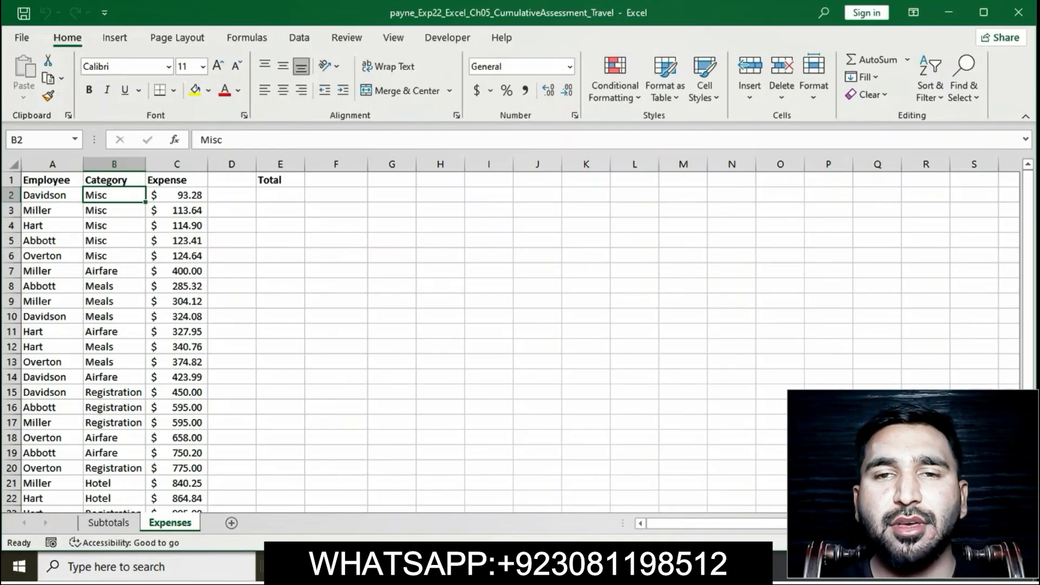
{"action": "left_click", "coordinate": [109, 522]}
{"action": "left_click", "coordinate": [114, 180]}
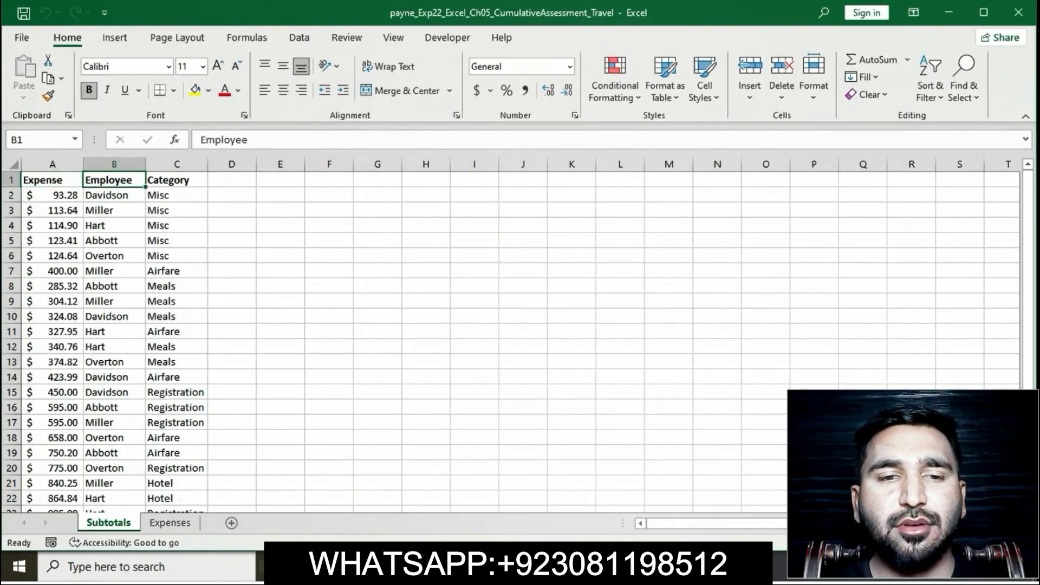
{"action": "left_click", "coordinate": [930, 85]}
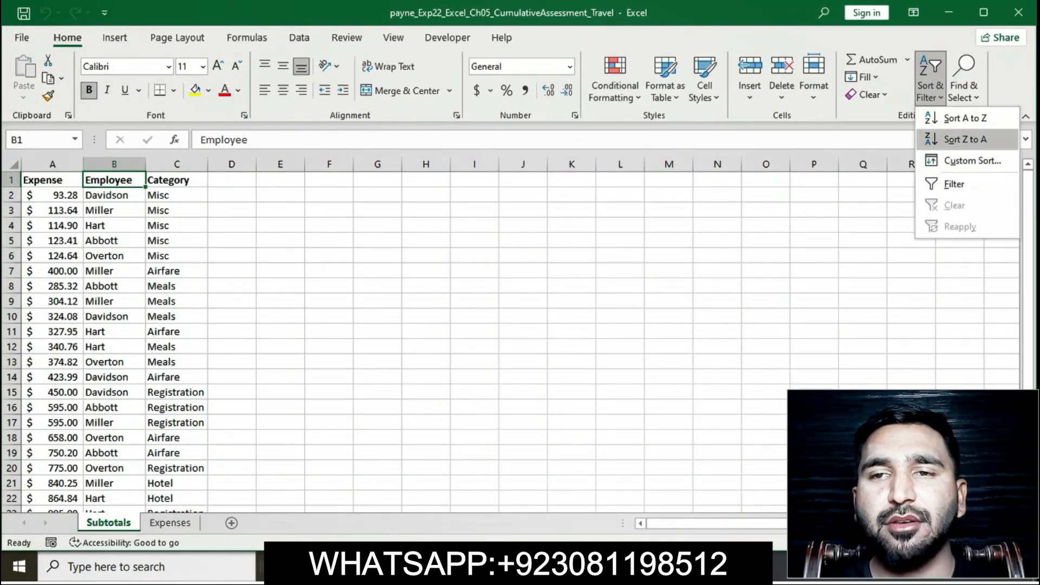
{"action": "left_click", "coordinate": [964, 158]}
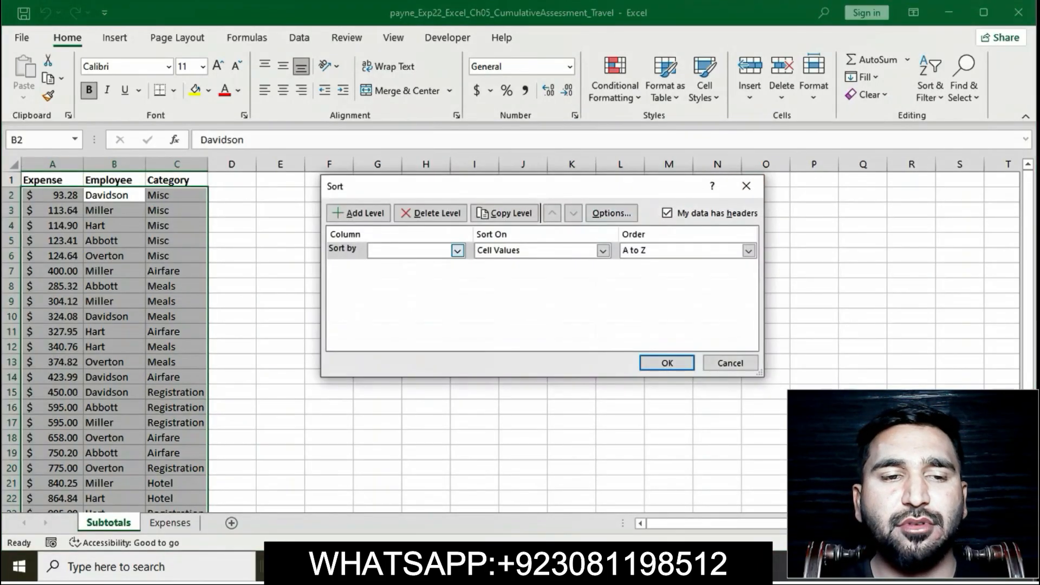
{"action": "left_click", "coordinate": [457, 250]}
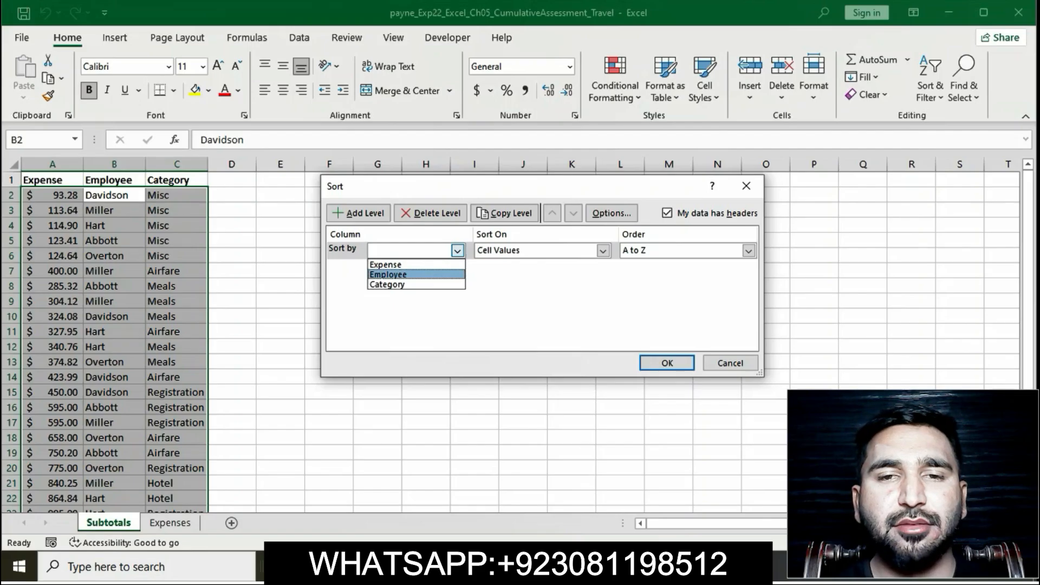
{"action": "left_click", "coordinate": [388, 274]}
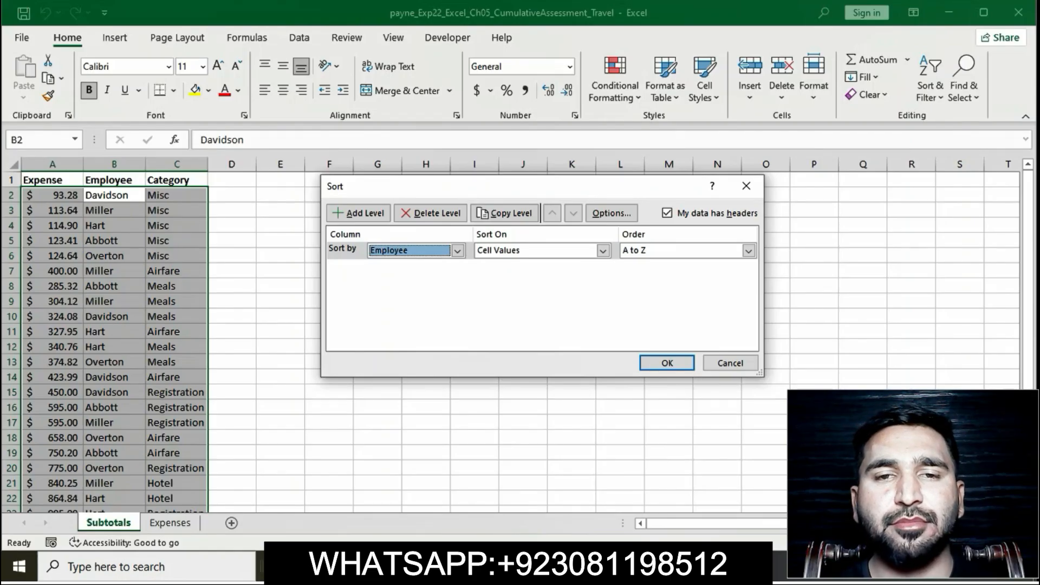
Step: Recheck step 2 in Word, add Category, A to Z, as the second sort level in Excel, and apply the sort
{"action": "key", "text": "alt+Tab"}
{"action": "left_click_drag", "start_coordinate": [221, 267], "coordinate": [573, 288]}
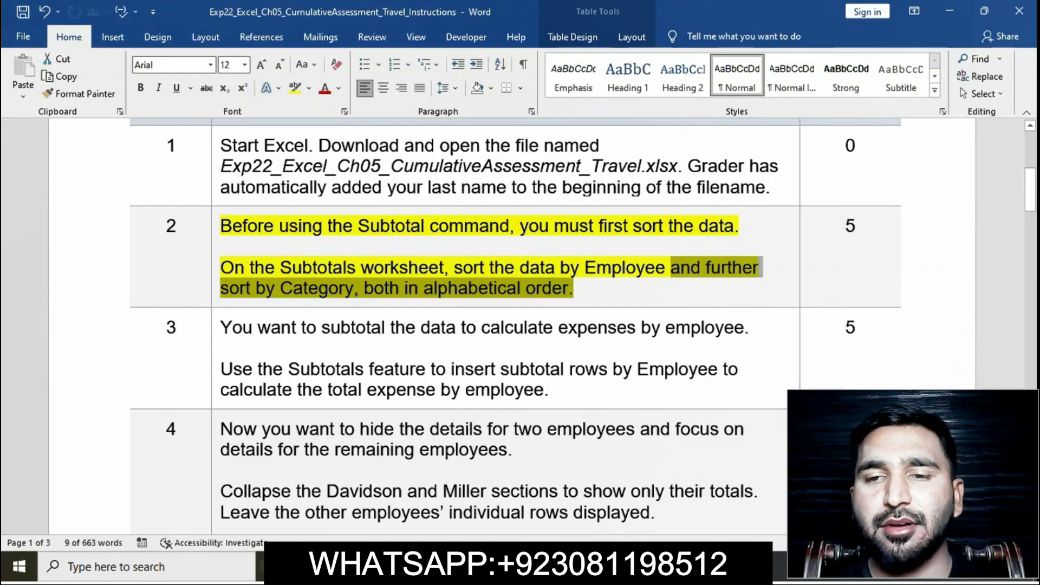
{"action": "key", "text": "alt+Tab"}
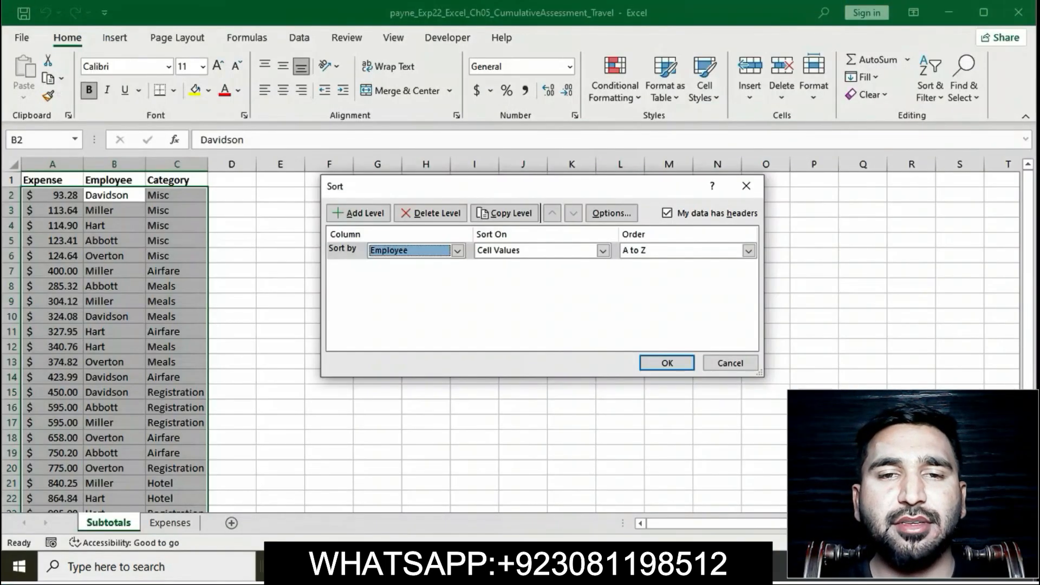
{"action": "left_click", "coordinate": [358, 213]}
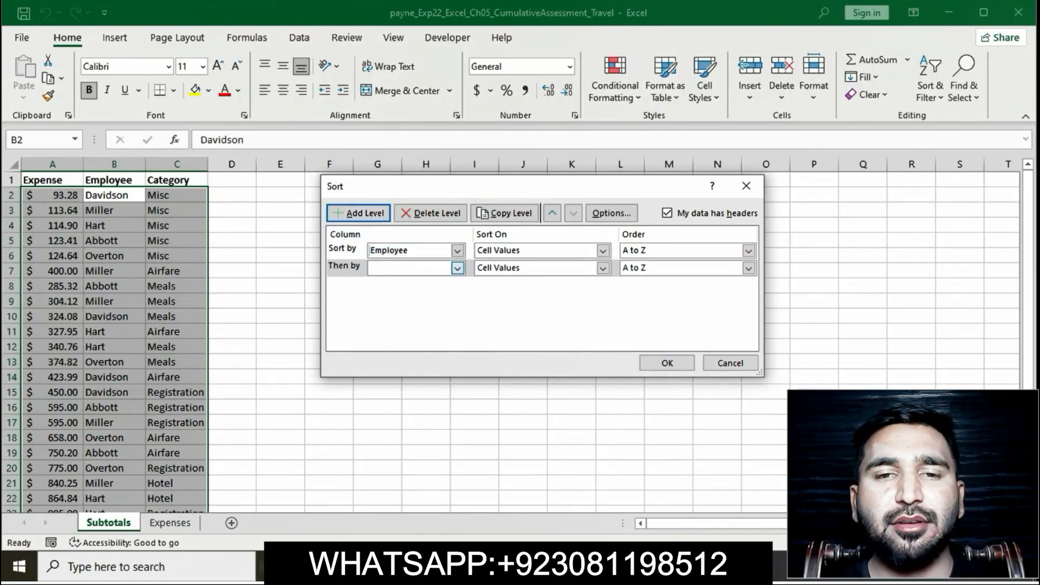
{"action": "left_click", "coordinate": [457, 268]}
{"action": "left_click", "coordinate": [391, 302]}
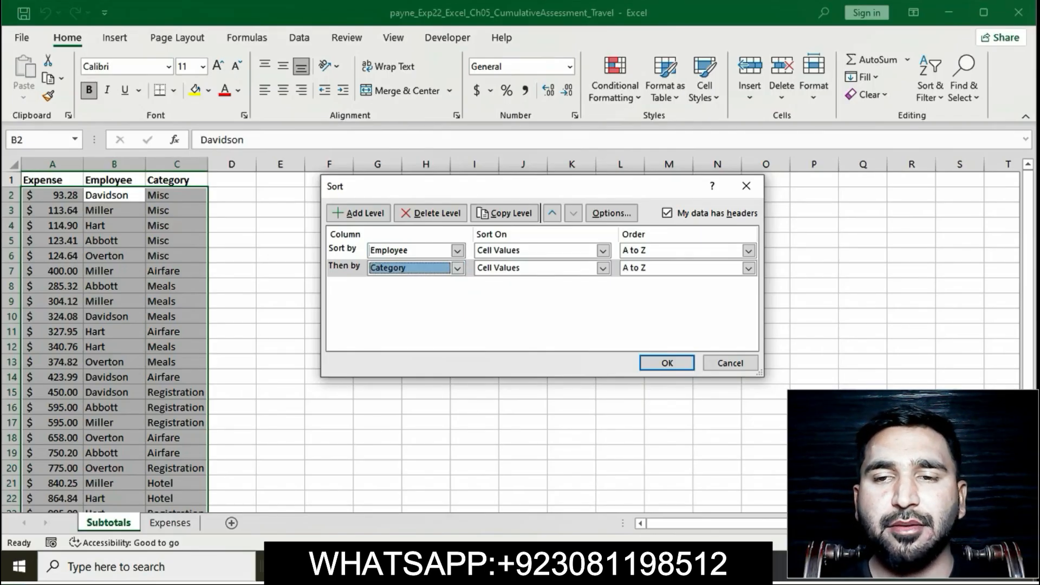
{"action": "left_click", "coordinate": [667, 362]}
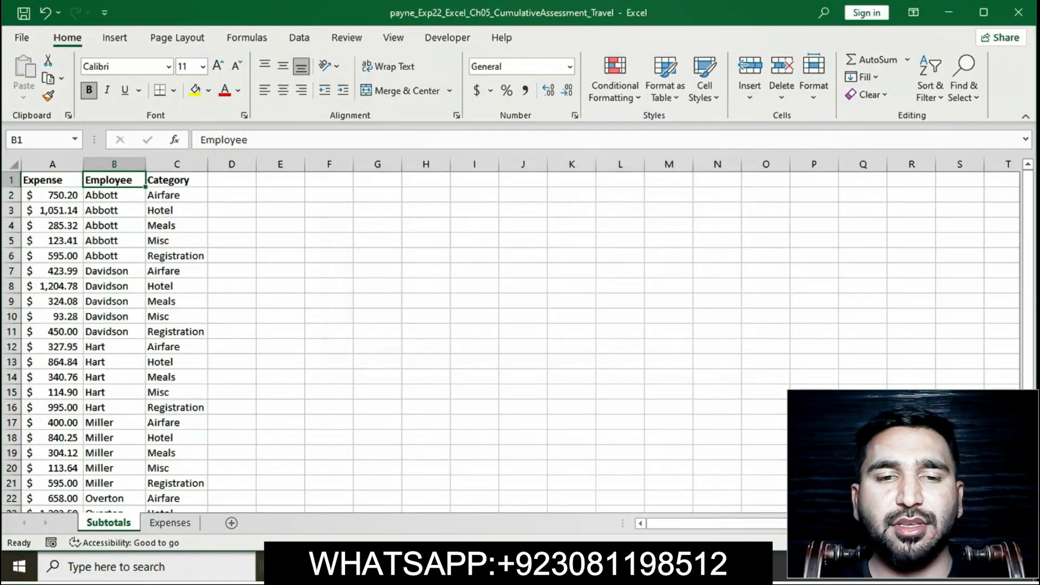
Step: Back in the Word instructions, remove the highlight from step 2 and highlight step 3 in yellow
{"action": "key", "text": "alt+Tab"}
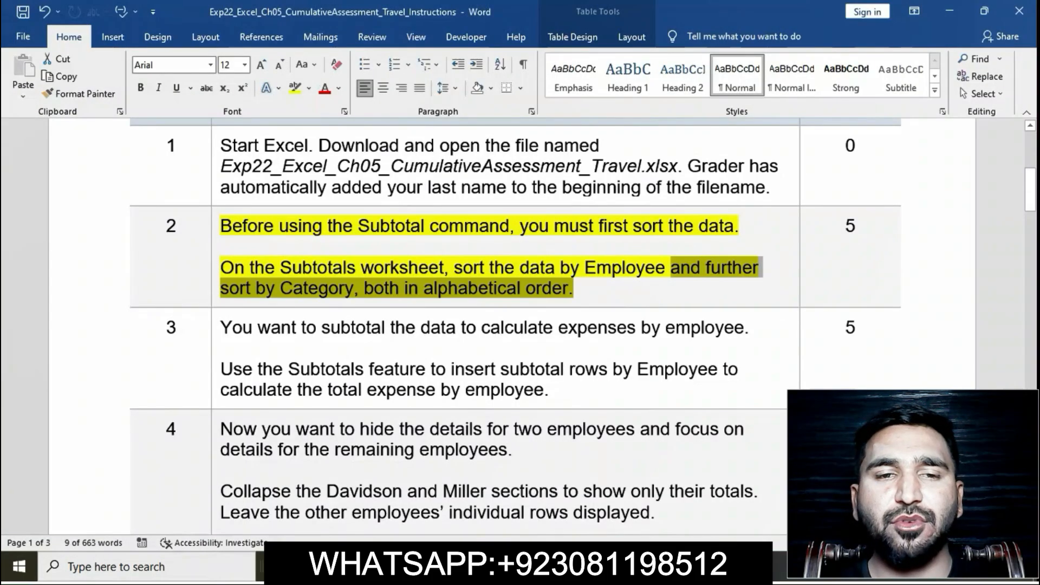
{"action": "left_click", "coordinate": [489, 288]}
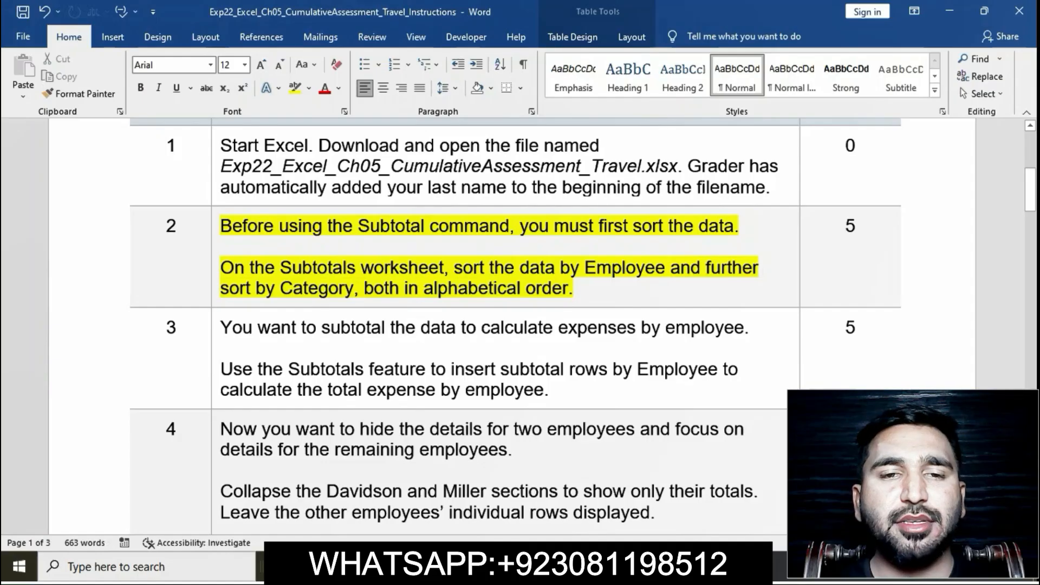
{"action": "triple_click", "coordinate": [489, 288]}
{"action": "left_click", "coordinate": [277, 203]}
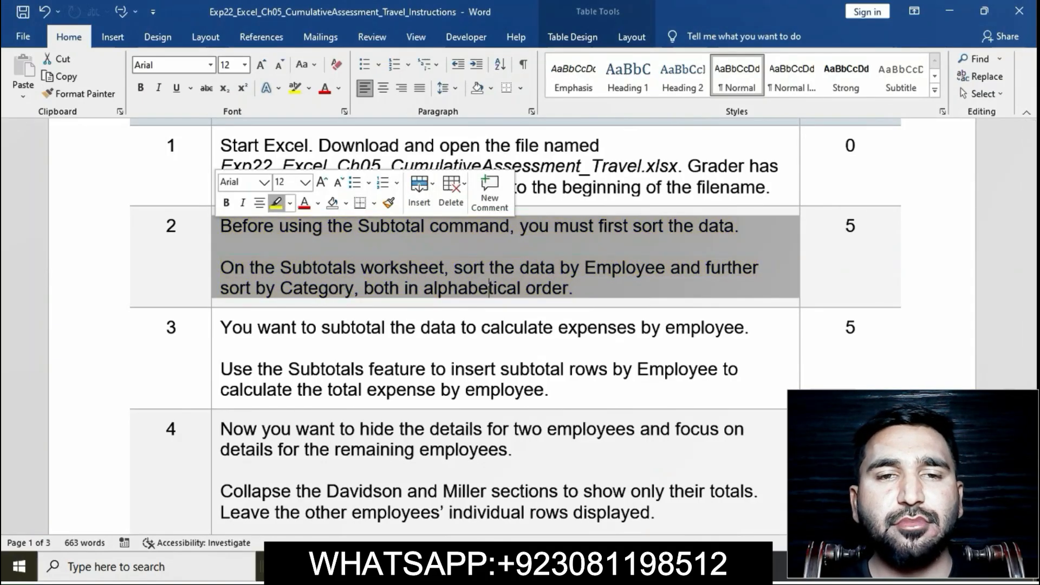
{"action": "scroll", "coordinate": [416, 254], "scroll_direction": "down", "scroll_amount": 4}
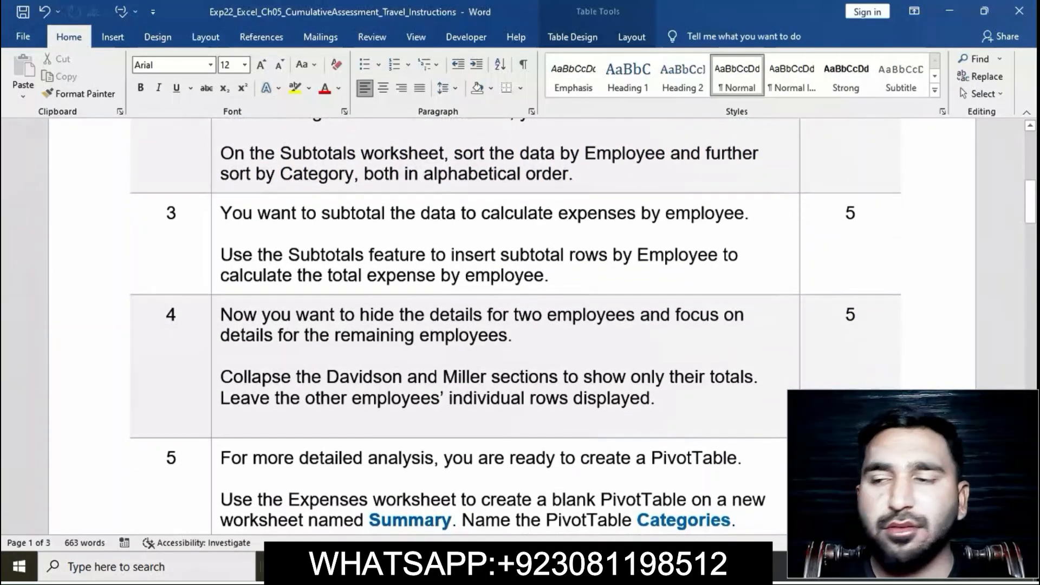
{"action": "triple_click", "coordinate": [416, 254]}
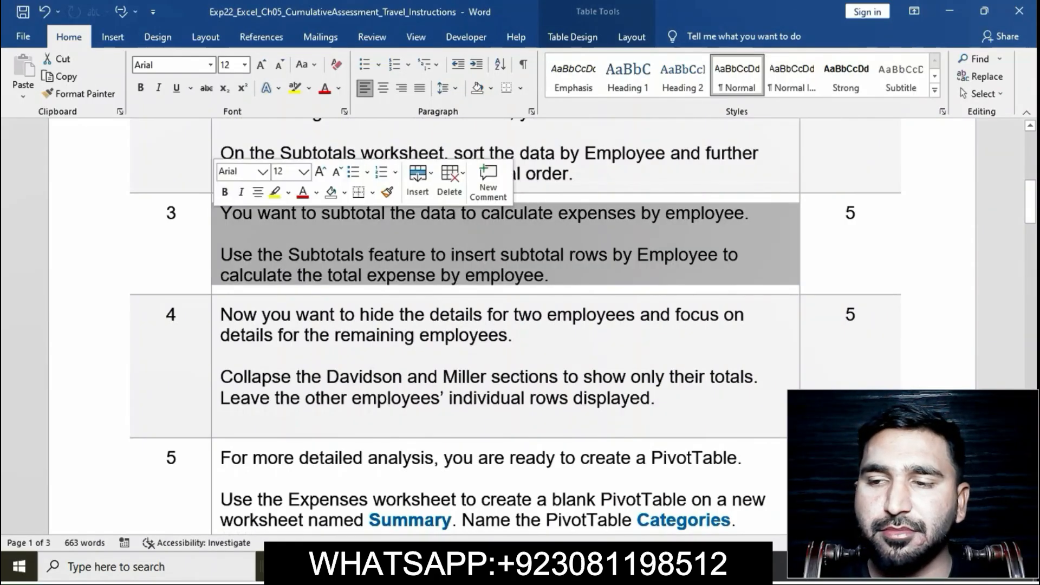
{"action": "left_click", "coordinate": [275, 193]}
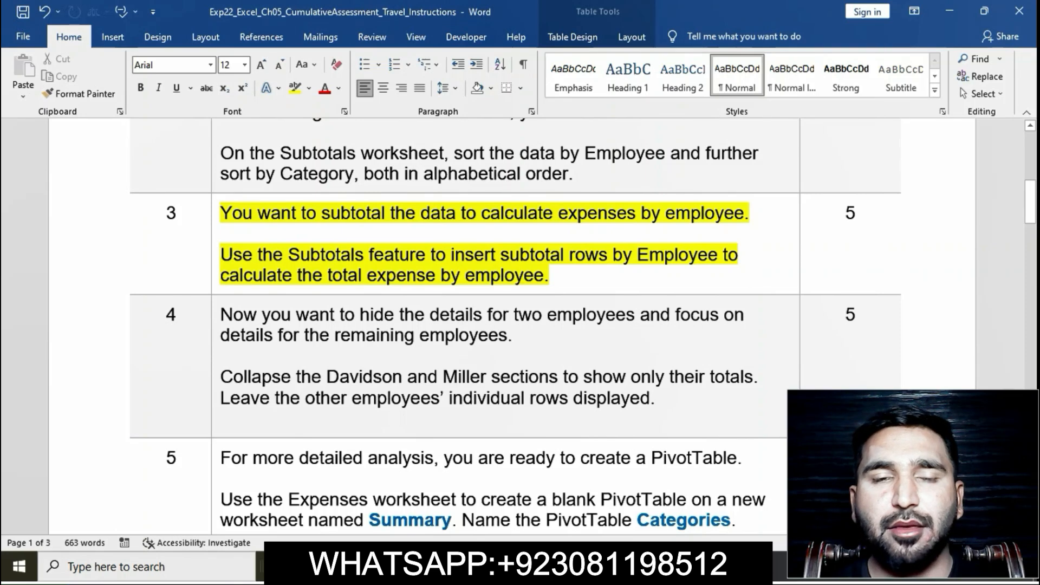
Step: Review the step 3 instructions in Word, then start subtotalling the Subtotals worksheet data in Excel at each change in Employee
{"action": "double_click", "coordinate": [238, 254]}
{"action": "left_click_drag", "start_coordinate": [255, 255], "coordinate": [740, 271]}
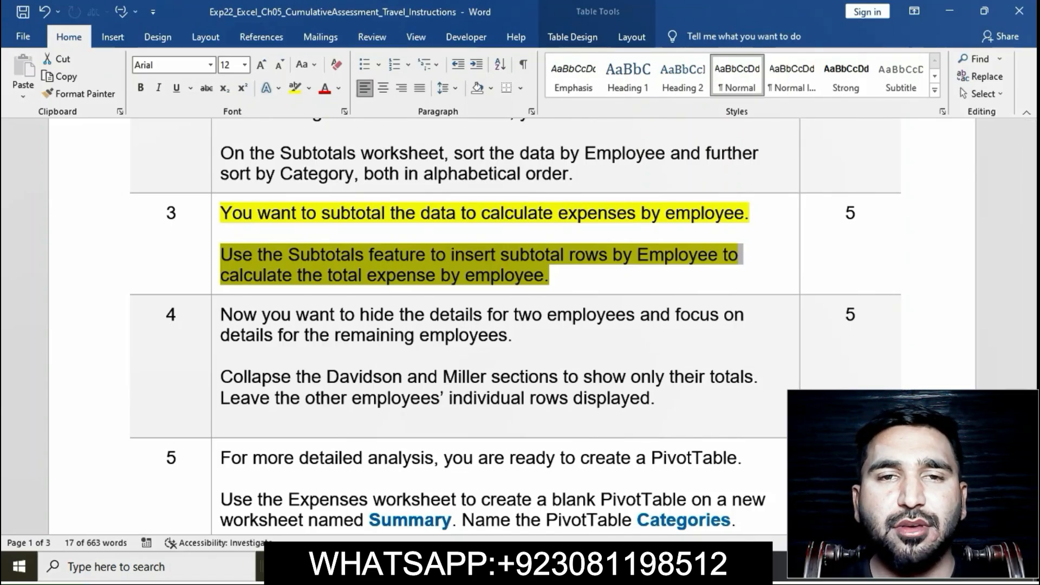
{"action": "key", "text": "alt+Tab"}
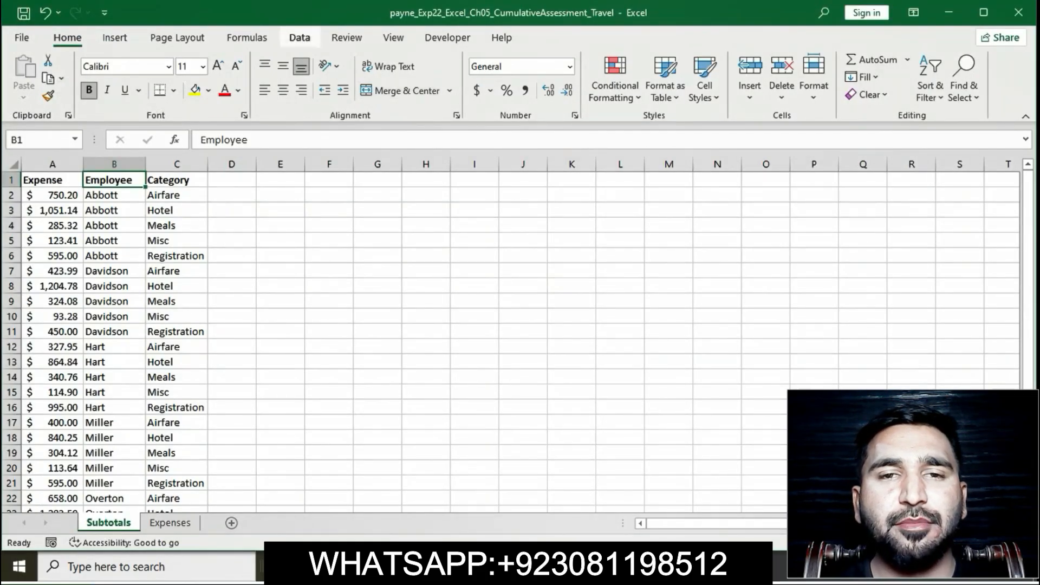
{"action": "left_click", "coordinate": [299, 37]}
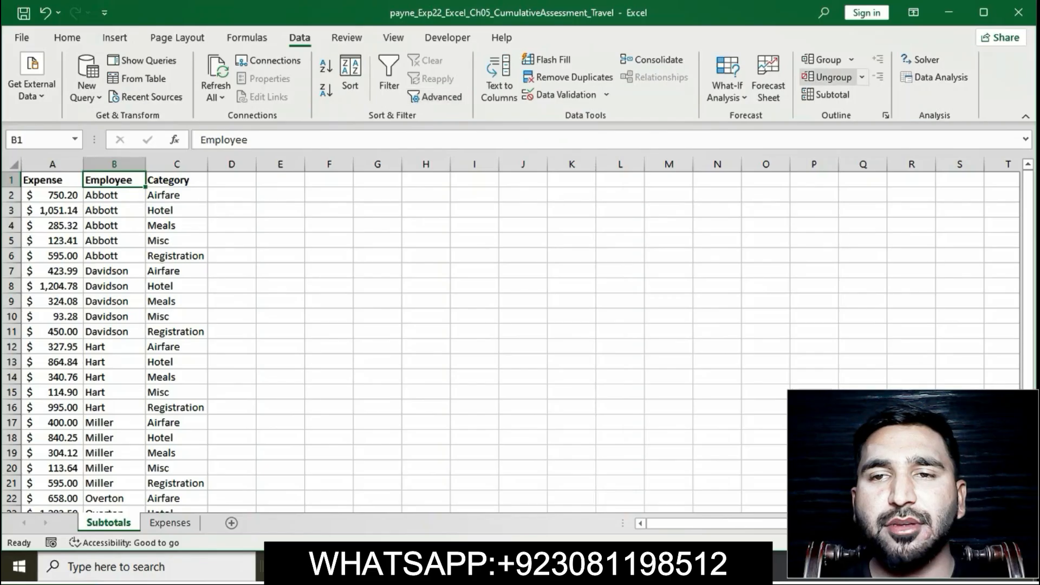
{"action": "left_click", "coordinate": [827, 94]}
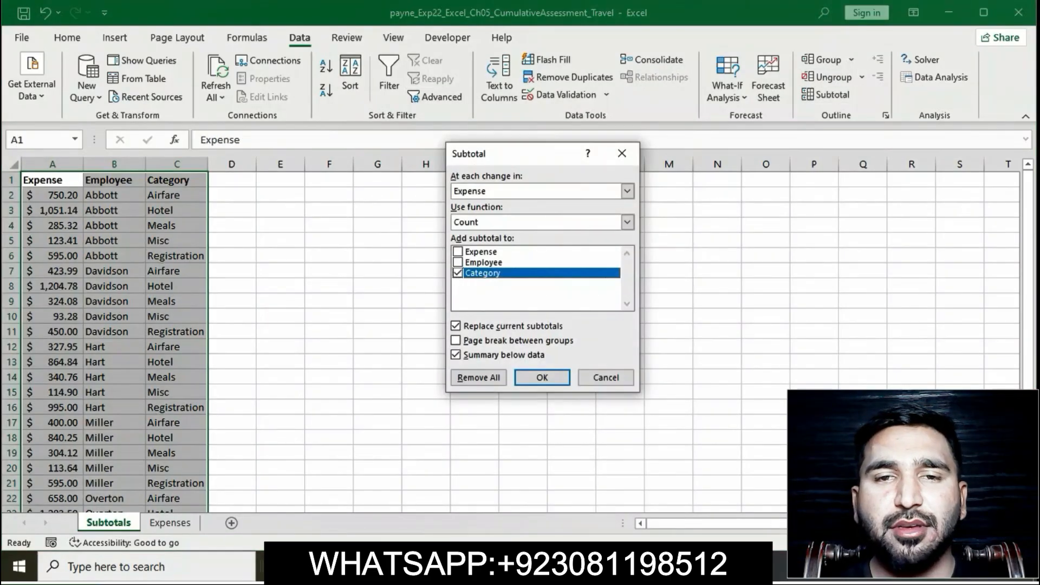
{"action": "key", "text": "alt+Tab"}
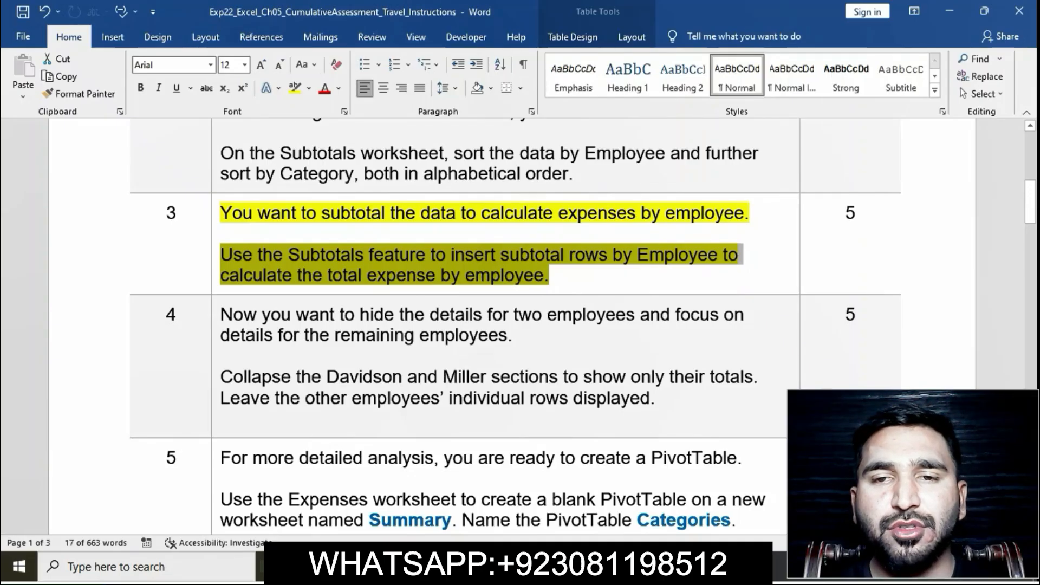
{"action": "key", "text": "alt+Tab"}
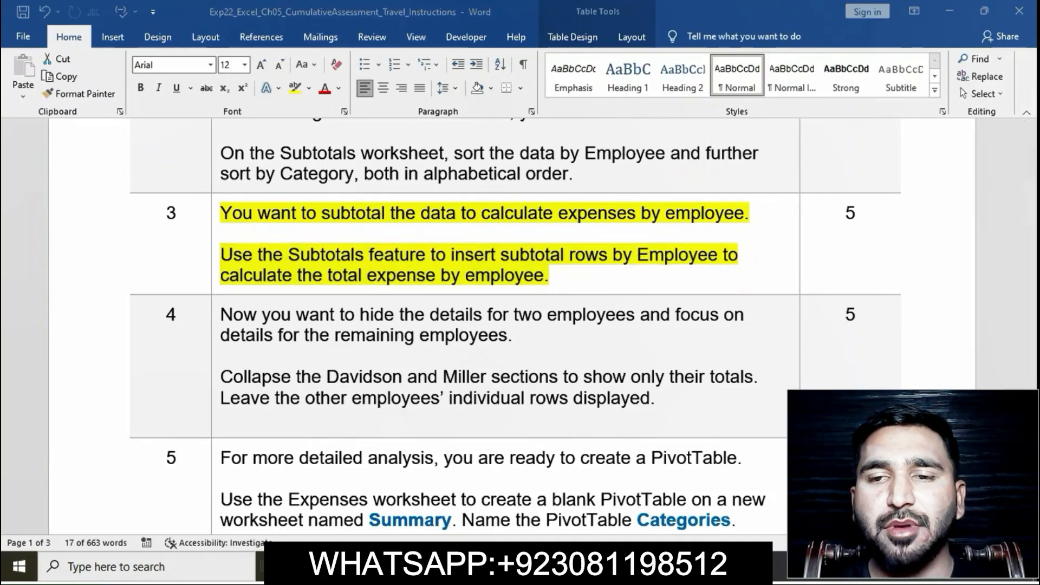
{"action": "left_click", "coordinate": [627, 191]}
{"action": "left_click", "coordinate": [536, 214]}
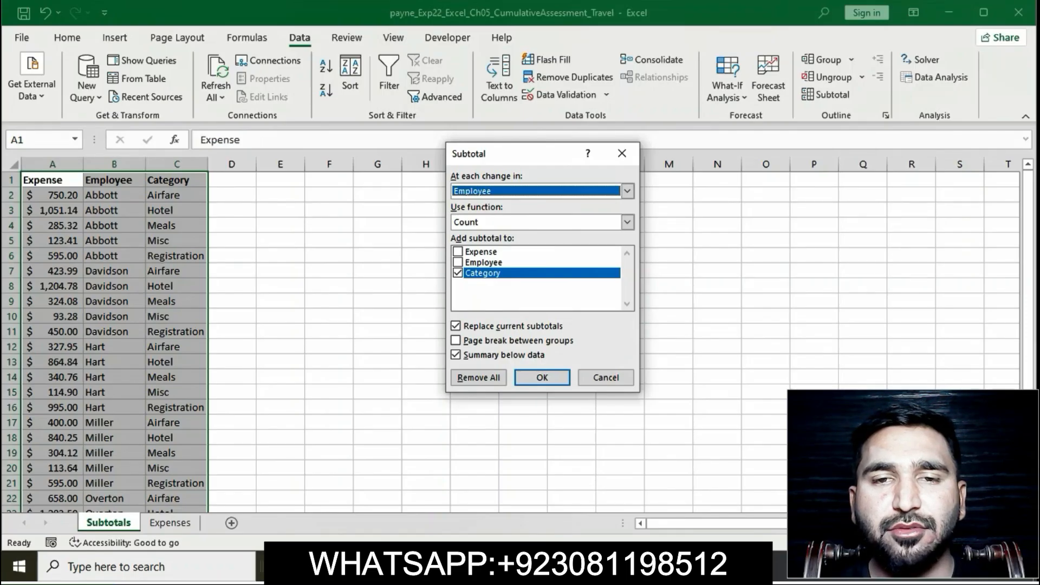
Step: Recheck step 3 in Word, set the subtotal to Sum of Expense only, without Category, and insert the subtotal rows in Excel
{"action": "left_click", "coordinate": [590, 566]}
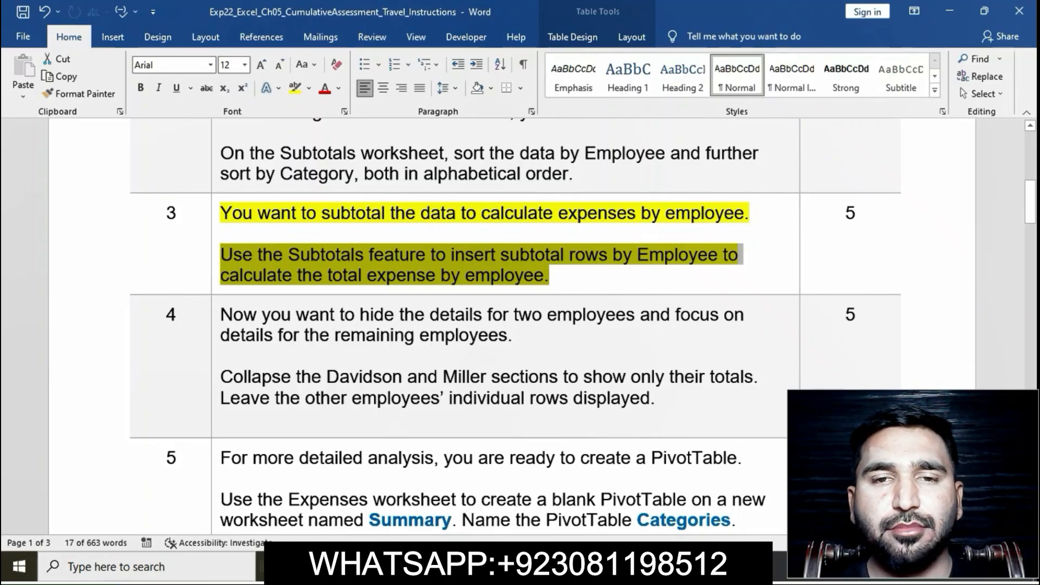
{"action": "left_click", "coordinate": [590, 567]}
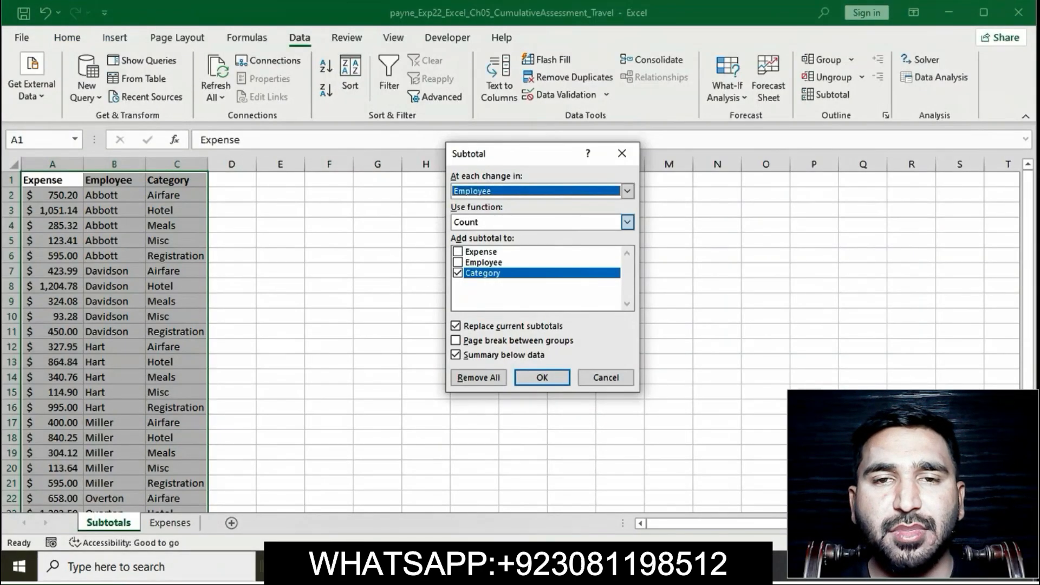
{"action": "left_click", "coordinate": [628, 222]}
{"action": "left_click", "coordinate": [627, 222]}
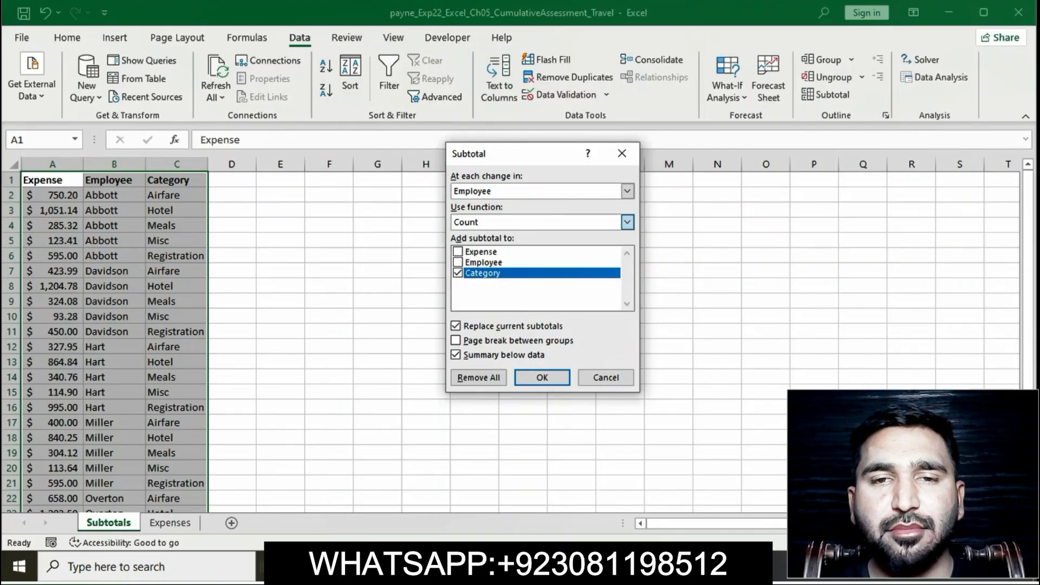
{"action": "key", "text": "Up"}
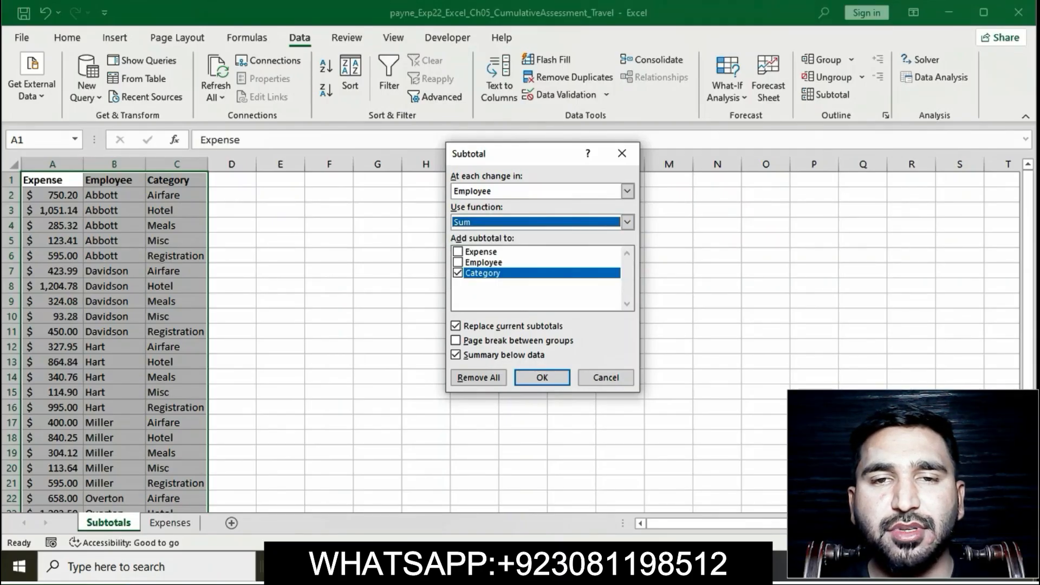
{"action": "left_click", "coordinate": [458, 252]}
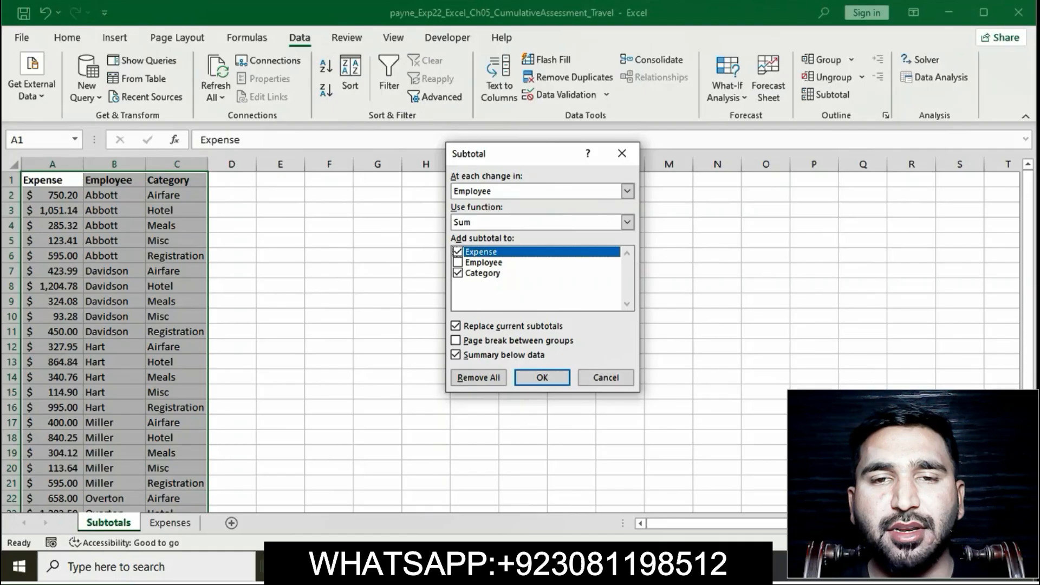
{"action": "left_click", "coordinate": [459, 273]}
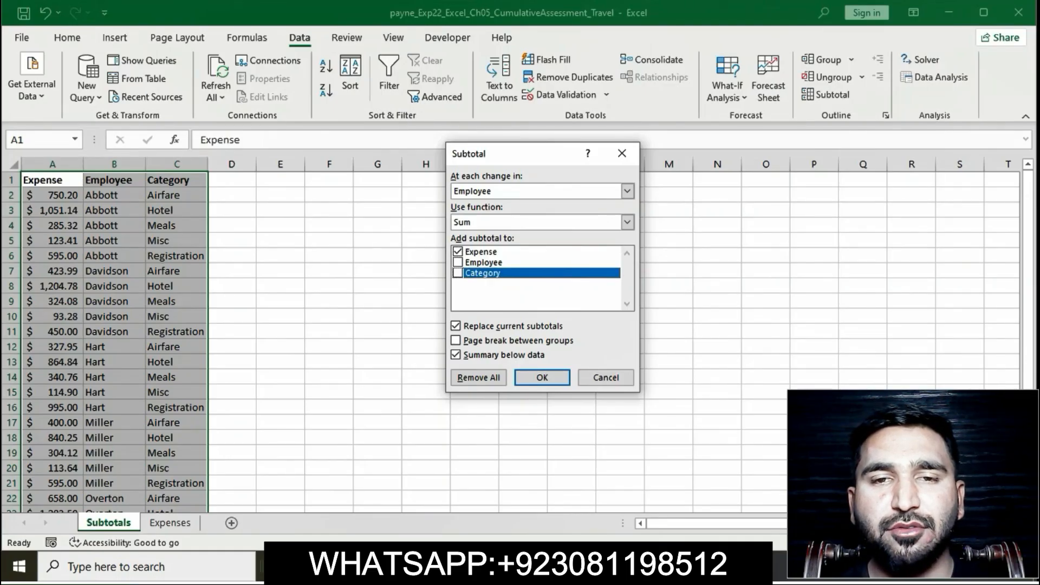
{"action": "left_click", "coordinate": [541, 377]}
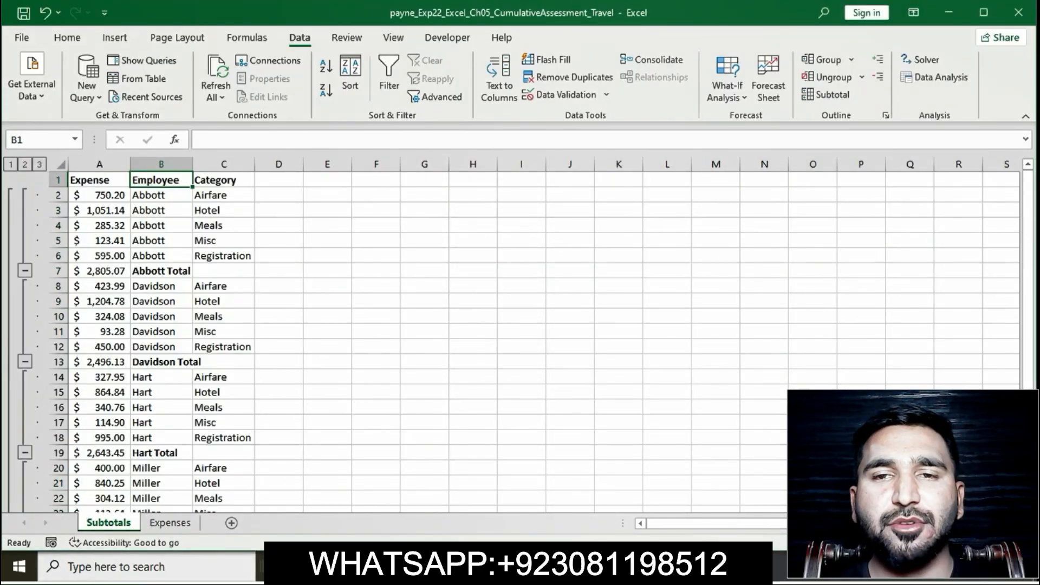
Step: Back in the Word instructions, remove the highlight from step 3 and highlight step 4 in yellow
{"action": "key", "text": "alt+Tab"}
{"action": "left_click", "coordinate": [417, 275]}
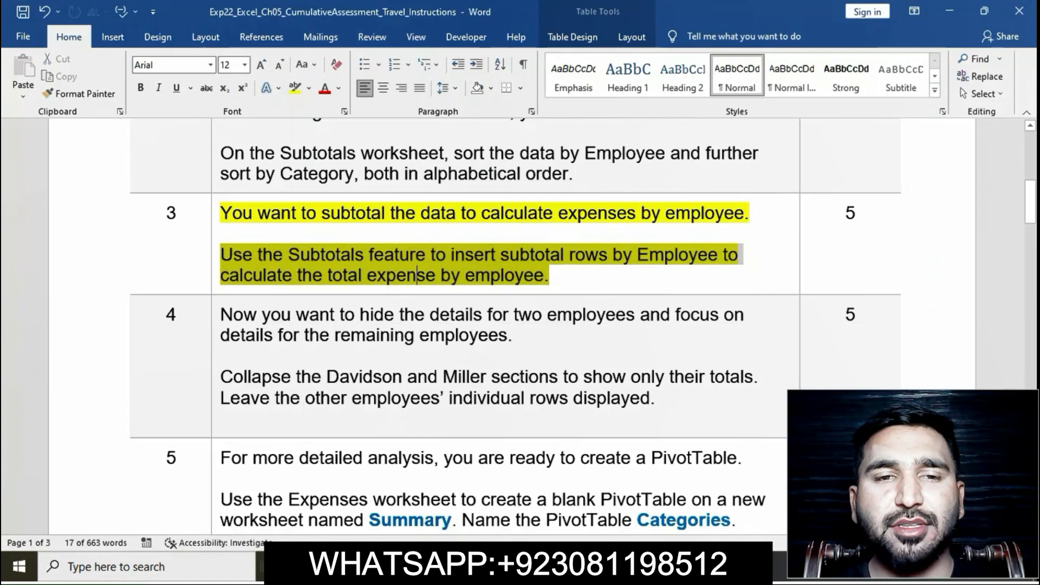
{"action": "left_click", "coordinate": [215, 216]}
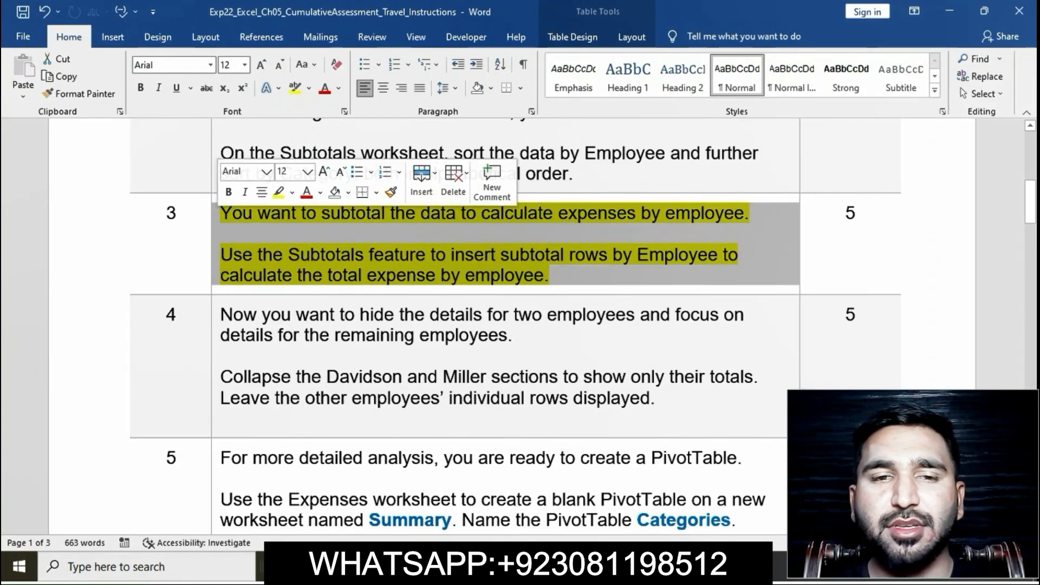
{"action": "left_click", "coordinate": [278, 193]}
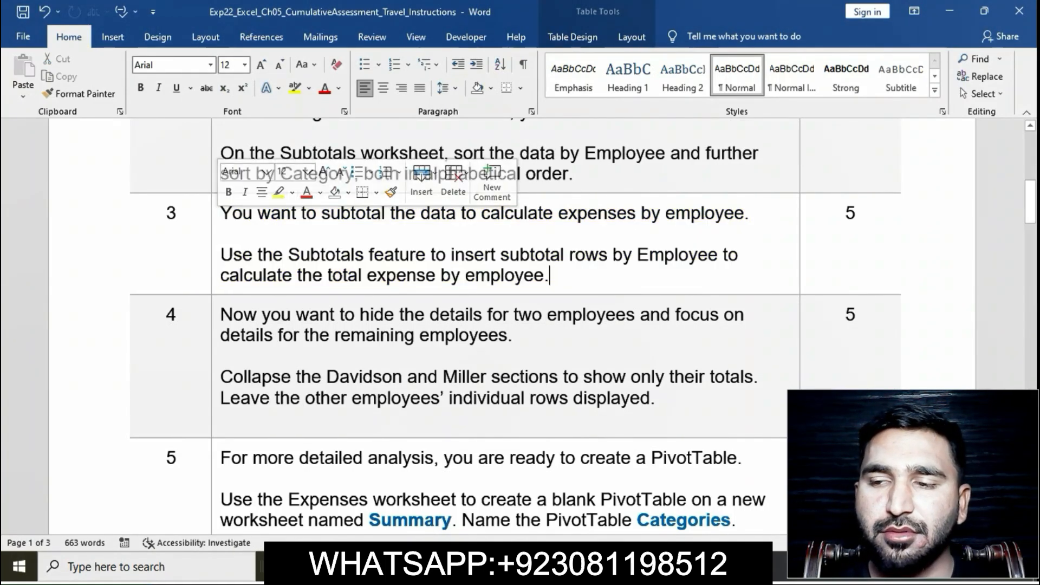
{"action": "scroll", "coordinate": [519, 325], "scroll_direction": "down", "scroll_amount": 2}
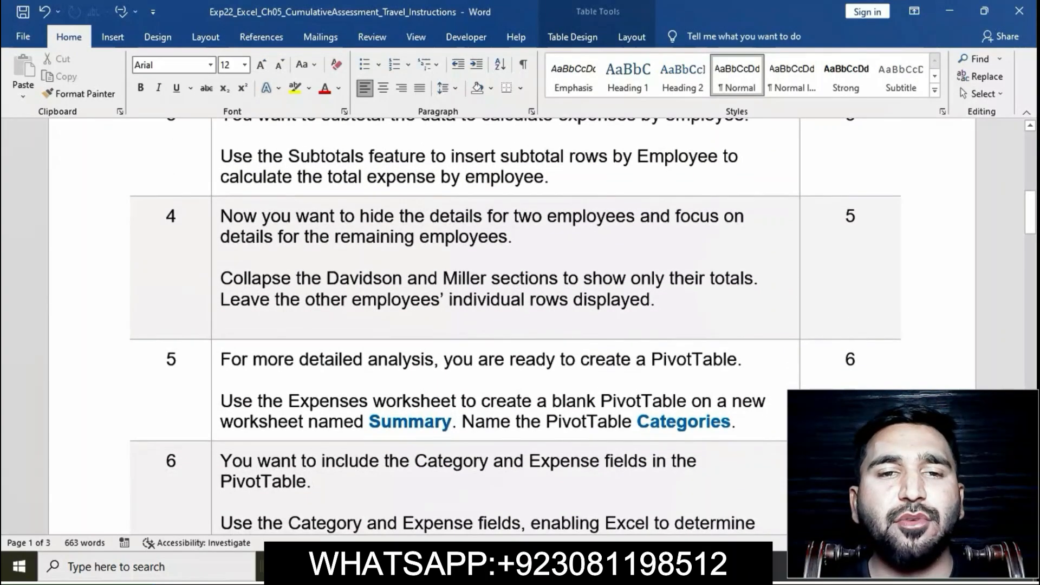
{"action": "left_click", "coordinate": [215, 214]}
{"action": "left_click", "coordinate": [275, 186]}
{"action": "left_click", "coordinate": [221, 321]}
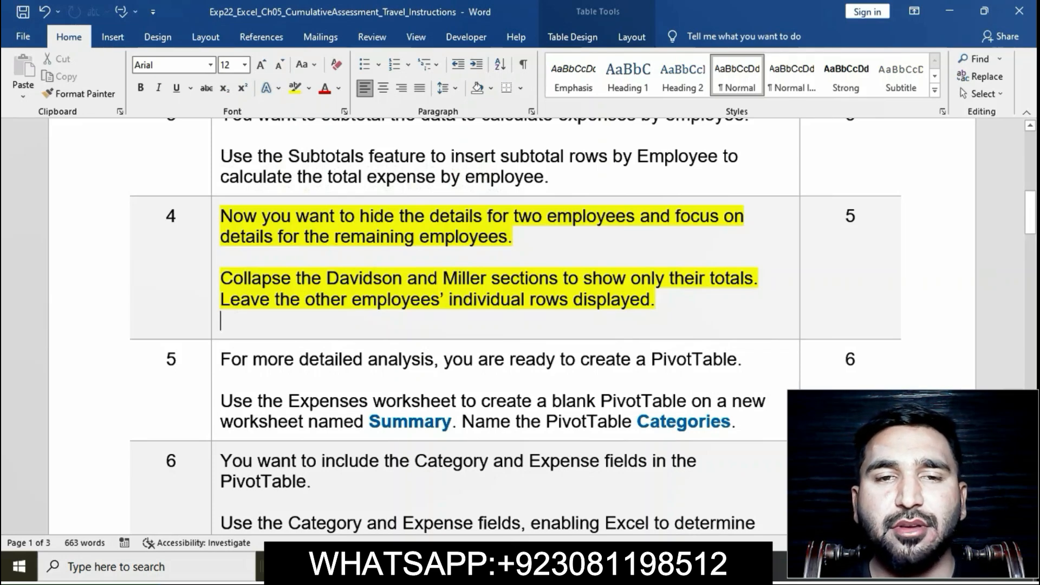
Step: Check the first section named in step 4, then collapse the employee details in rows 8 to 12 in Excel to show only their total
{"action": "scroll", "coordinate": [512, 326], "scroll_direction": "down", "scroll_amount": 1}
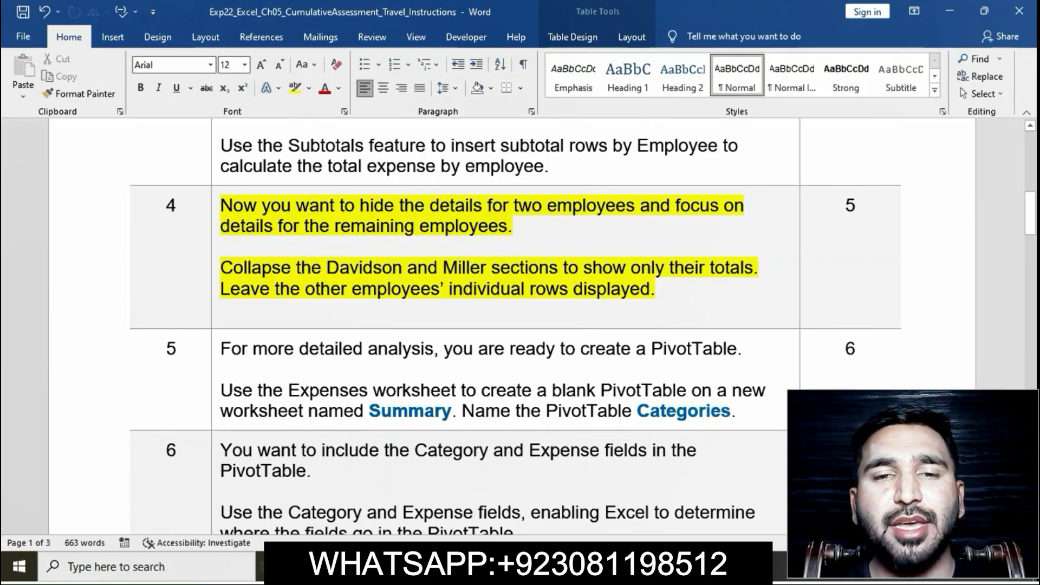
{"action": "left_click_drag", "start_coordinate": [221, 268], "coordinate": [407, 268]}
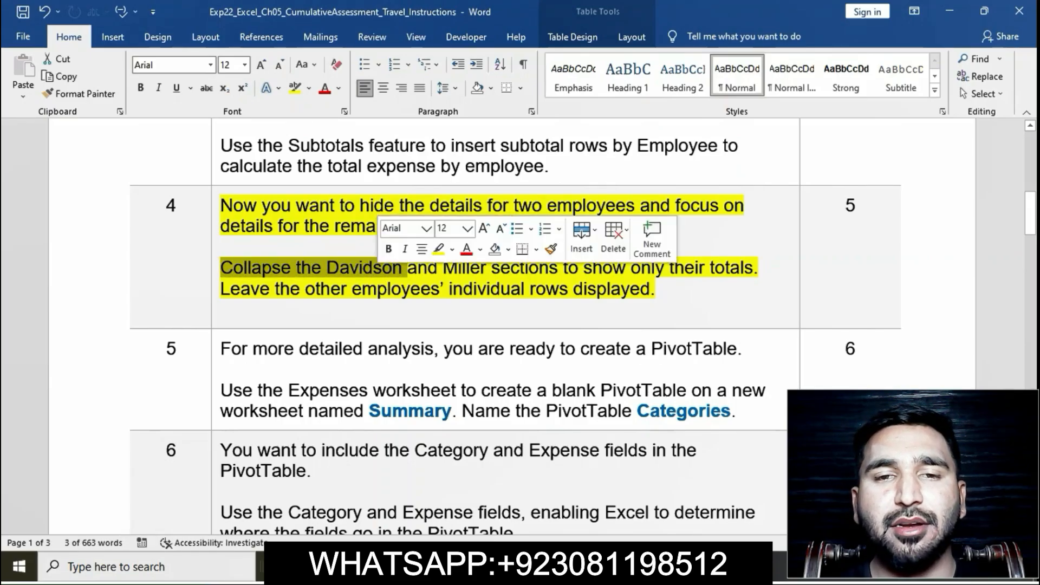
{"action": "key", "text": "alt+Tab"}
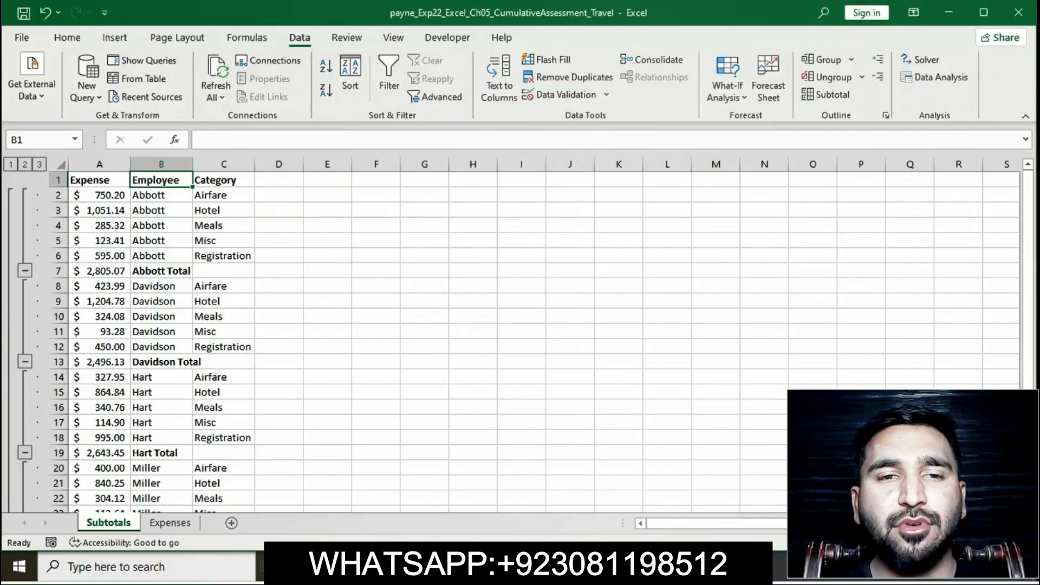
{"action": "scroll", "coordinate": [541, 341], "scroll_direction": "right", "scroll_amount": 3}
{"action": "scroll", "coordinate": [541, 341], "scroll_direction": "left", "scroll_amount": 2}
{"action": "scroll", "coordinate": [542, 341], "scroll_direction": "left", "scroll_amount": 1}
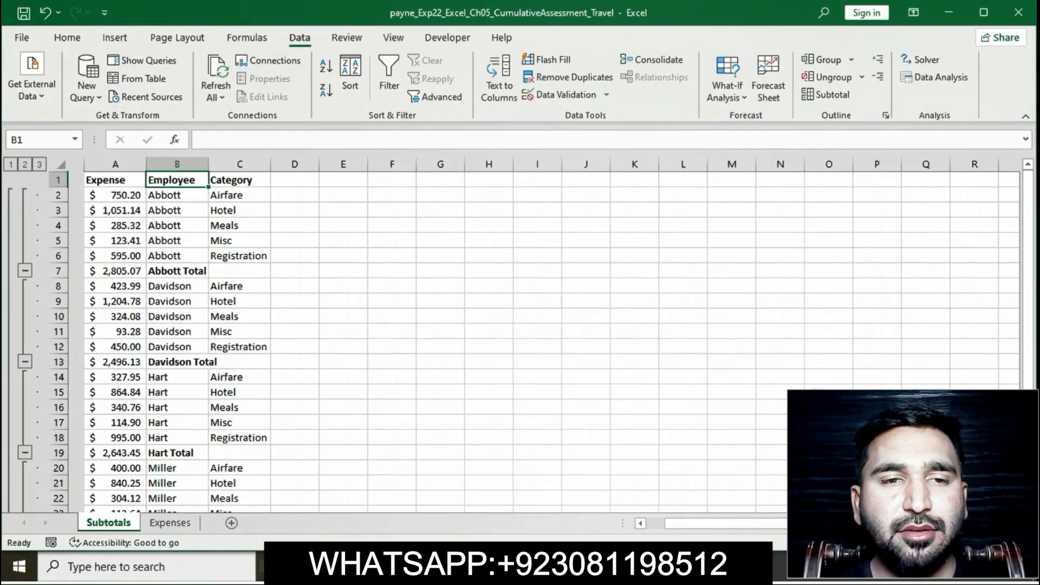
{"action": "left_click", "coordinate": [24, 361]}
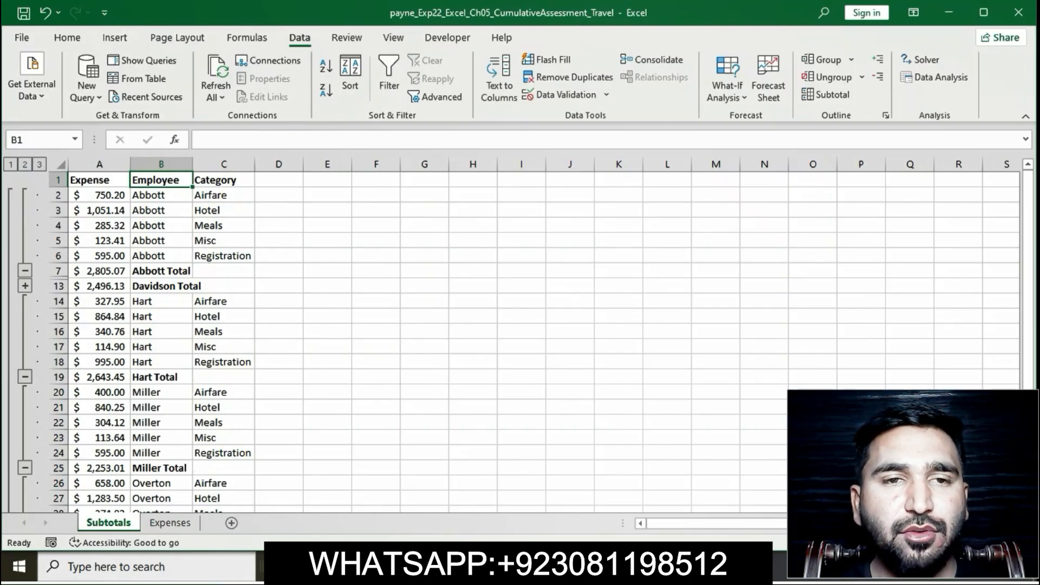
Step: Check the second section named in step 4 in Word, then collapse the employee details in rows 20 to 24 in Excel
{"action": "key", "text": "alt+Tab"}
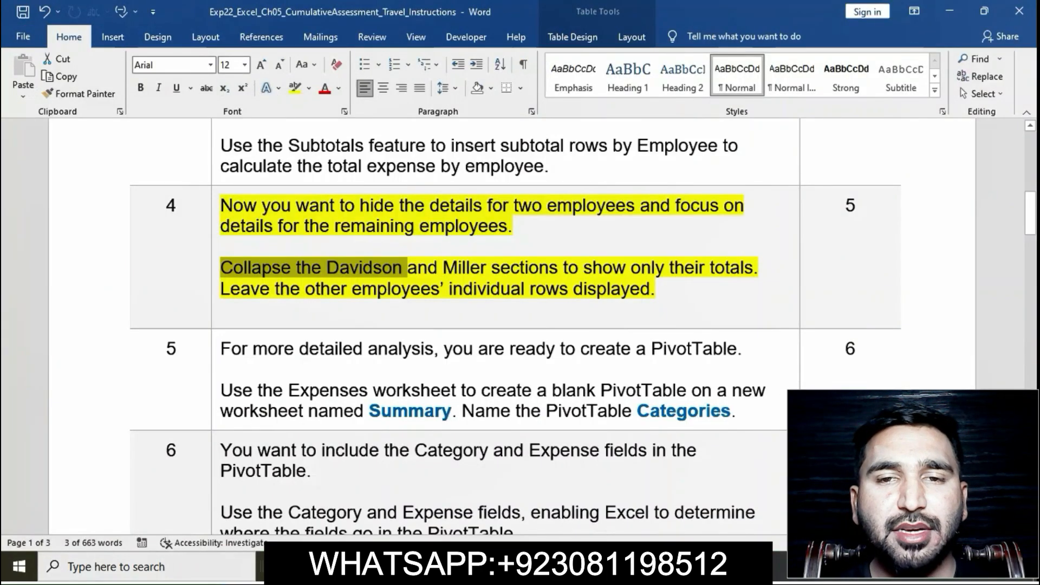
{"action": "left_click_drag", "start_coordinate": [408, 268], "coordinate": [753, 268]}
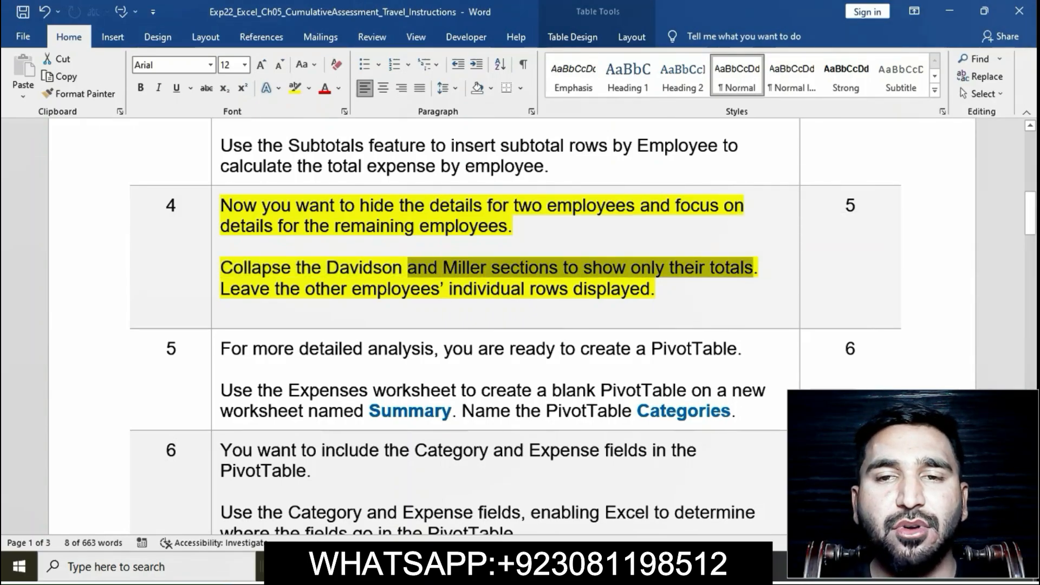
{"action": "key", "text": "alt+Tab"}
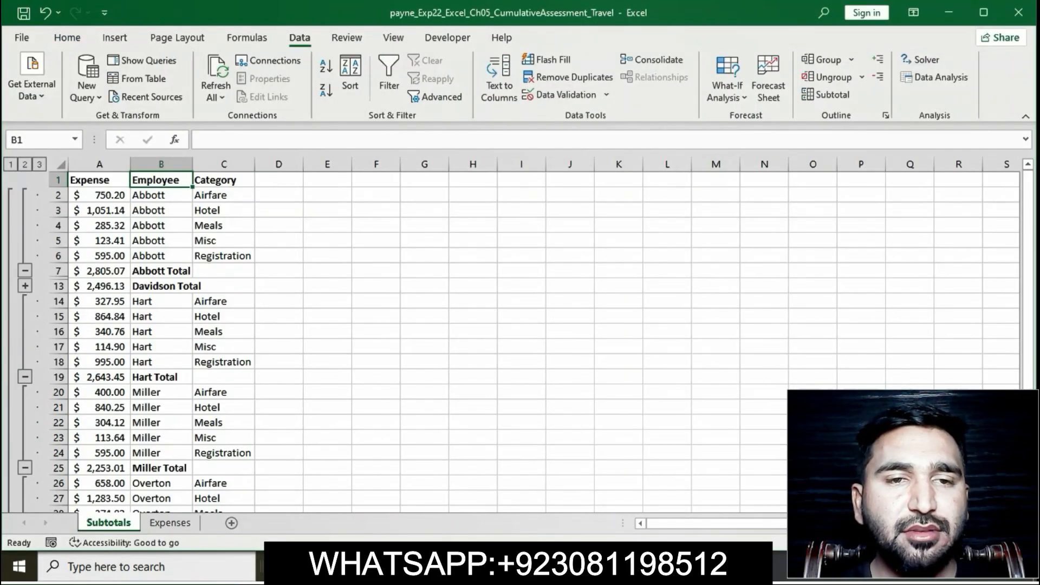
{"action": "left_click", "coordinate": [25, 467]}
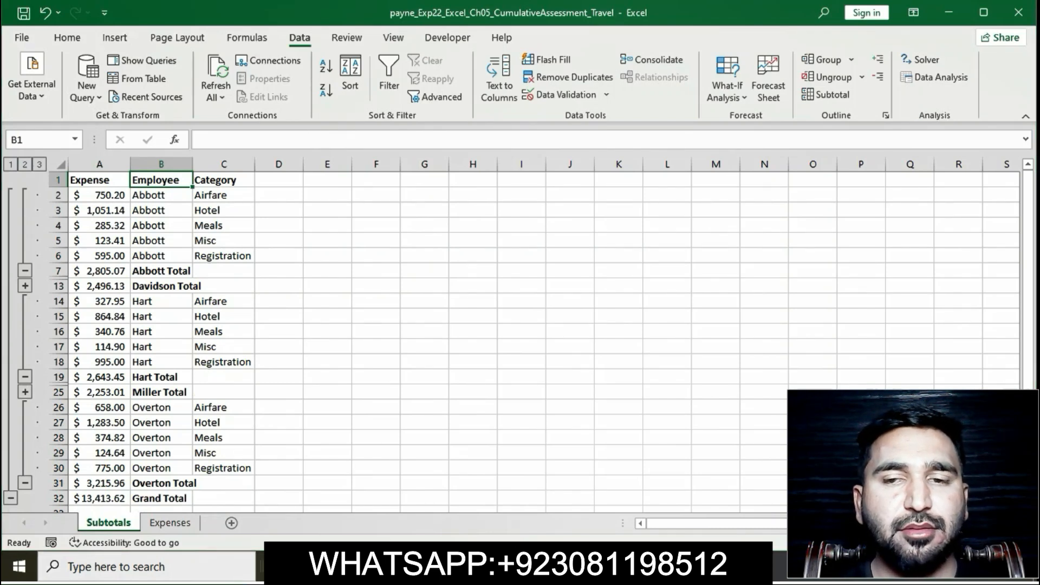
Step: Read the last sentence of step 4 in Word and check the other employees' individual rows on the Subtotals worksheet in Excel
{"action": "key", "text": "alt+Tab"}
{"action": "left_click", "coordinate": [221, 310]}
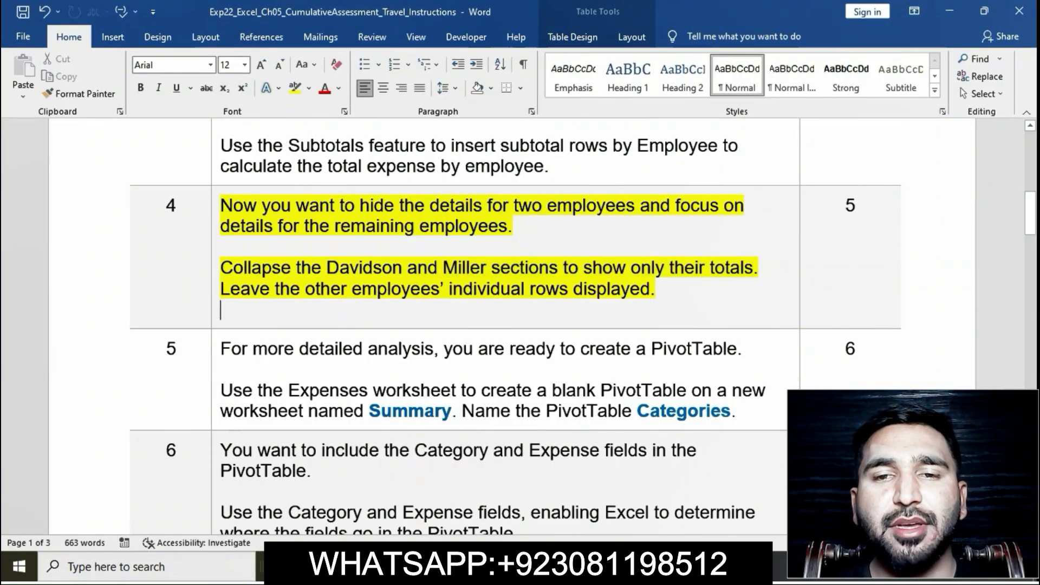
{"action": "left_click", "coordinate": [220, 289]}
{"action": "left_click_drag", "start_coordinate": [221, 289], "coordinate": [650, 289]}
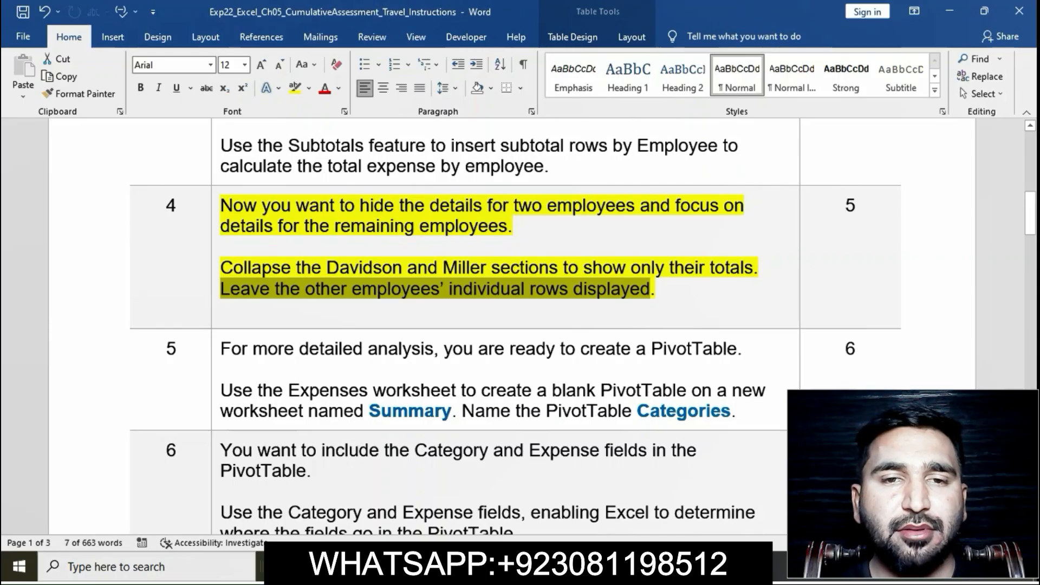
{"action": "key", "text": "alt+Tab"}
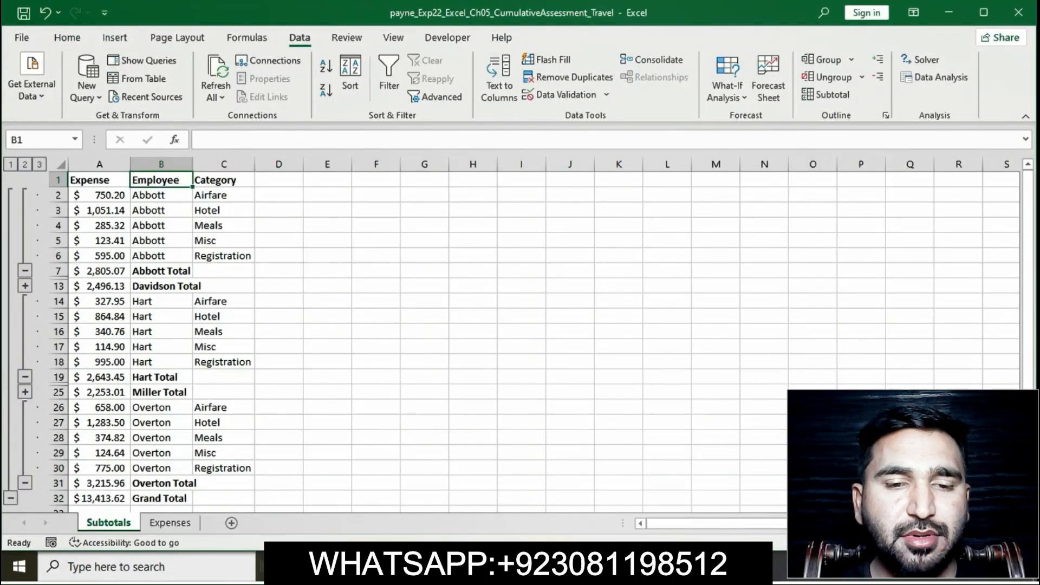
{"action": "scroll", "coordinate": [511, 342], "scroll_direction": "down", "scroll_amount": 1}
{"action": "scroll", "coordinate": [536, 342], "scroll_direction": "down", "scroll_amount": 1}
{"action": "scroll", "coordinate": [536, 341], "scroll_direction": "up", "scroll_amount": 3}
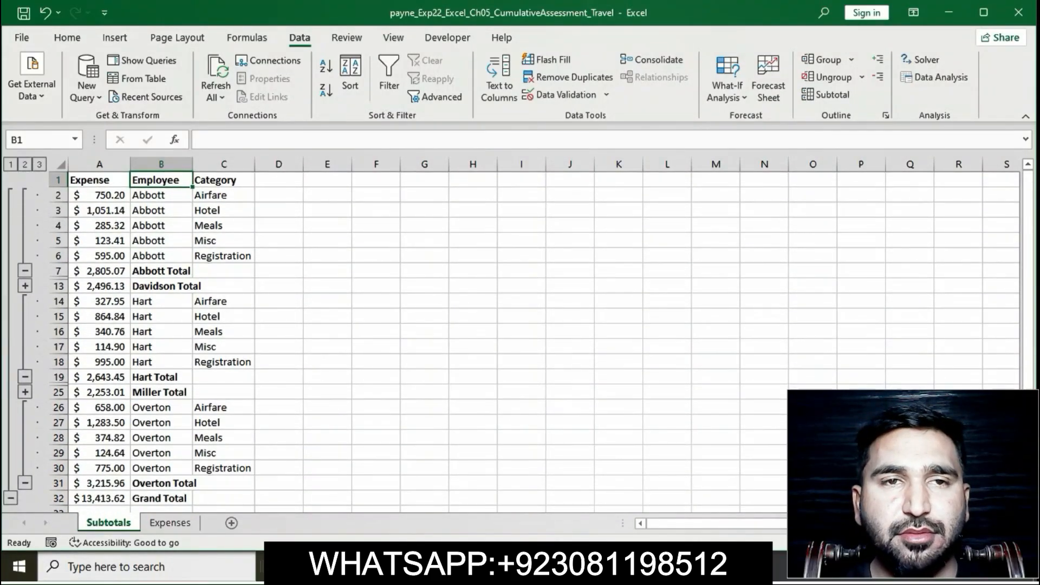
Step: Return to the Word instructions and remove the yellow highlight from step 4
{"action": "key", "text": "alt+Tab"}
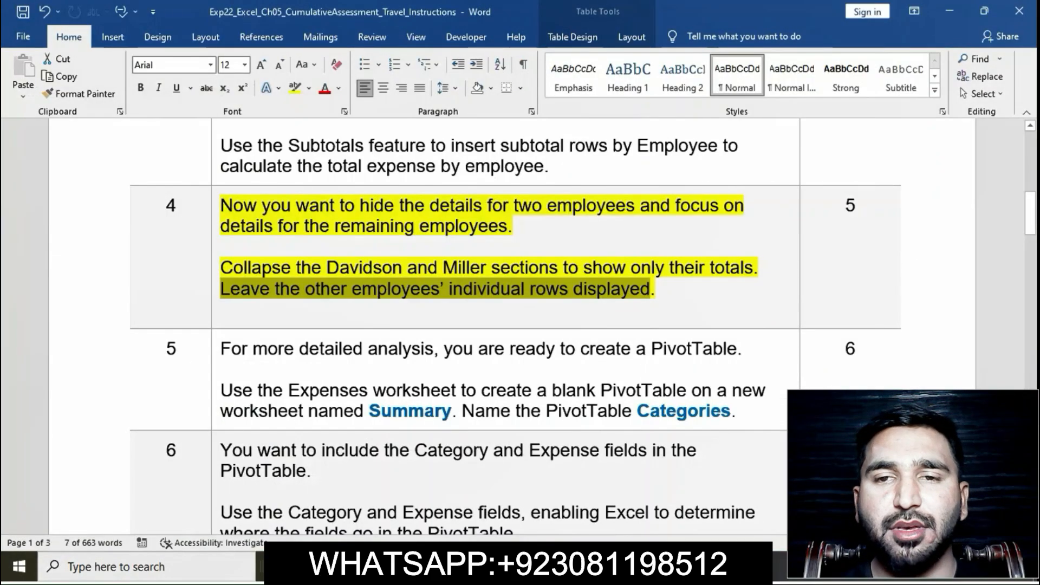
{"action": "left_click", "coordinate": [222, 309]}
{"action": "left_click", "coordinate": [214, 206]}
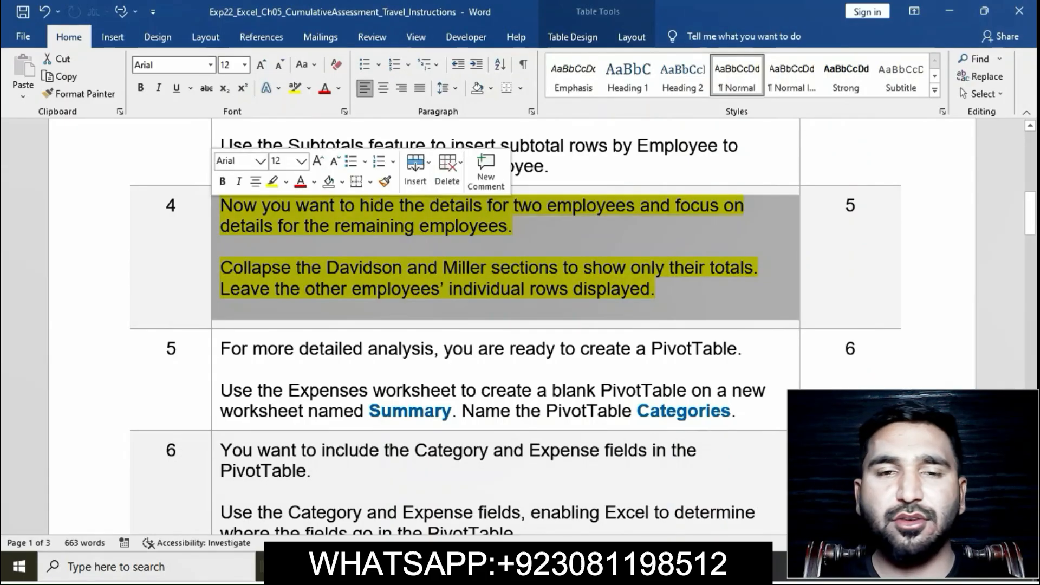
{"action": "left_click", "coordinate": [410, 289]}
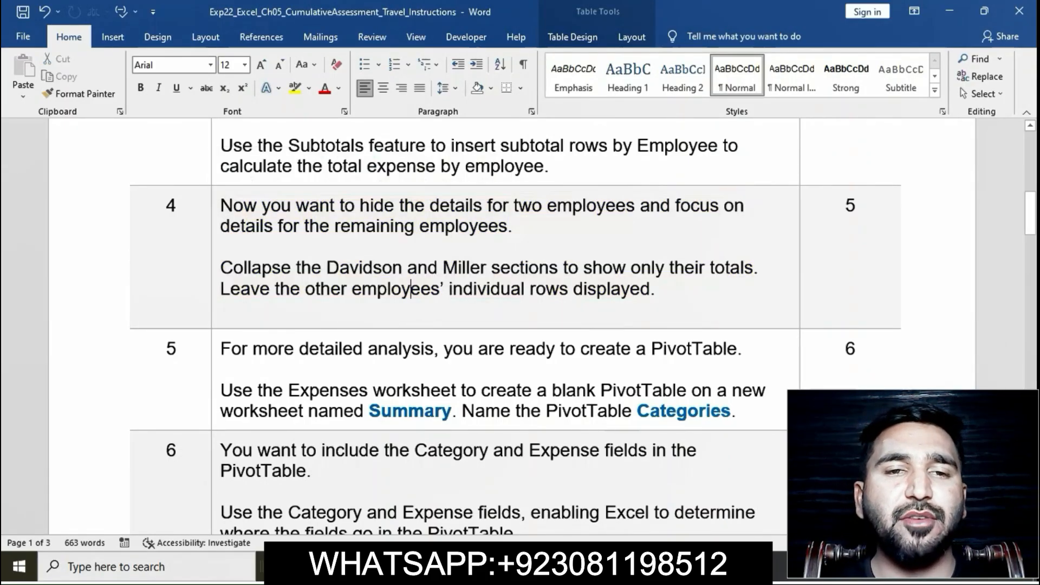
Step: Highlight the whole step 5 instruction text in yellow
{"action": "scroll", "coordinate": [487, 325], "scroll_direction": "down", "scroll_amount": 3}
{"action": "left_click", "coordinate": [214, 201]}
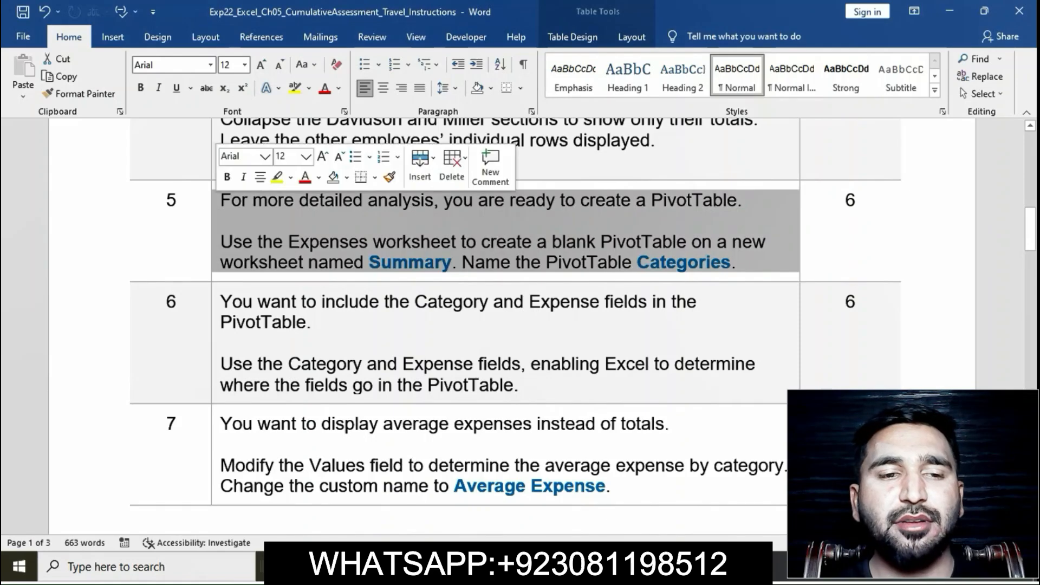
{"action": "left_click", "coordinate": [277, 176]}
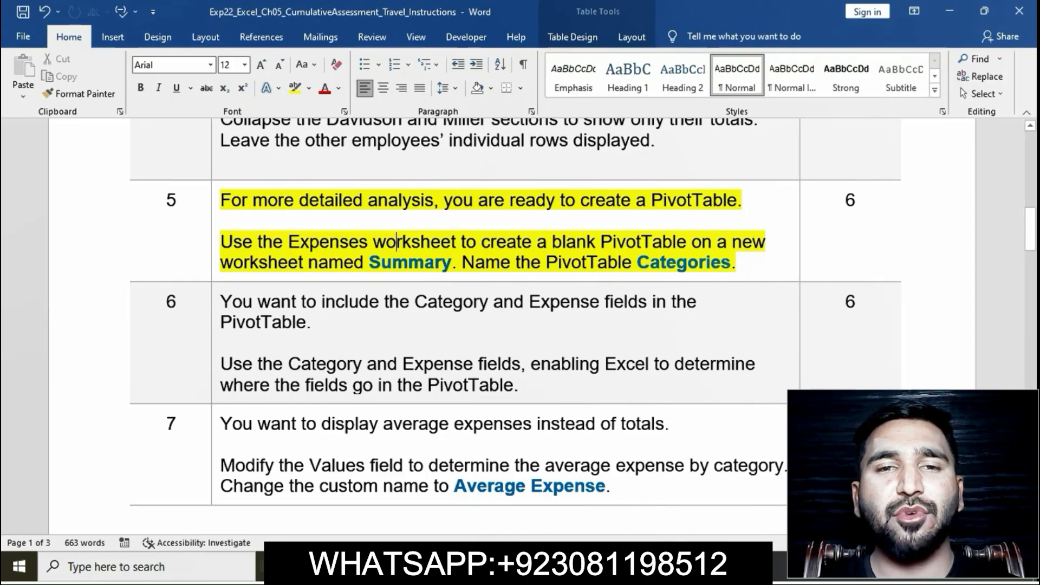
Step: Check which worksheet step 5 says to use, then switch to Excel and open the Expenses worksheet
{"action": "left_click_drag", "start_coordinate": [220, 242], "coordinate": [459, 241]}
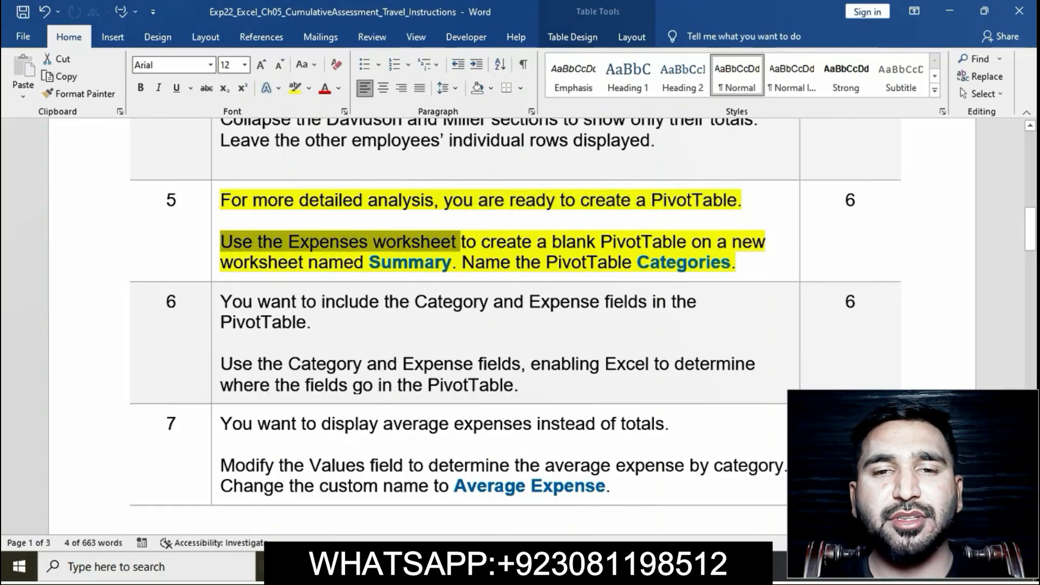
{"action": "key", "text": "alt+Tab"}
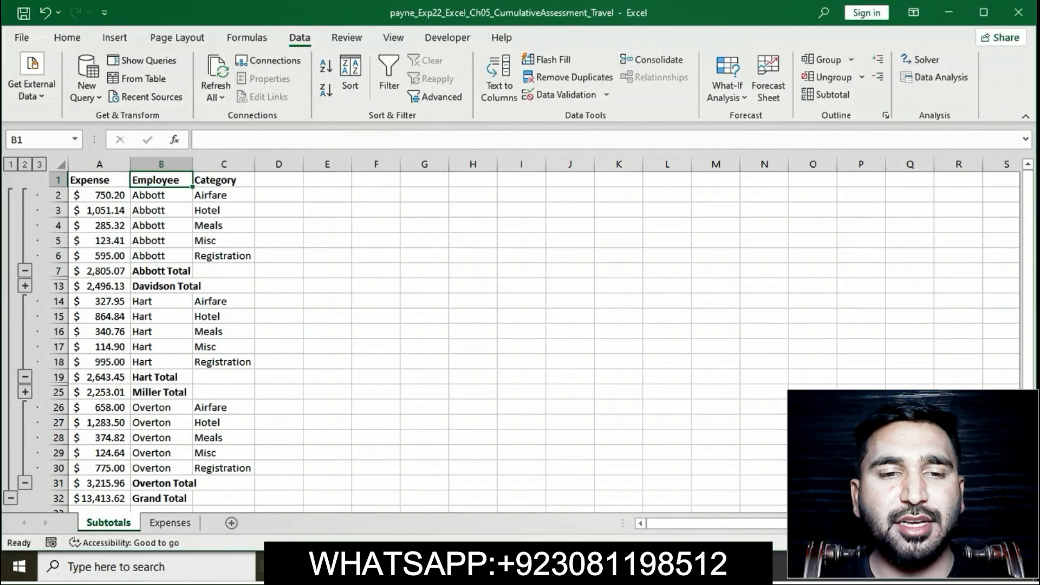
{"action": "left_click", "coordinate": [170, 522]}
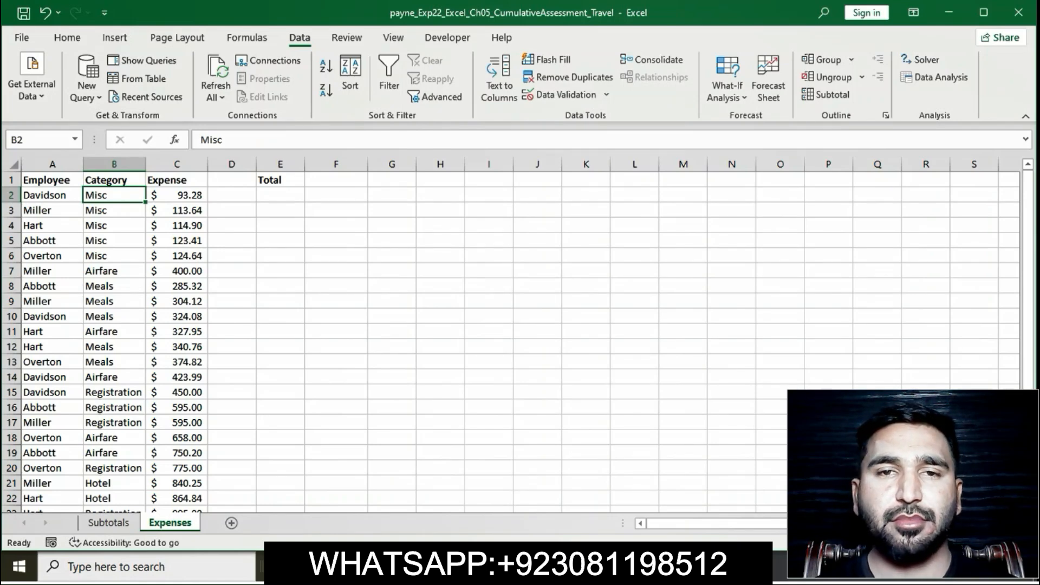
Step: Check the placement requirement in step 5 in Word, then create a blank PivotTable in Excel from Expenses!$A$1:$C$26 on a new worksheet
{"action": "key", "text": "alt+Tab"}
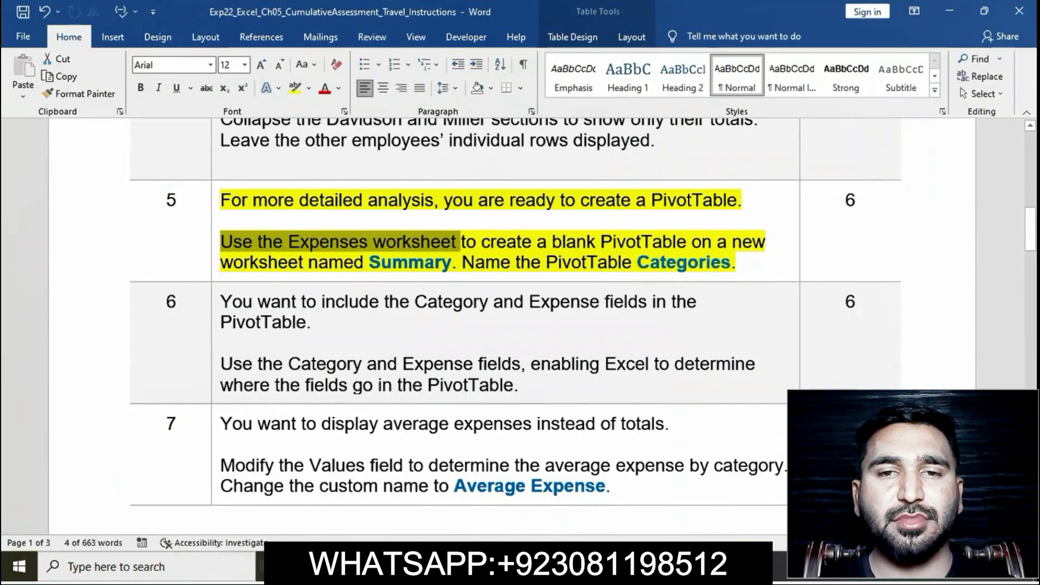
{"action": "mouse_move", "coordinate": [461, 242]}
{"action": "left_mouse_down"}
{"action": "mouse_move", "coordinate": [731, 262]}
{"action": "mouse_move", "coordinate": [713, 246]}
{"action": "mouse_move", "coordinate": [459, 262]}
{"action": "left_mouse_up"}
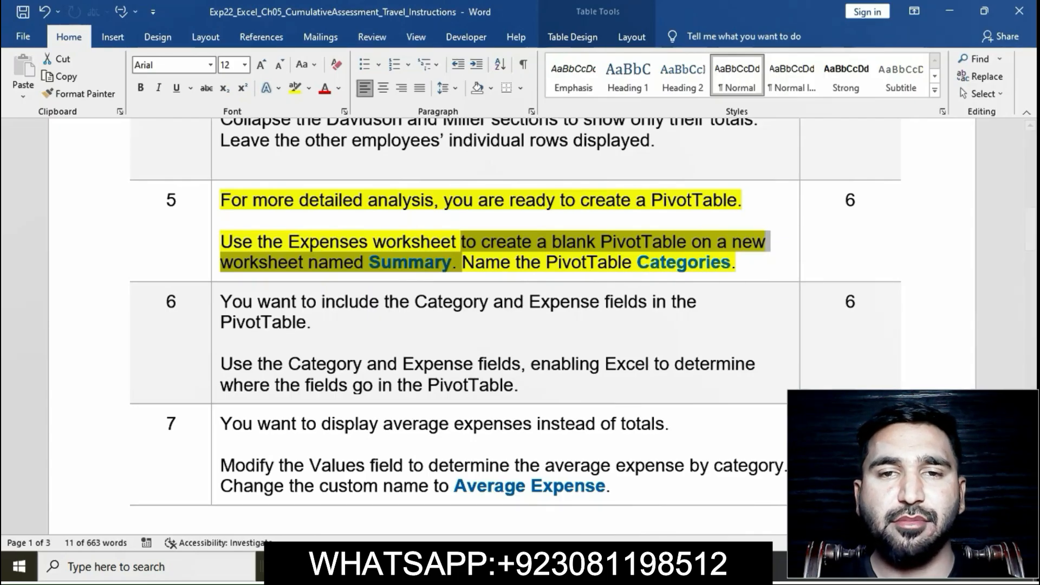
{"action": "left_click", "coordinate": [627, 566]}
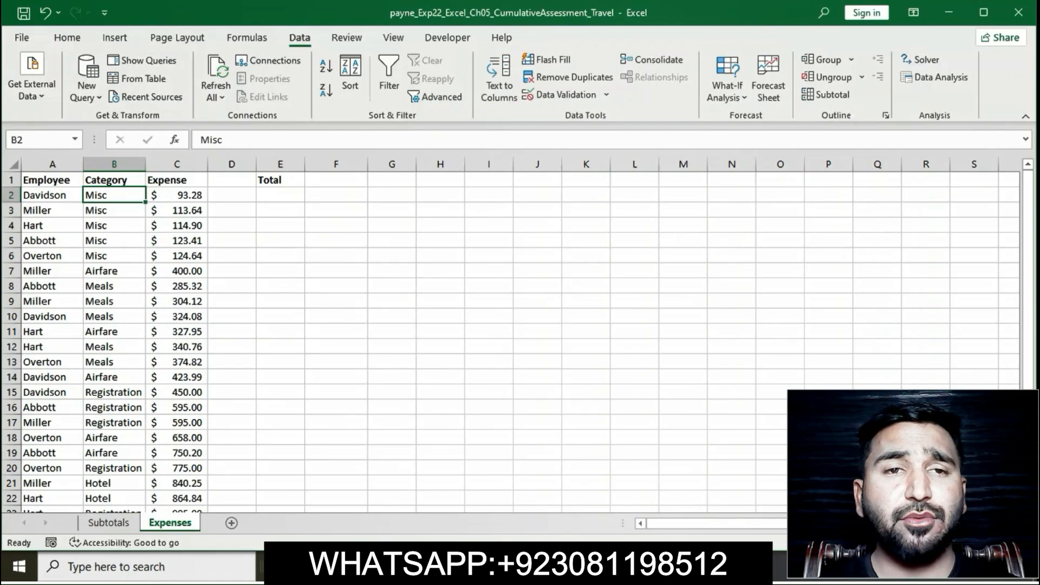
{"action": "left_click", "coordinate": [115, 37]}
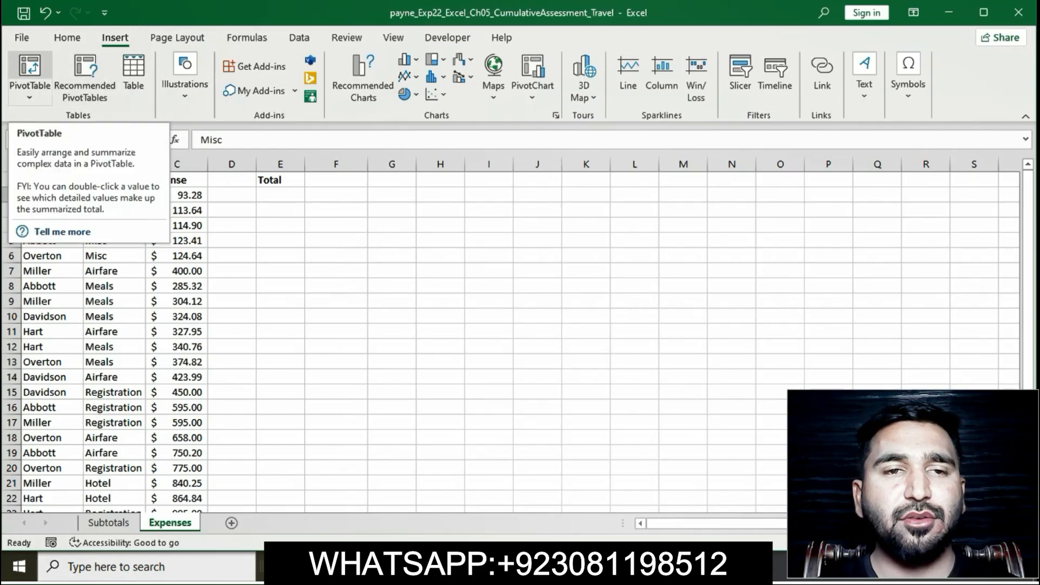
{"action": "left_click", "coordinate": [29, 72]}
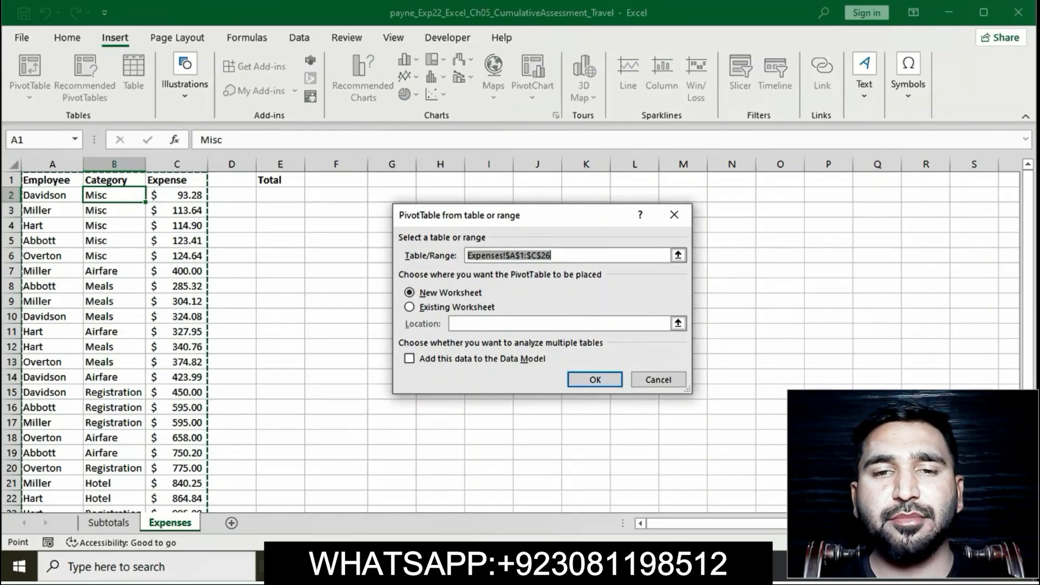
{"action": "left_click", "coordinate": [590, 566]}
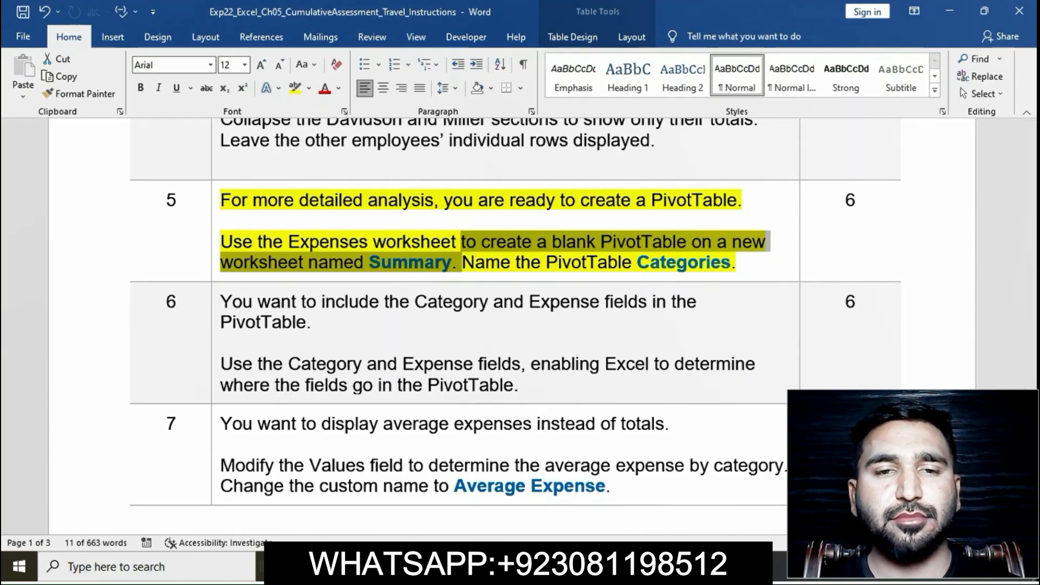
{"action": "key", "text": "alt+Tab"}
{"action": "key", "text": "Return"}
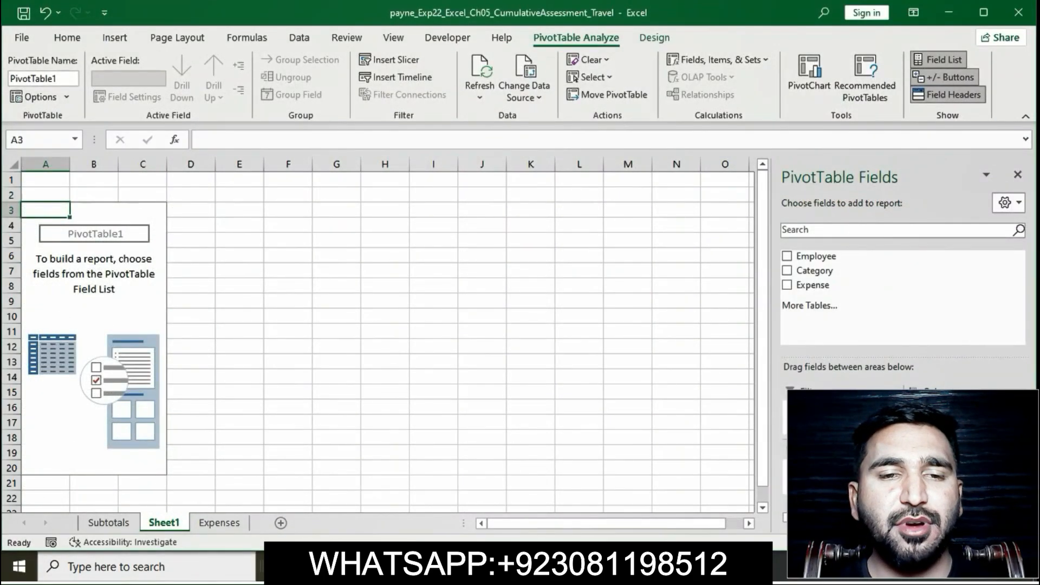
Step: Check the worksheet name required by step 5 in Word, then rename the new PivotTable worksheet in Excel as Summary
{"action": "key", "text": "alt+Tab"}
{"action": "double_click", "coordinate": [483, 263]}
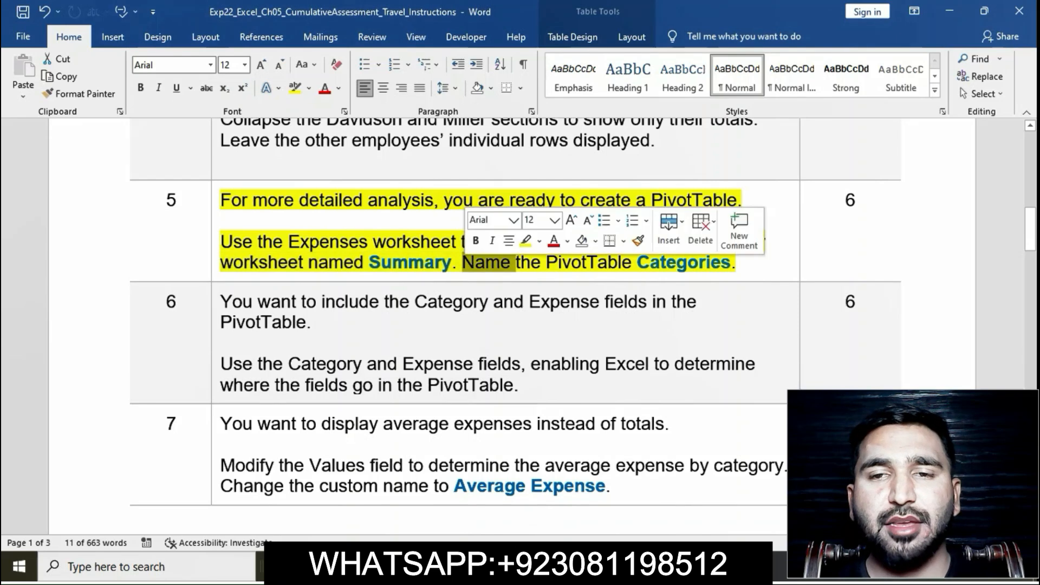
{"action": "left_click_drag", "start_coordinate": [221, 262], "coordinate": [451, 263]}
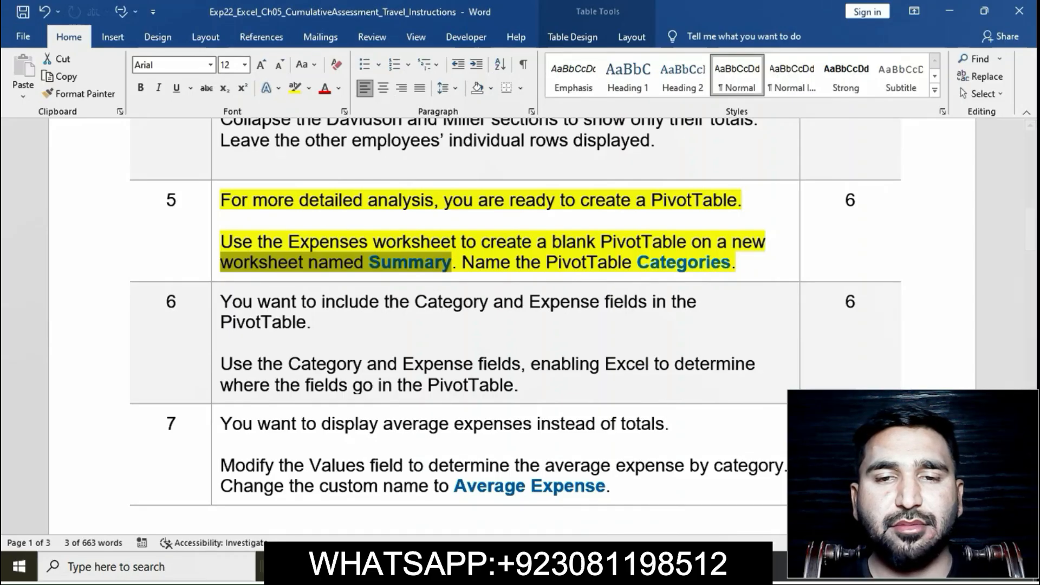
{"action": "key", "text": "alt+Tab"}
{"action": "right_click", "coordinate": [177, 522]}
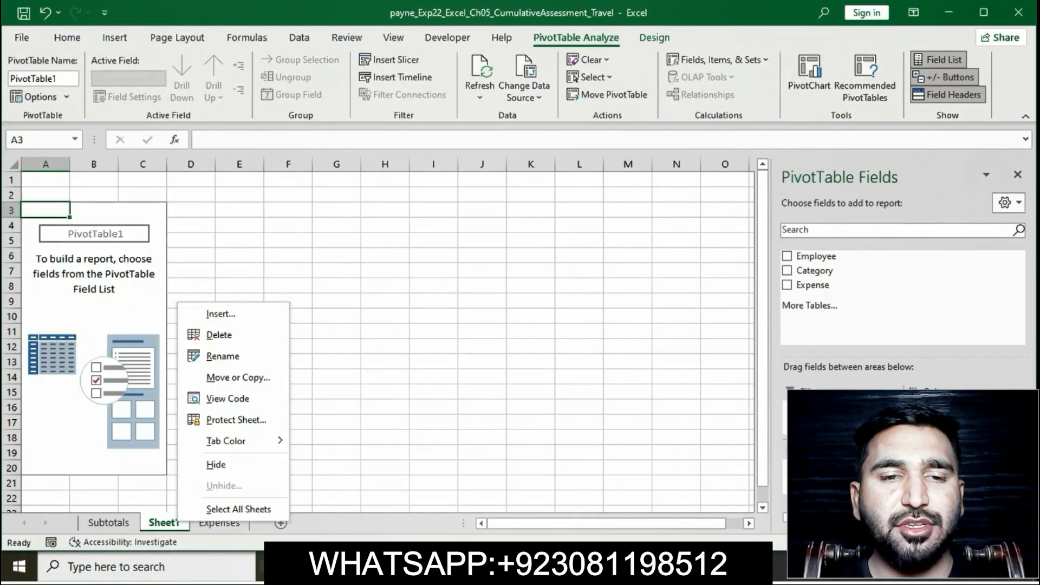
{"action": "left_click", "coordinate": [223, 356]}
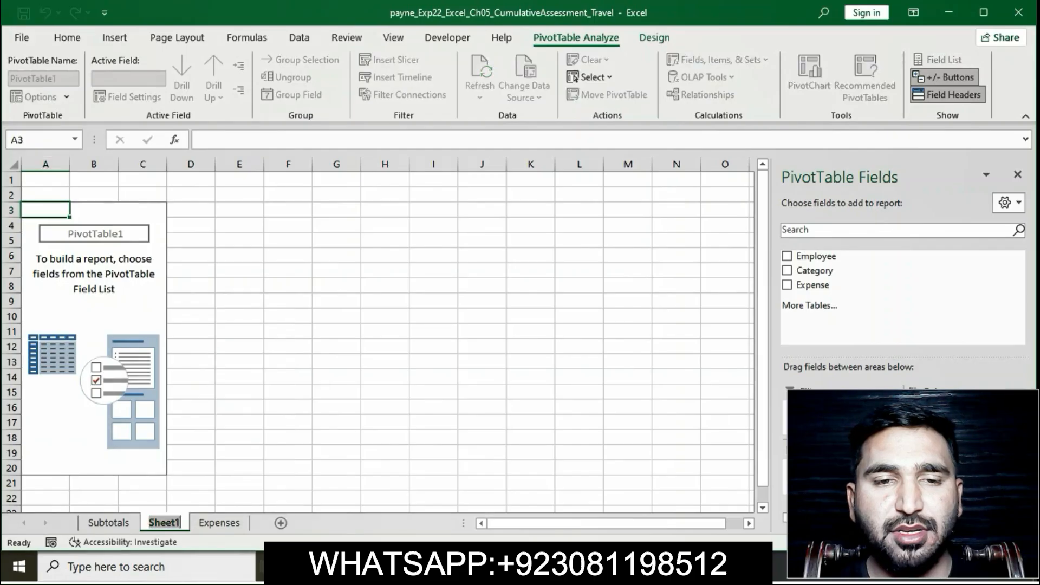
{"action": "key", "text": "BackSpace"}
{"action": "type", "text": "Sum"}
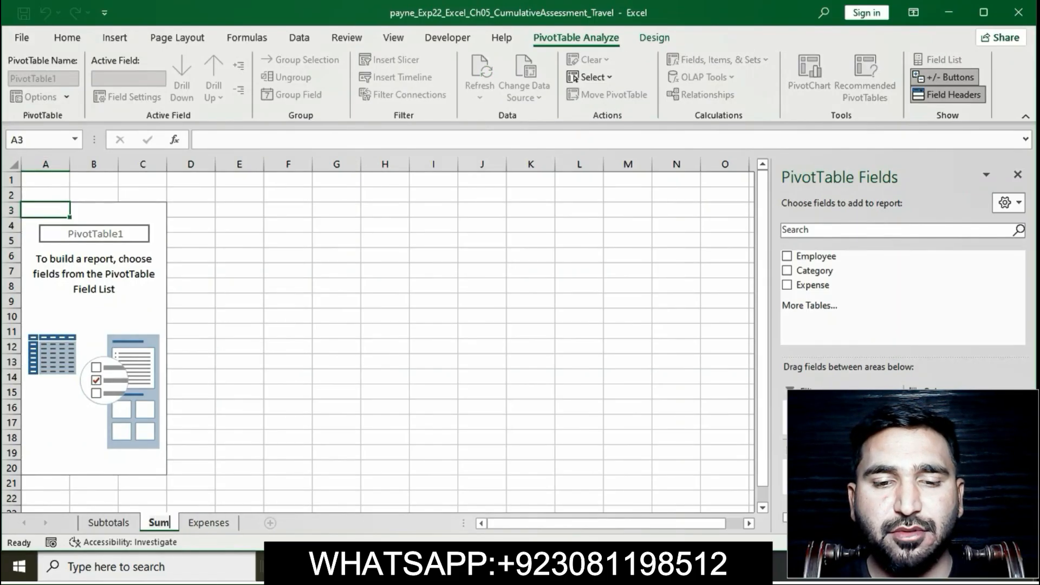
{"action": "type", "text": "mary"}
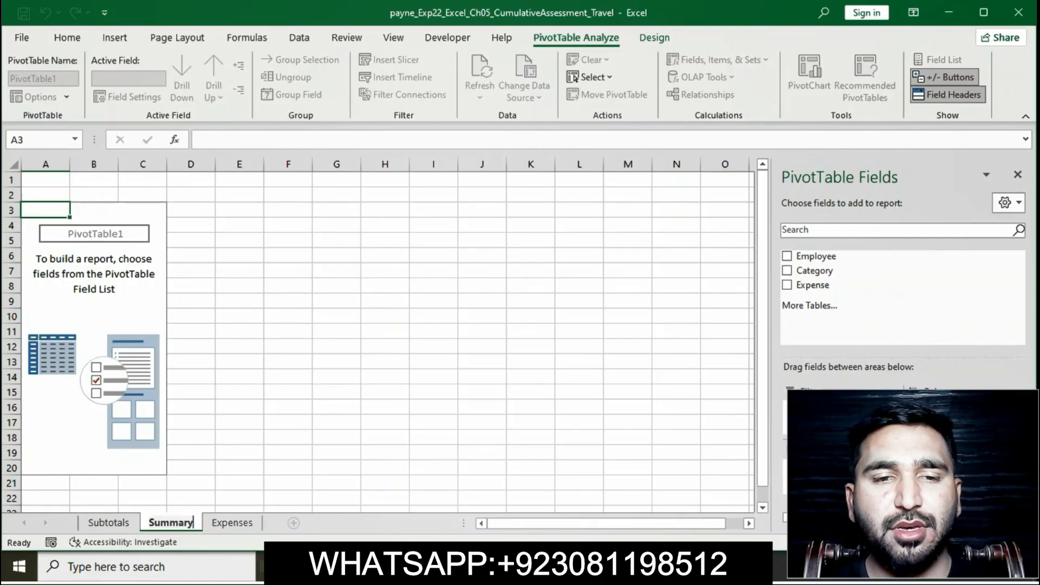
{"action": "key", "text": "Return"}
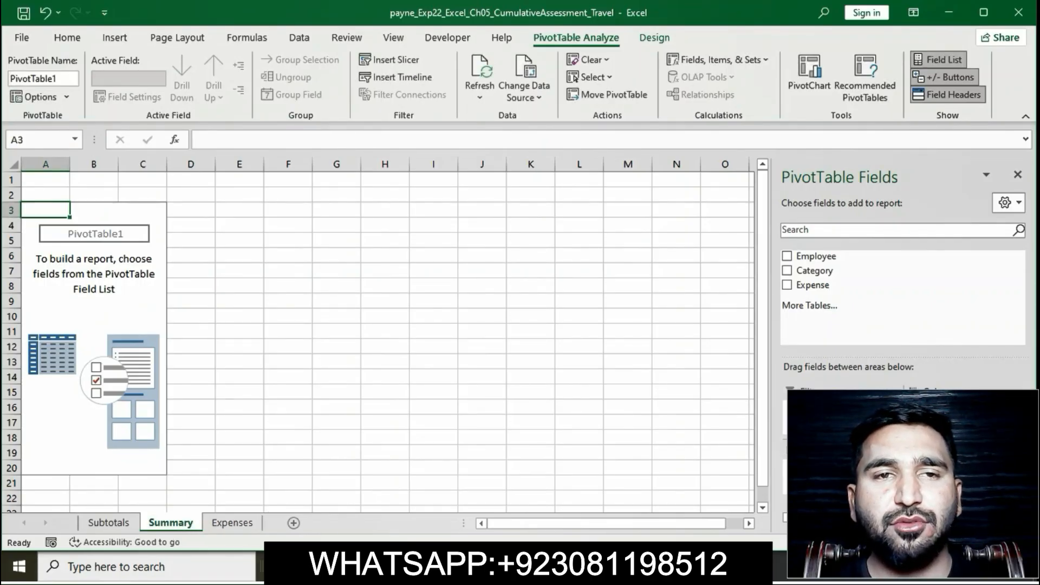
Step: Check the PivotTable name required by step 5 in Word, then name the PivotTable on the Summary worksheet Categories in Excel
{"action": "key", "text": "alt+Tab"}
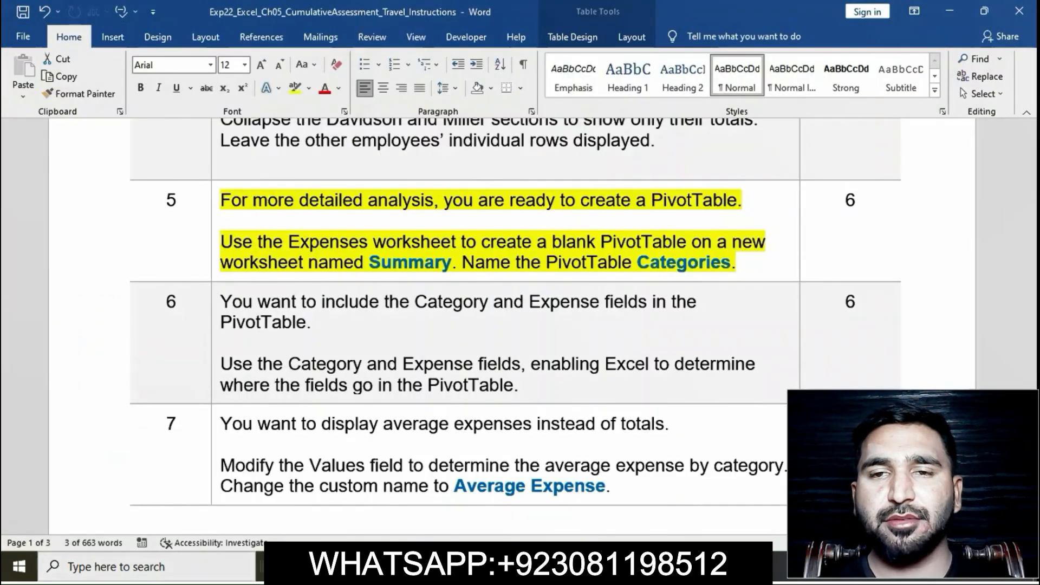
{"action": "left_click_drag", "start_coordinate": [463, 263], "coordinate": [735, 263]}
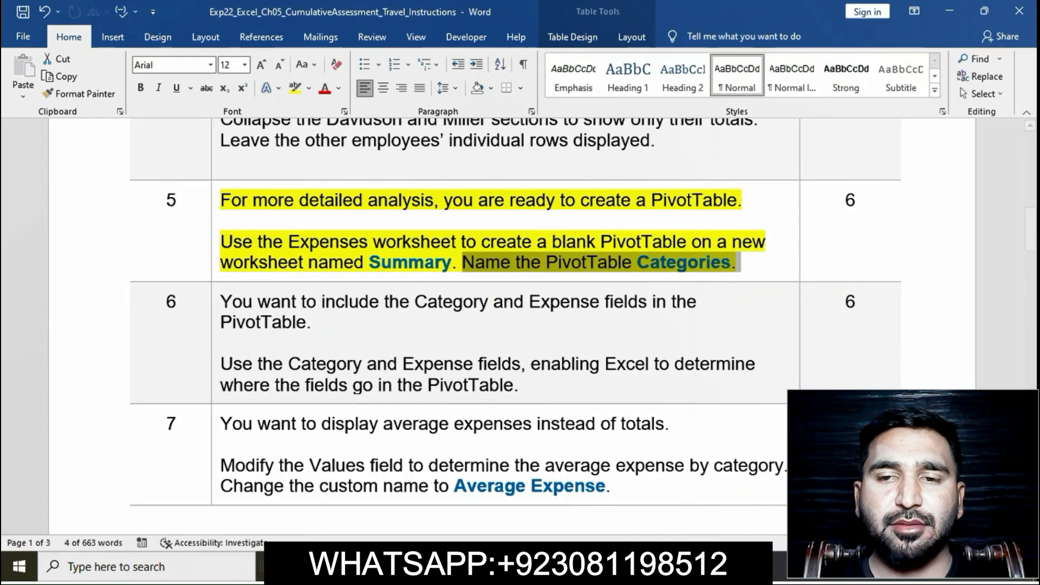
{"action": "key", "text": "alt+Tab"}
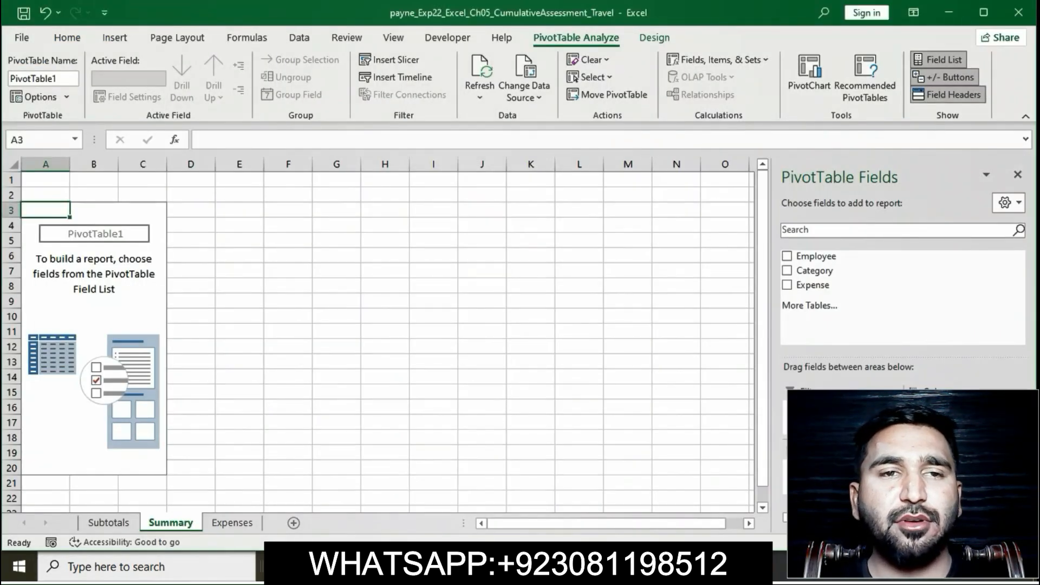
{"action": "left_click", "coordinate": [44, 79]}
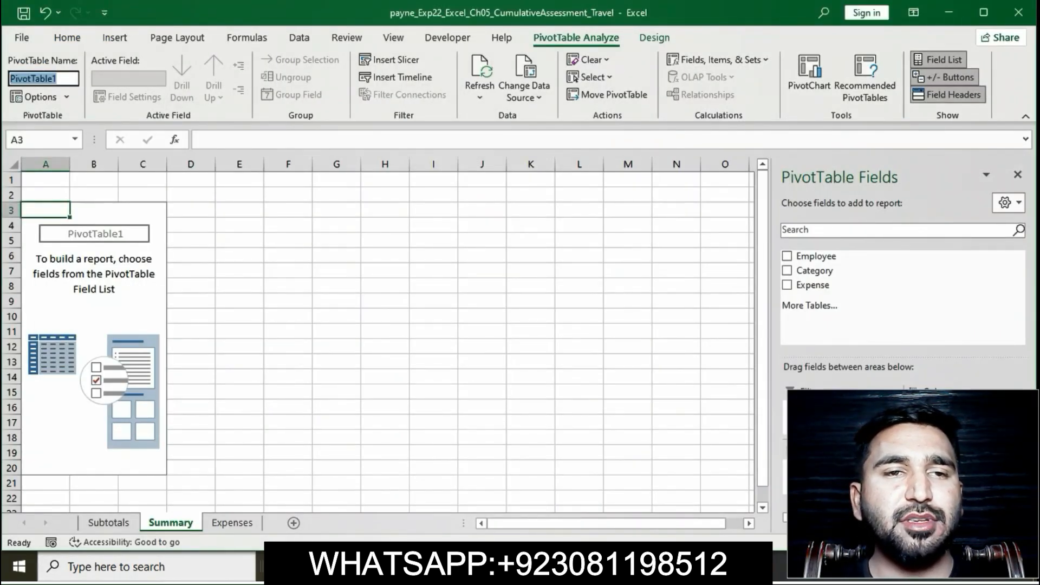
{"action": "key", "text": "BackSpace"}
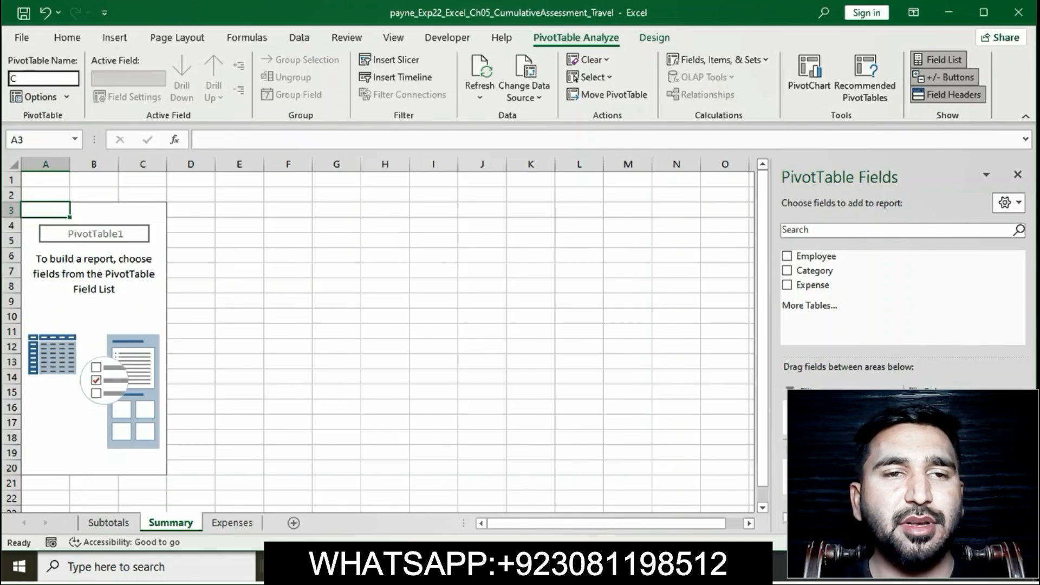
{"action": "type", "text": "Categ"}
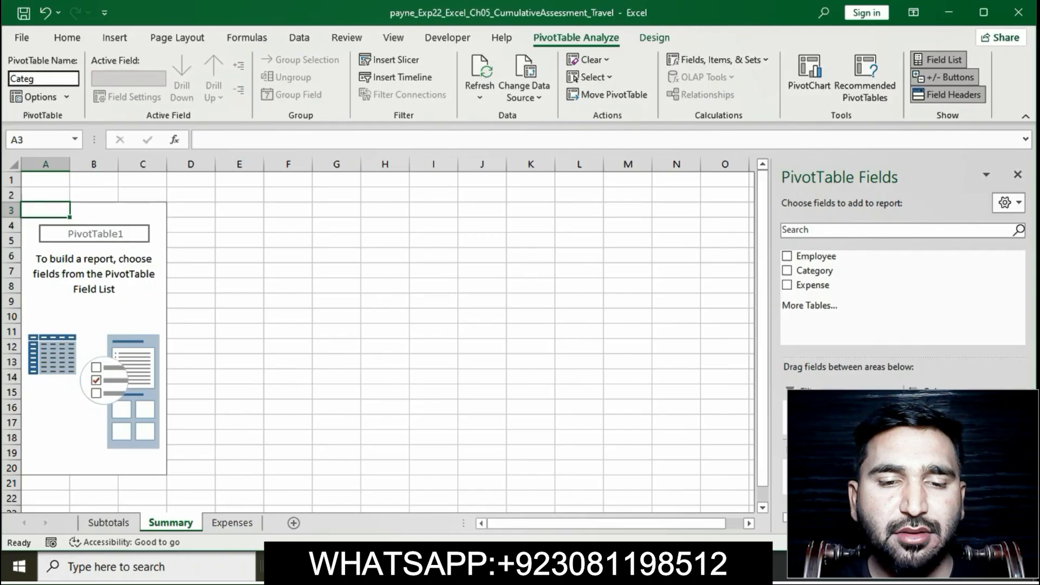
{"action": "type", "text": "ories"}
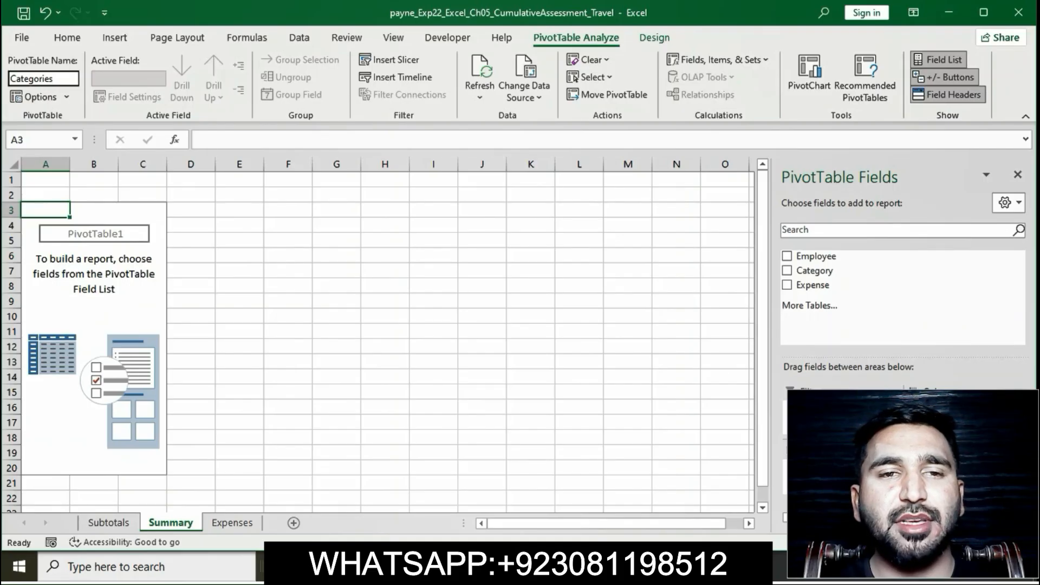
{"action": "key", "text": "Return"}
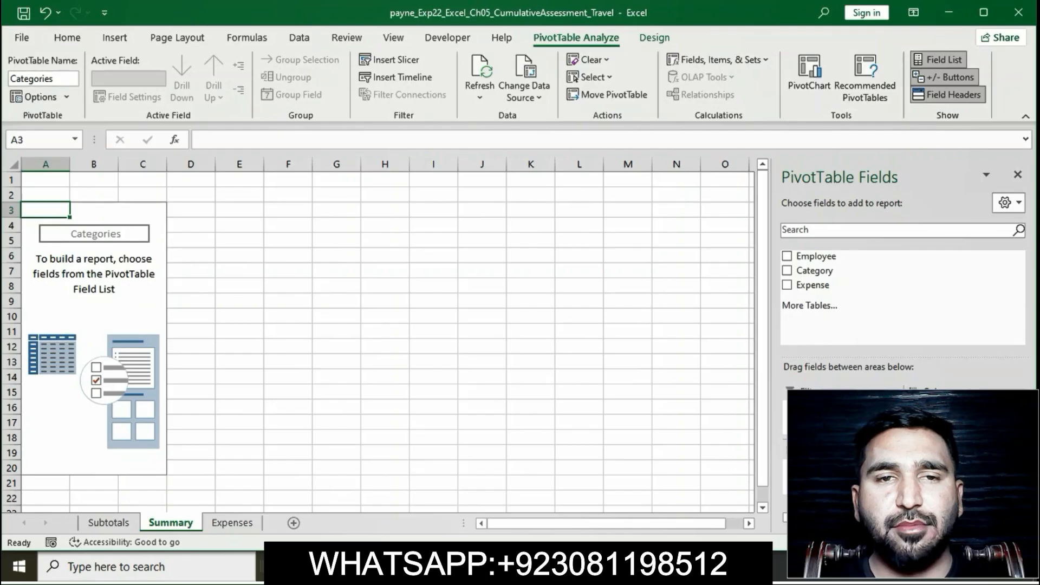
Step: Return to the Word instructions, recheck the last sentence of step 5 and remove the yellow highlight from that step
{"action": "key", "text": "alt+Tab"}
{"action": "left_click_drag", "start_coordinate": [462, 263], "coordinate": [739, 263]}
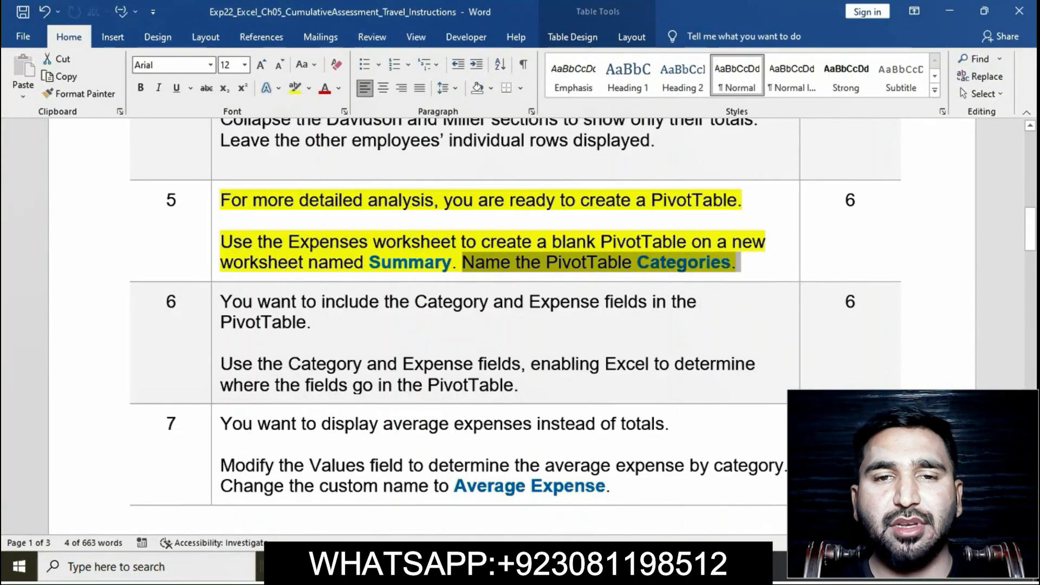
{"action": "left_click", "coordinate": [582, 262]}
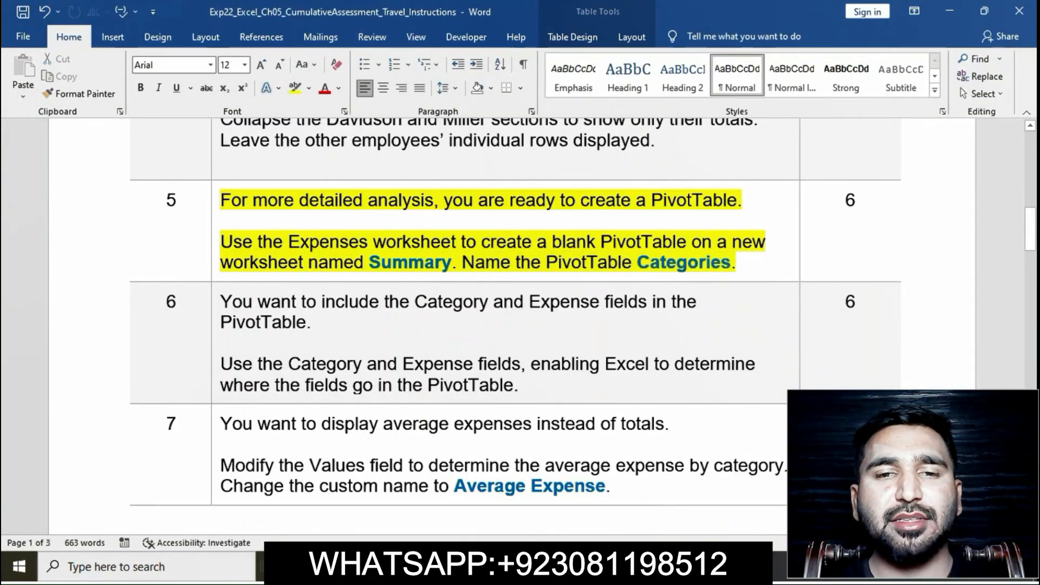
{"action": "left_click", "coordinate": [215, 202]}
{"action": "left_click", "coordinate": [276, 176]}
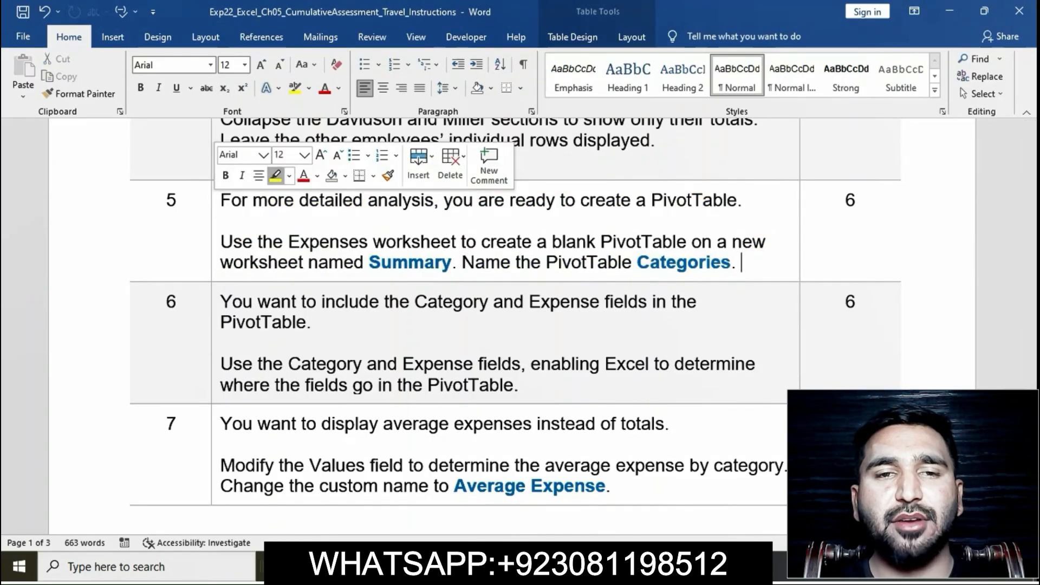
Step: Highlight the whole step 6 instruction text in yellow
{"action": "scroll", "coordinate": [505, 325], "scroll_direction": "down", "scroll_amount": 3}
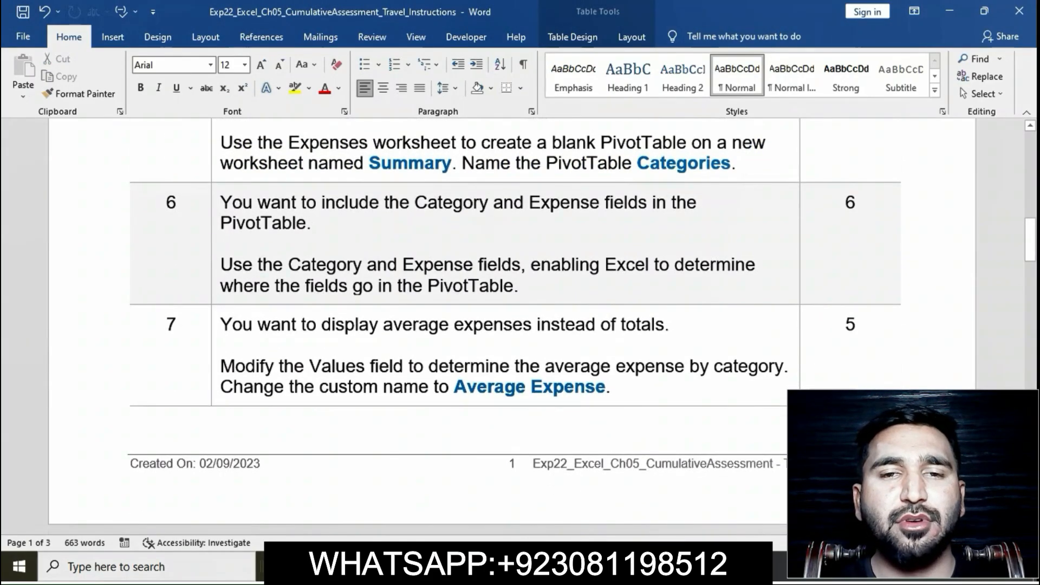
{"action": "left_click", "coordinate": [215, 210]}
{"action": "left_click", "coordinate": [275, 183]}
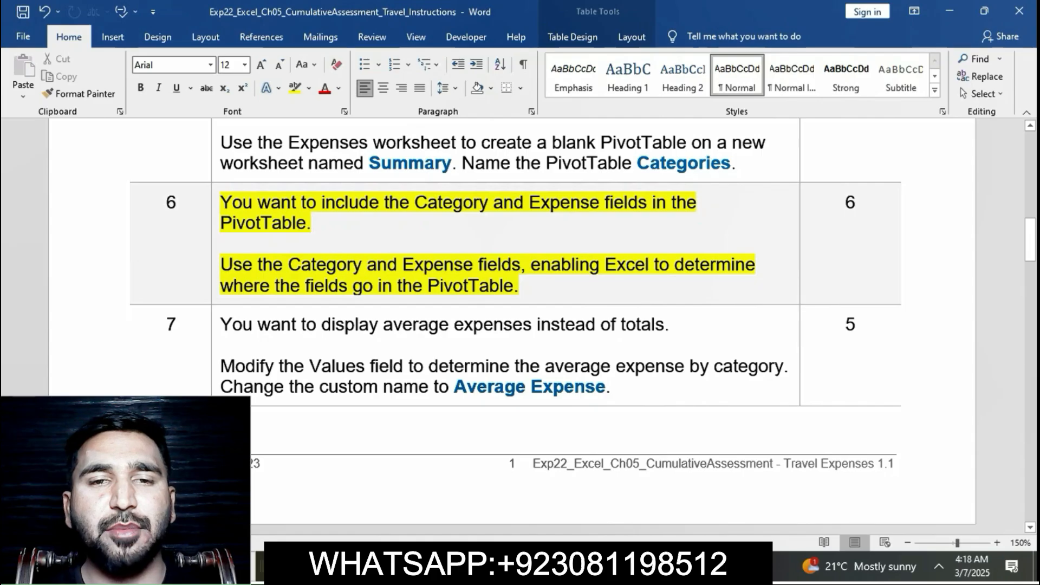
Step: Check the fields required by step 6 in Word, then add Category and Expense to the Categories PivotTable in Excel
{"action": "left_click_drag", "start_coordinate": [220, 264], "coordinate": [522, 264]}
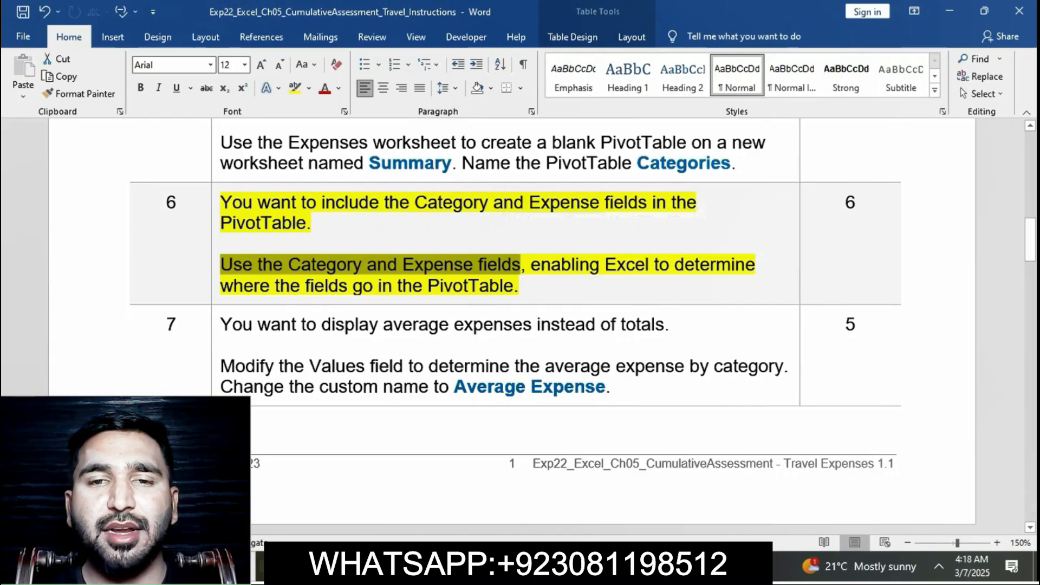
{"action": "key", "text": "alt+Tab"}
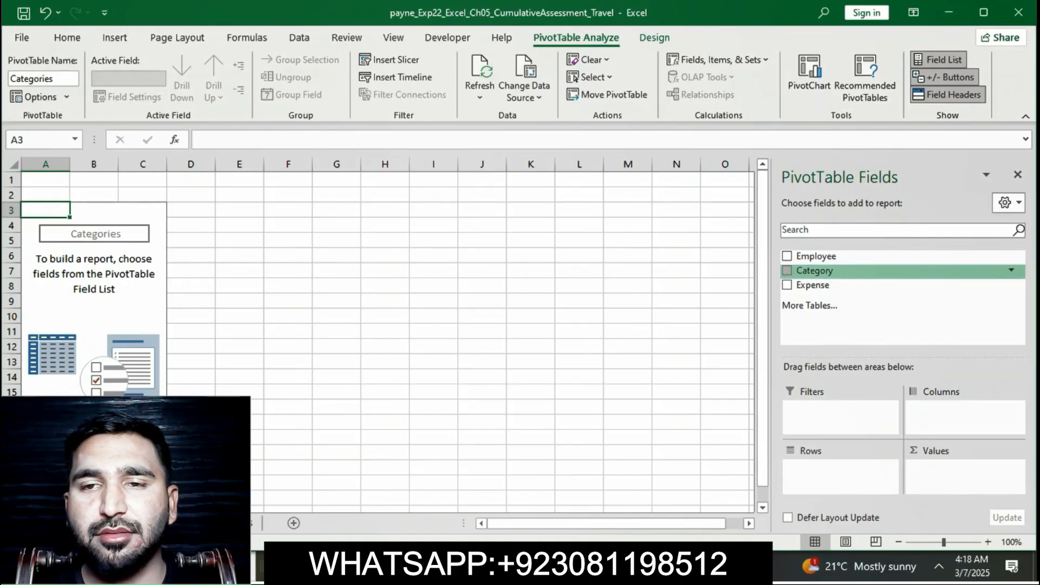
{"action": "left_click", "coordinate": [787, 270]}
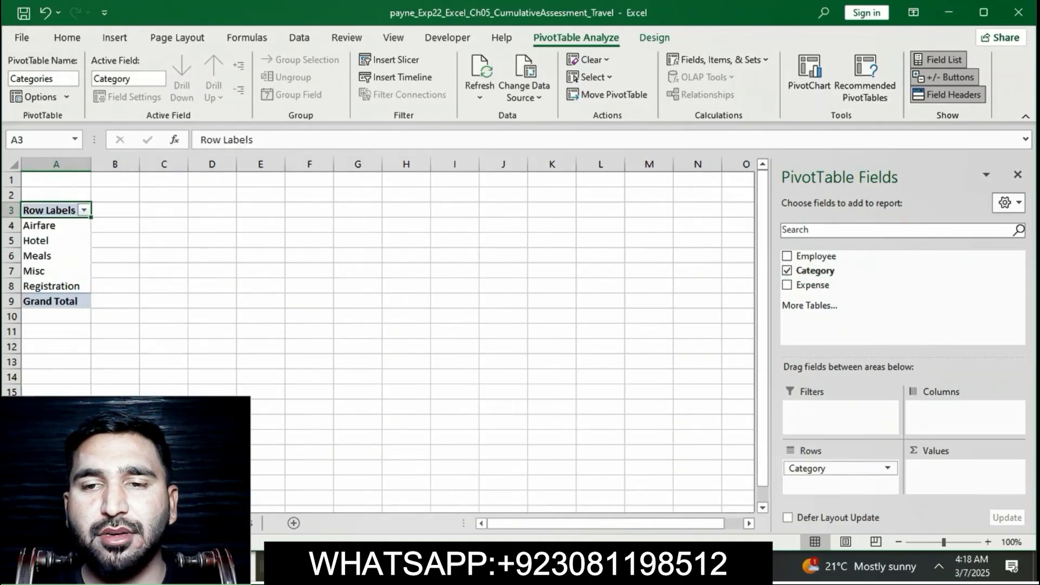
{"action": "key", "text": "alt+Tab"}
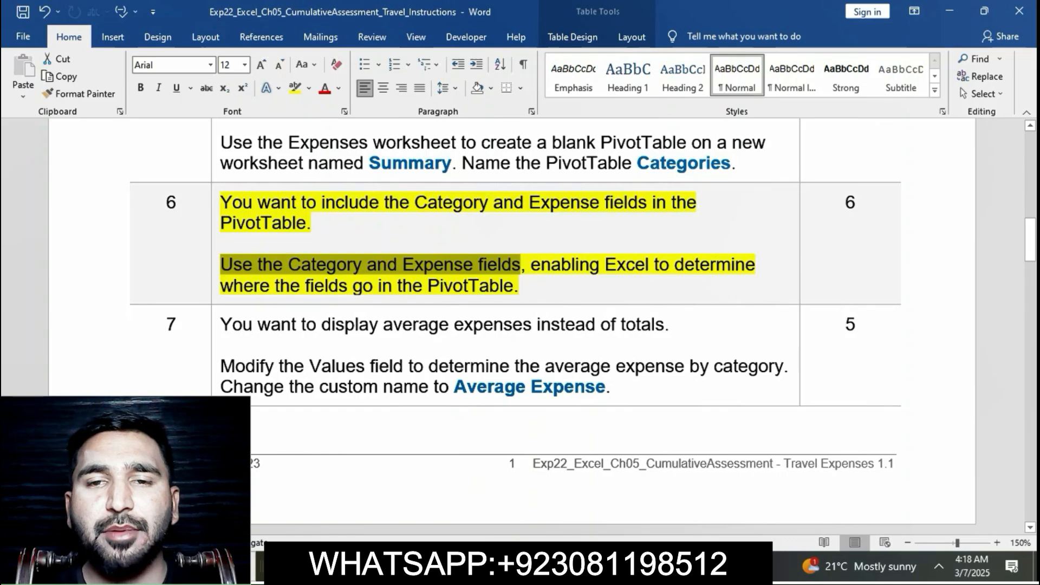
{"action": "key", "text": "alt+Tab"}
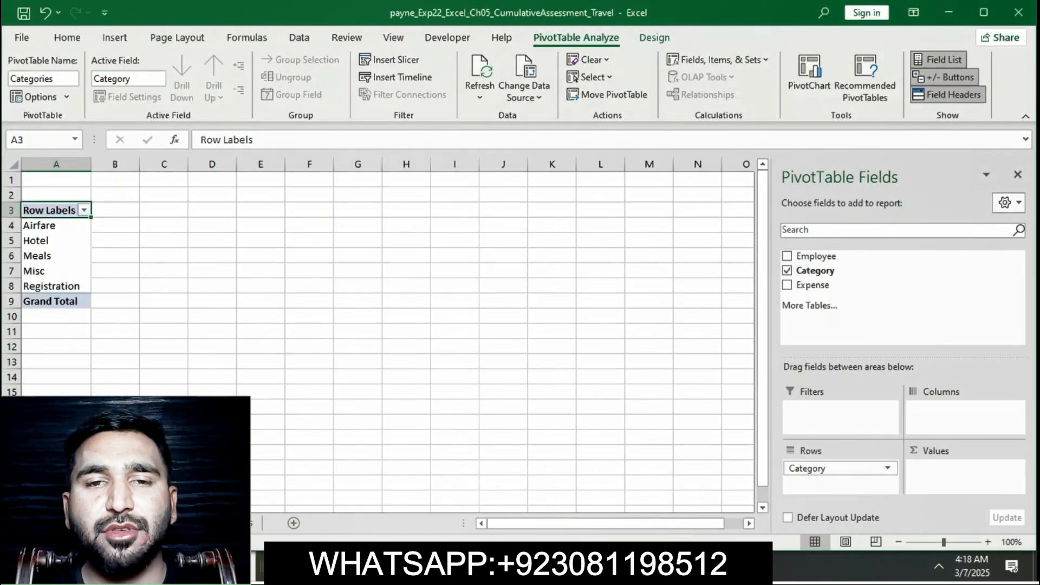
{"action": "left_click", "coordinate": [812, 285]}
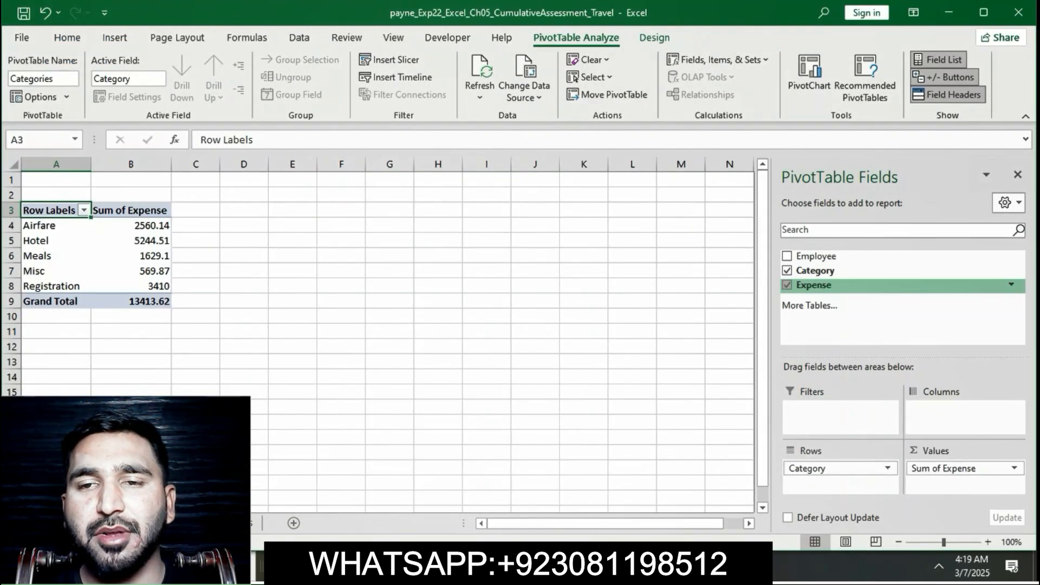
Step: Return to Word, recheck the last sentence of step 6 against the Excel PivotTable, and remove the yellow highlight from that step
{"action": "key", "text": "alt+Tab"}
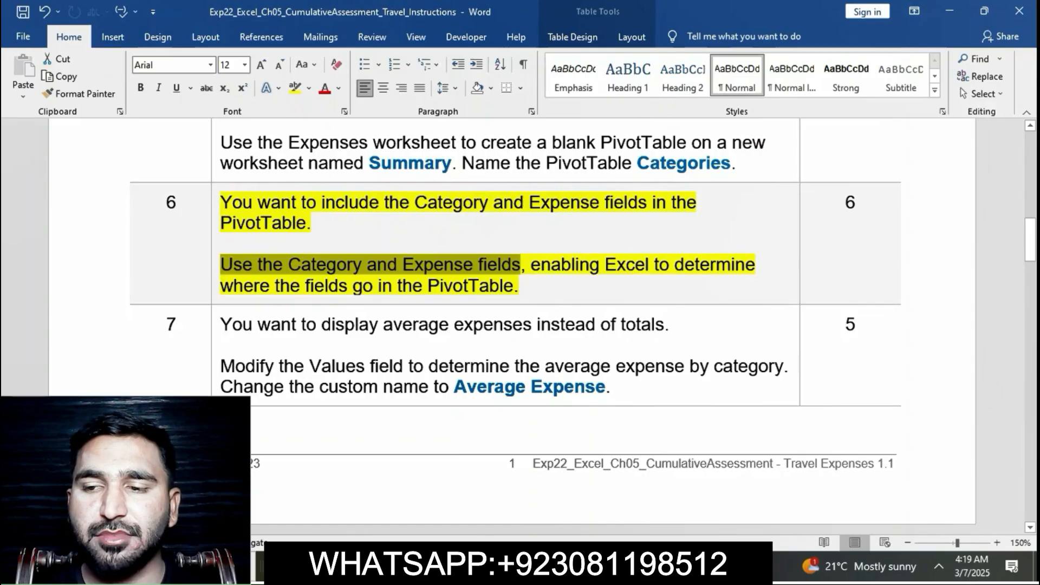
{"action": "left_click_drag", "start_coordinate": [531, 266], "coordinate": [566, 289]}
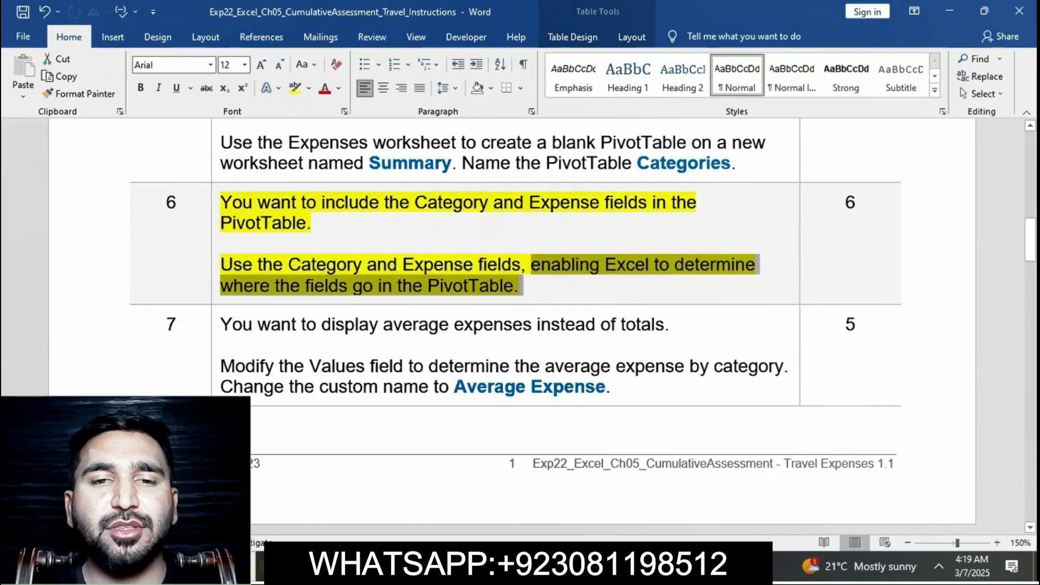
{"action": "key", "text": "alt+Tab"}
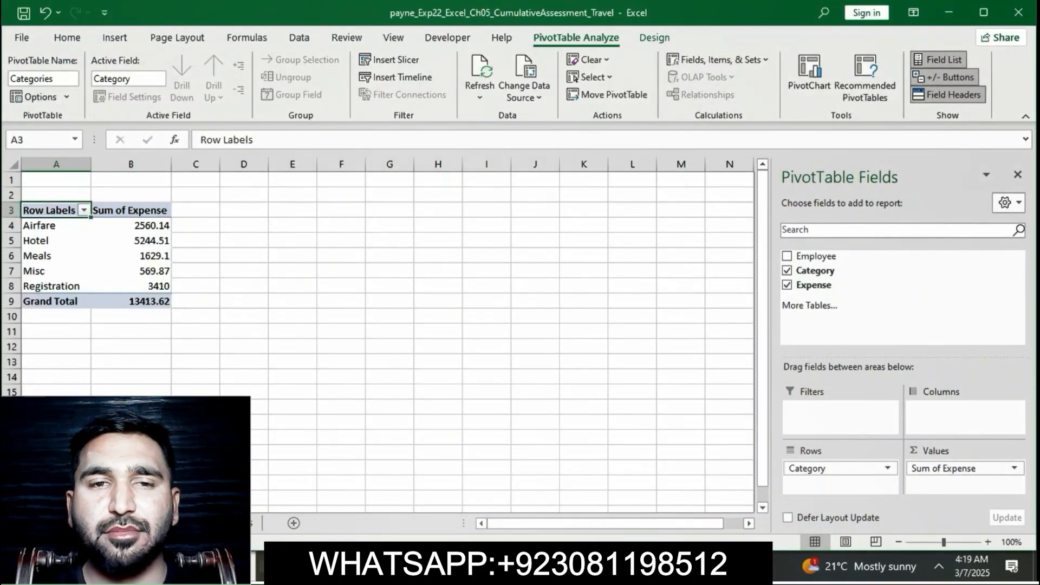
{"action": "key", "text": "alt+Tab"}
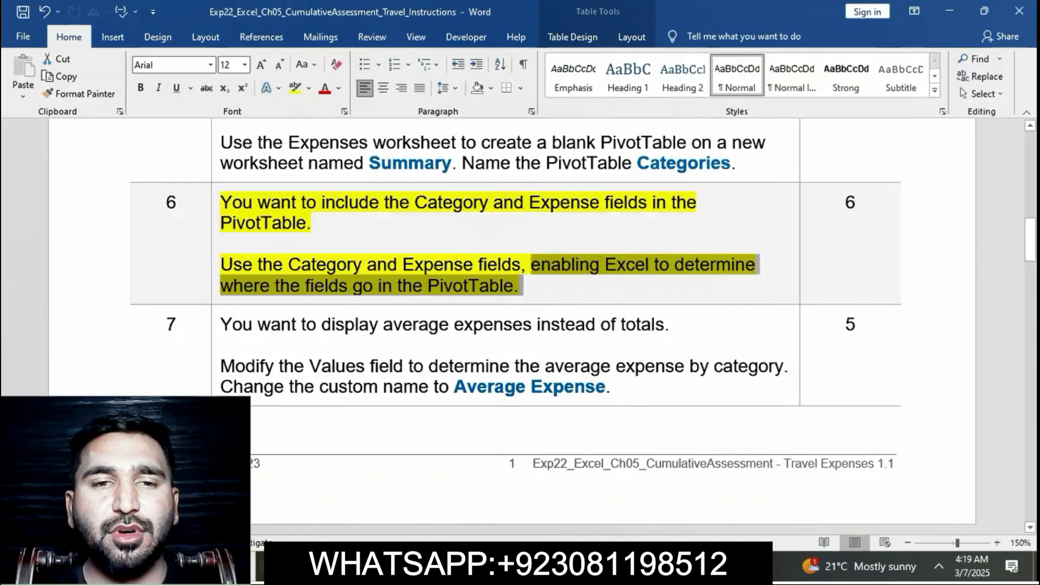
{"action": "left_click", "coordinate": [327, 264]}
{"action": "triple_click", "coordinate": [326, 264]}
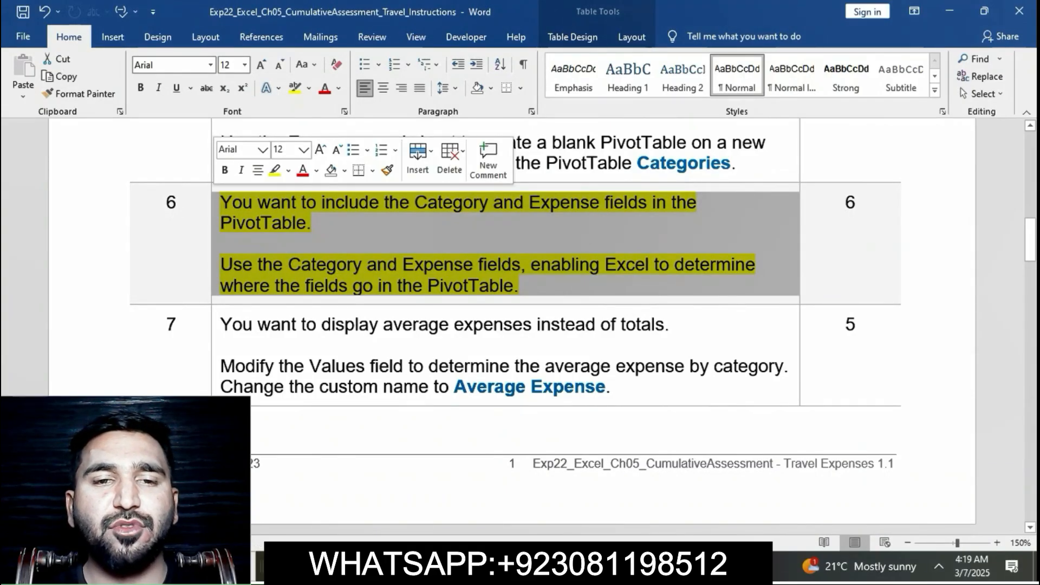
{"action": "left_click", "coordinate": [275, 170]}
{"action": "left_click", "coordinate": [524, 285]}
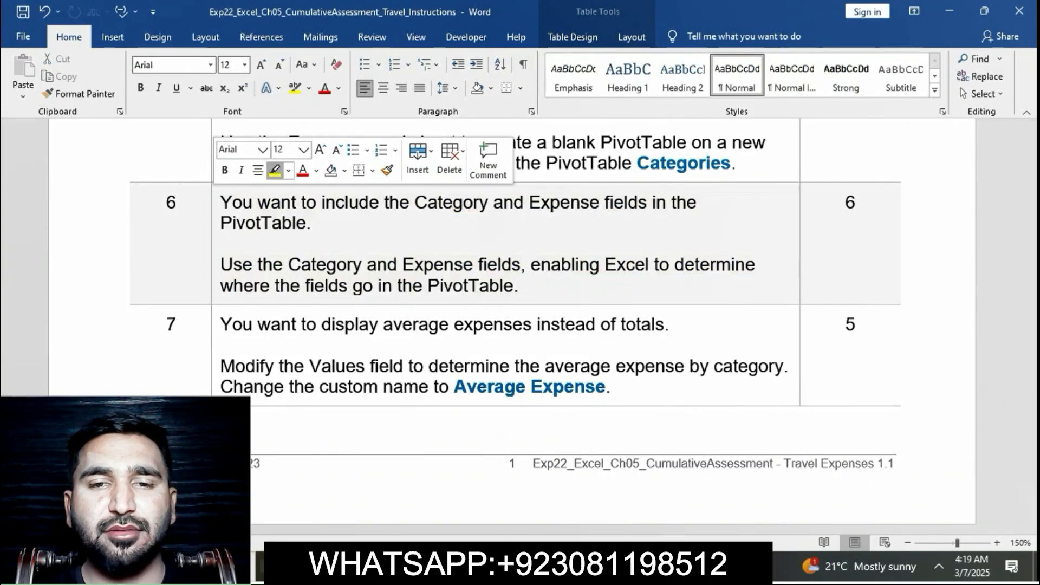
Step: Highlight the whole step 7 instruction text in yellow
{"action": "scroll", "coordinate": [520, 271], "scroll_direction": "down", "scroll_amount": 3}
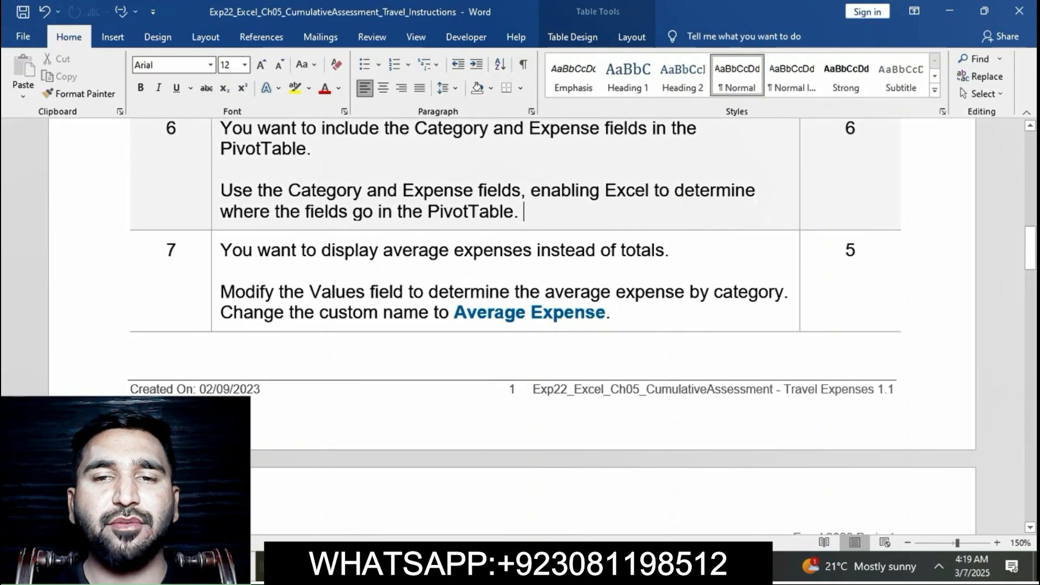
{"action": "left_click", "coordinate": [216, 252]}
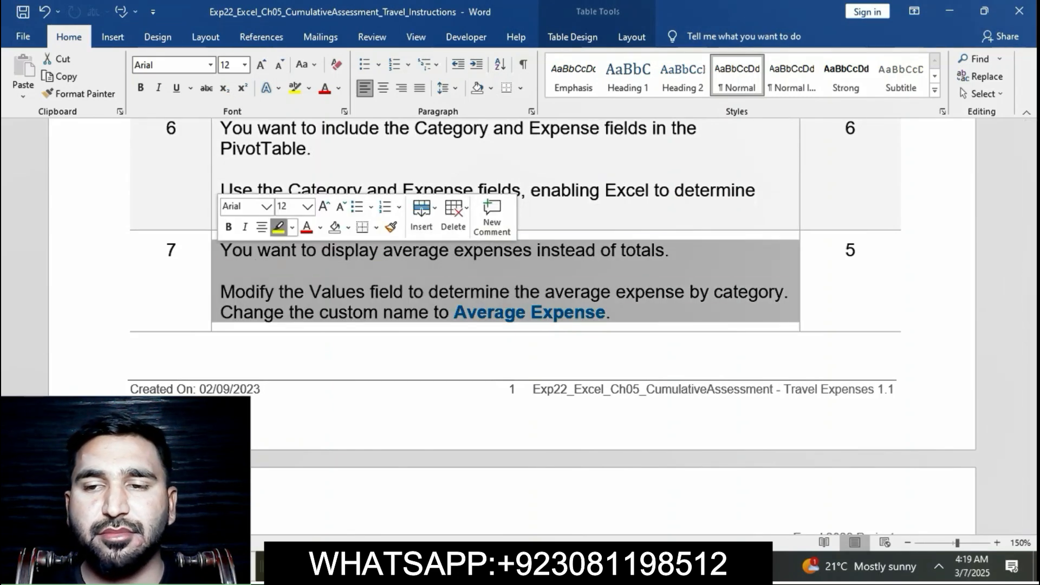
{"action": "left_click", "coordinate": [278, 227]}
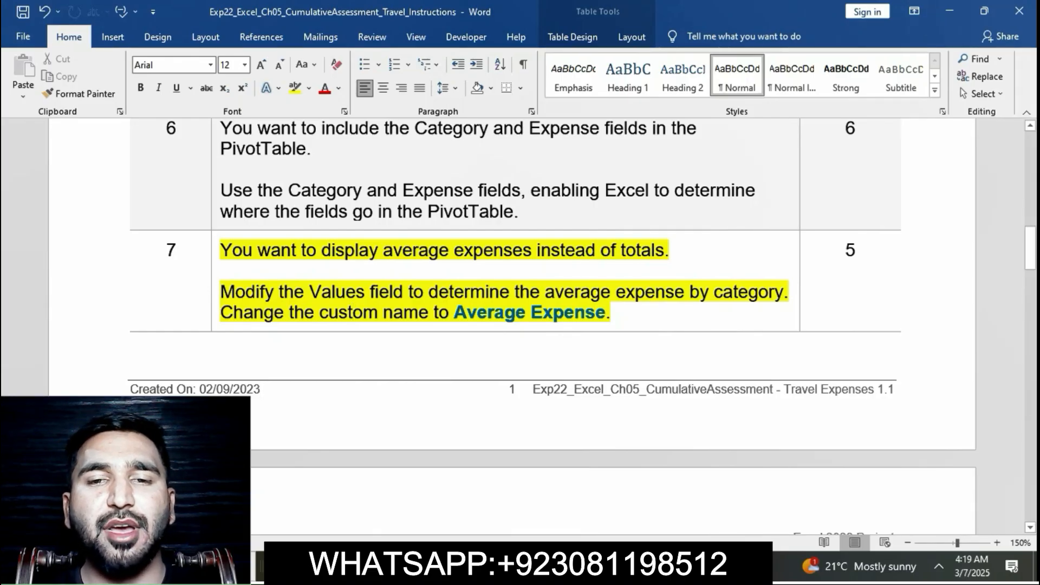
Step: Check the calculation required by step 7 in Word, then choose Average as the summary function for the Expense value field in Excel
{"action": "left_click_drag", "start_coordinate": [221, 292], "coordinate": [784, 292]}
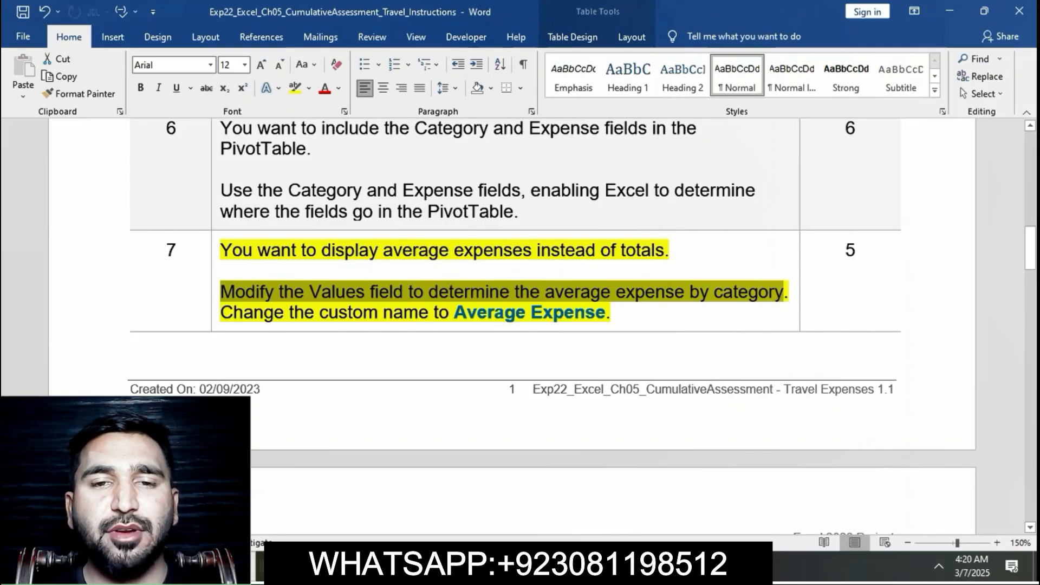
{"action": "key", "text": "alt+Tab"}
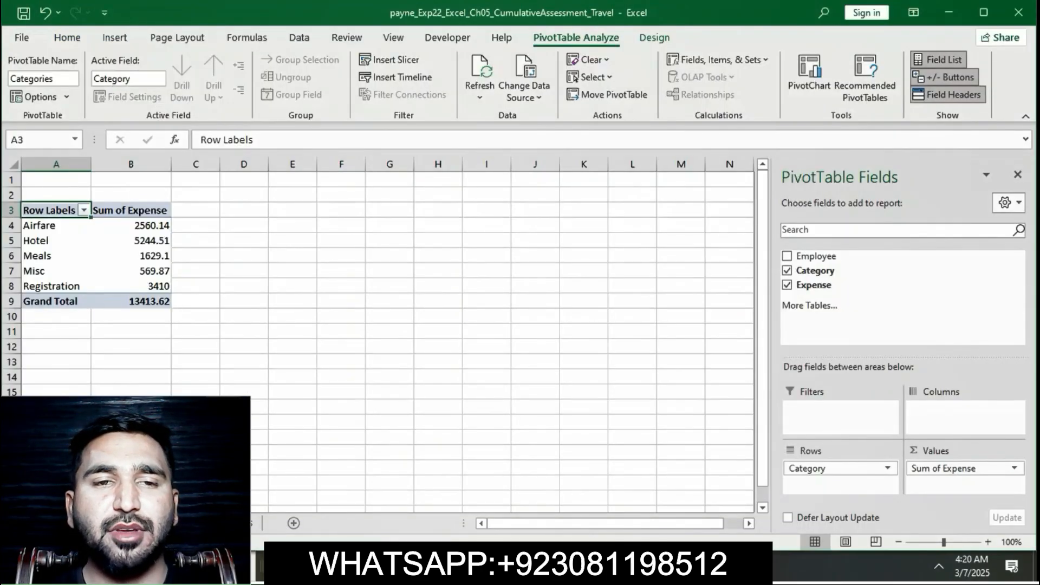
{"action": "left_click", "coordinate": [1014, 468]}
{"action": "left_click", "coordinate": [963, 450]}
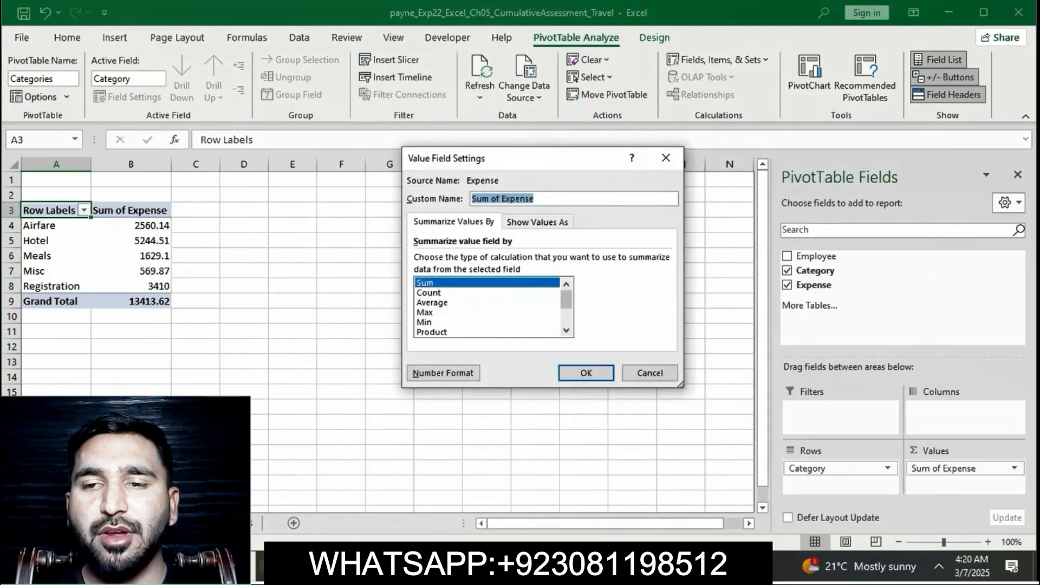
{"action": "key", "text": "alt+Tab"}
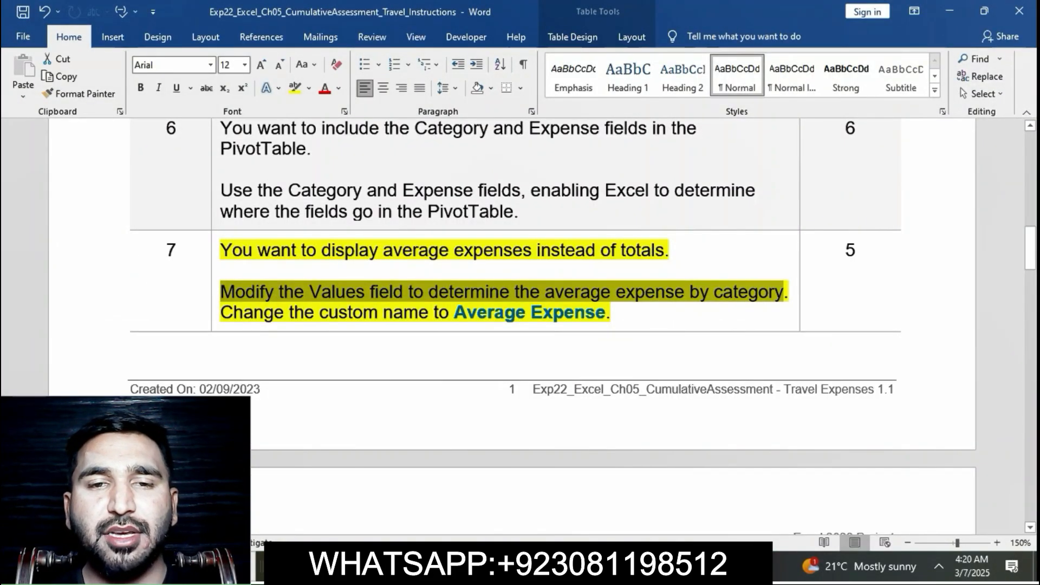
{"action": "key", "text": "alt+Tab"}
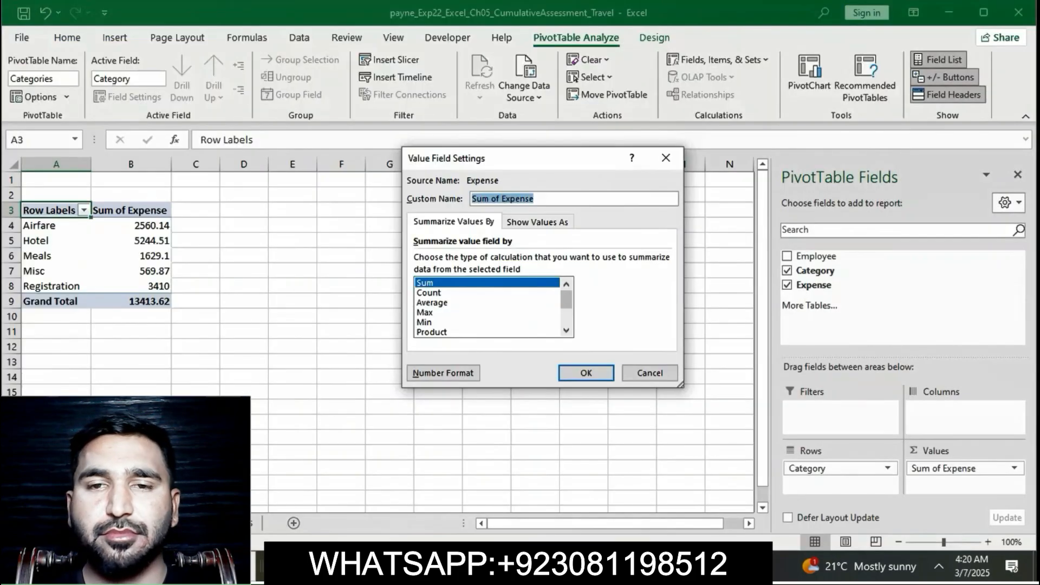
{"action": "left_click", "coordinate": [432, 302]}
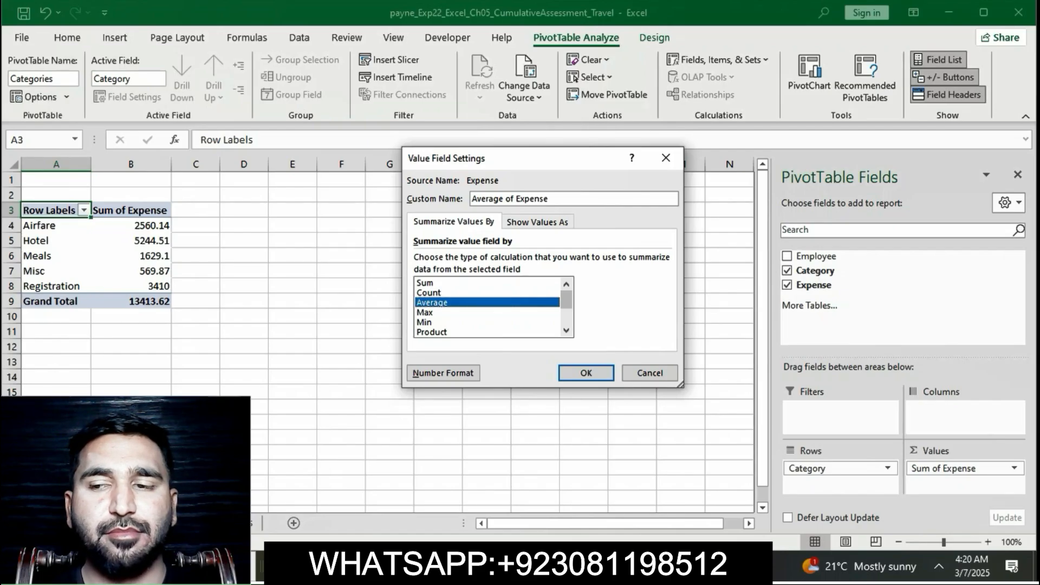
Step: Check the custom name in step 7 in Word, then name the value field Average Expenses in Excel and apply the field settings
{"action": "left_click", "coordinate": [663, 566]}
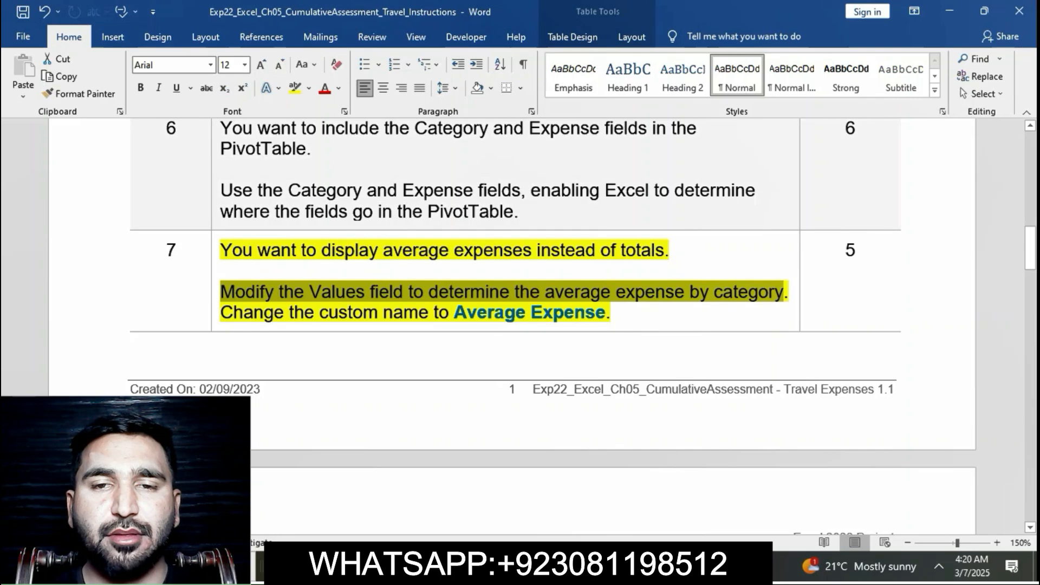
{"action": "left_click", "coordinate": [264, 312]}
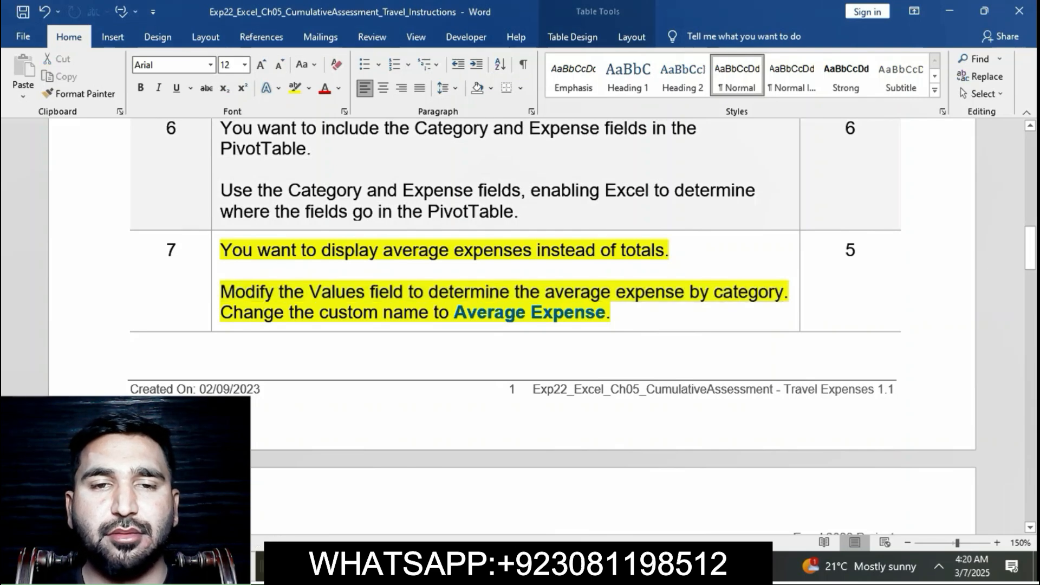
{"action": "left_click_drag", "start_coordinate": [454, 313], "coordinate": [605, 313]}
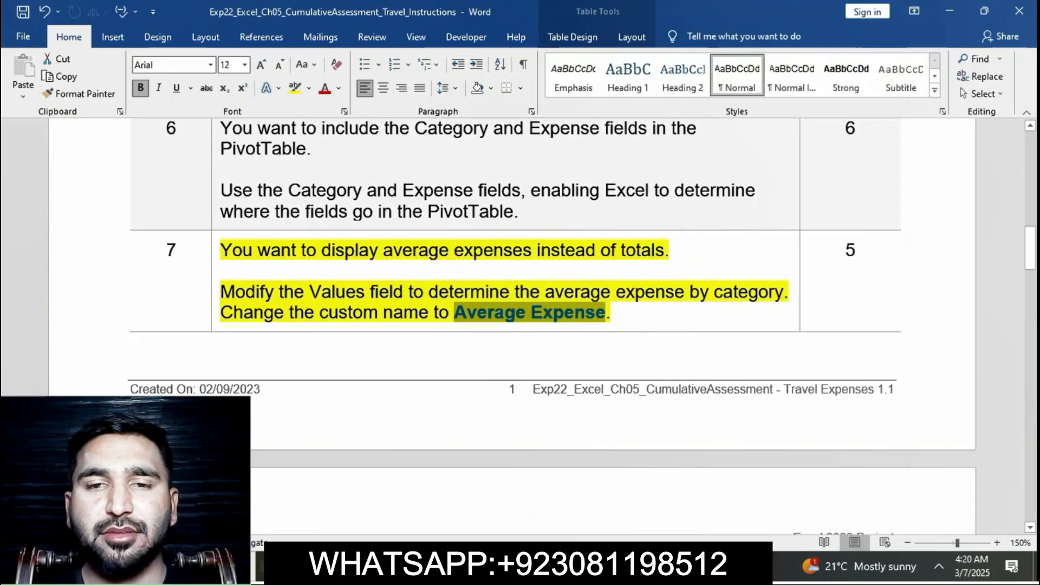
{"action": "key", "text": "alt+Tab"}
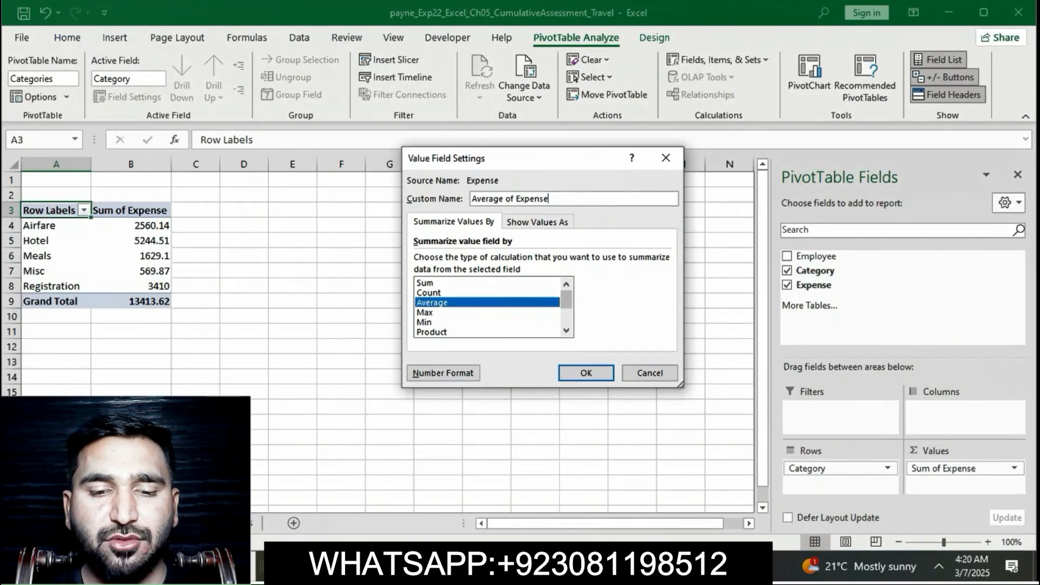
{"action": "key", "text": "BackSpace"}
{"action": "key", "text": "BackSpace"}
{"action": "key", "text": "BackSpace"}
{"action": "key", "text": "BackSpace"}
{"action": "key", "text": "BackSpace"}
{"action": "key", "text": "BackSpace"}
{"action": "key", "text": "BackSpace"}
{"action": "key", "text": "BackSpace"}
{"action": "key", "text": "BackSpace"}
{"action": "key", "text": "BackSpace"}
{"action": "key", "text": "BackSpace"}
{"action": "key", "text": "BackSpace"}
{"action": "key", "text": "BackSpace"}
{"action": "key", "text": "BackSpace"}
{"action": "key", "text": "BackSpace"}
{"action": "key", "text": "BackSpace"}
{"action": "key", "text": "BackSpace"}
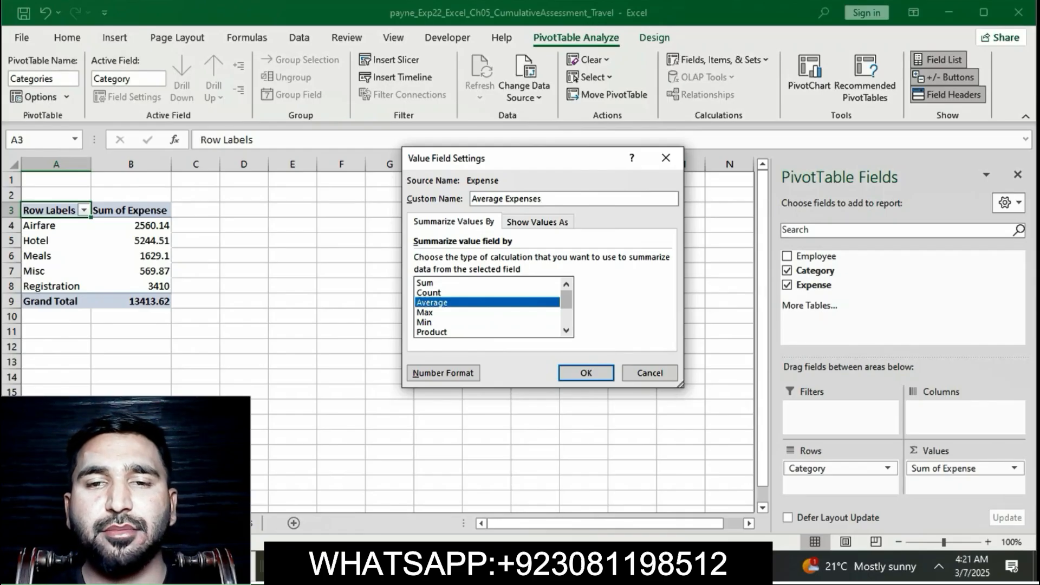
{"action": "key", "text": "Return"}
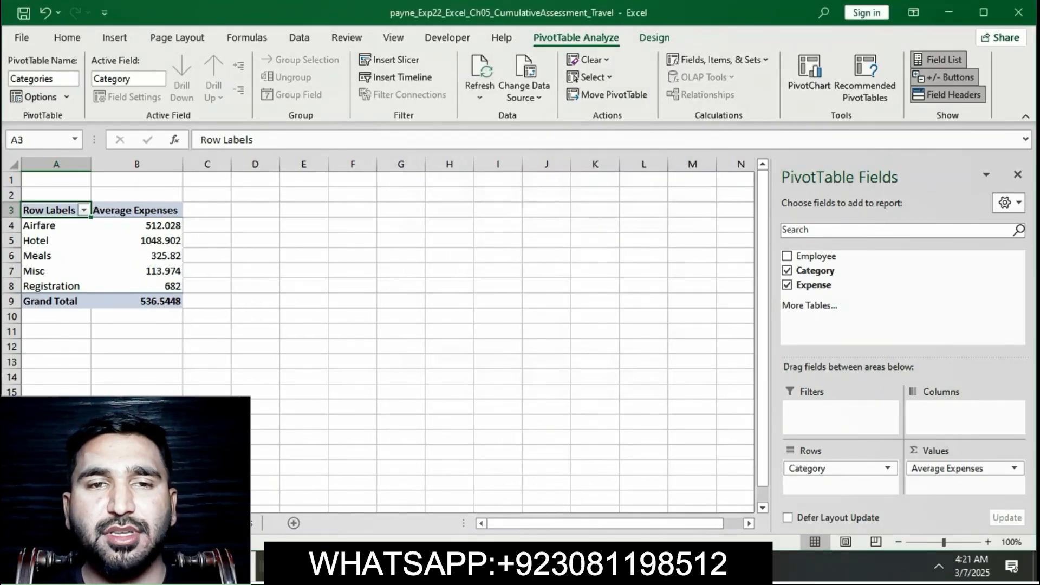
Step: Return to the Word instructions and remove the yellow highlight from step 7
{"action": "key", "text": "alt+Tab"}
{"action": "left_click", "coordinate": [506, 312]}
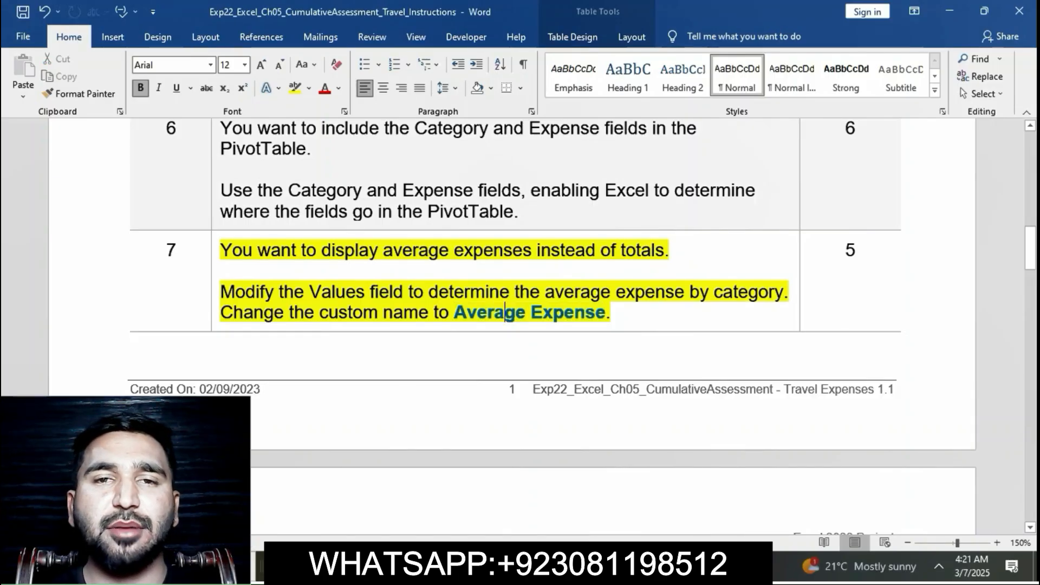
{"action": "left_click", "coordinate": [215, 253]}
{"action": "left_click", "coordinate": [278, 227]}
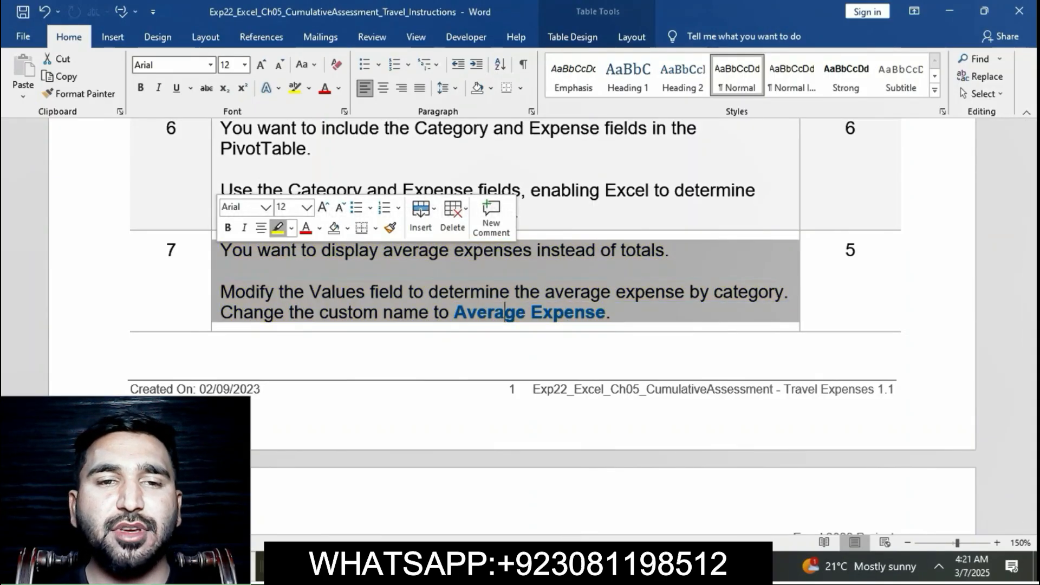
{"action": "left_click", "coordinate": [614, 313]}
Step: Highlight the step 8 instruction text about Accounting Number Format in yellow
{"action": "scroll", "coordinate": [512, 325], "scroll_direction": "down", "scroll_amount": 6}
{"action": "scroll", "coordinate": [511, 325], "scroll_direction": "down", "scroll_amount": 1}
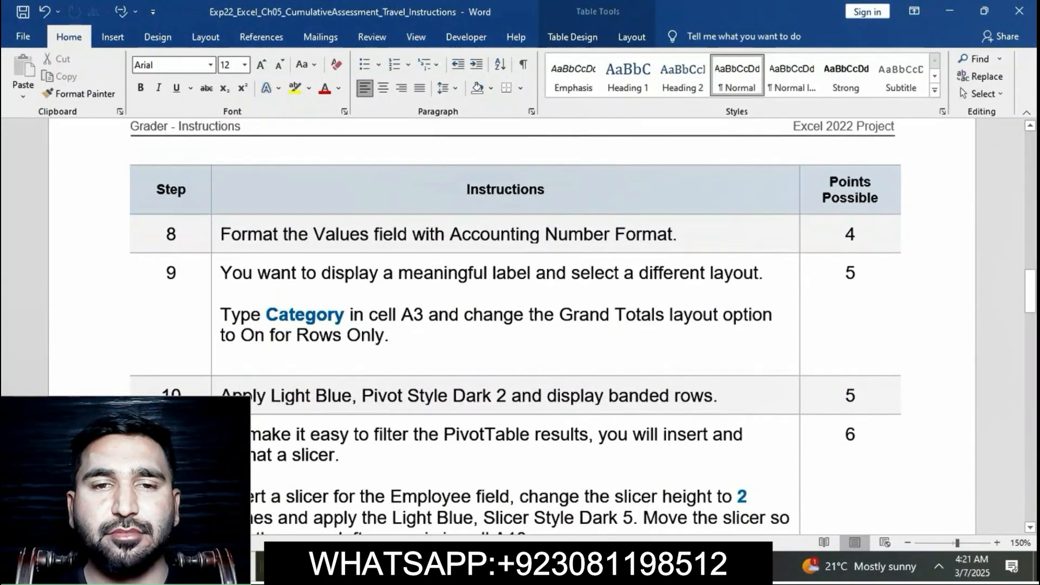
{"action": "double_click", "coordinate": [216, 238]}
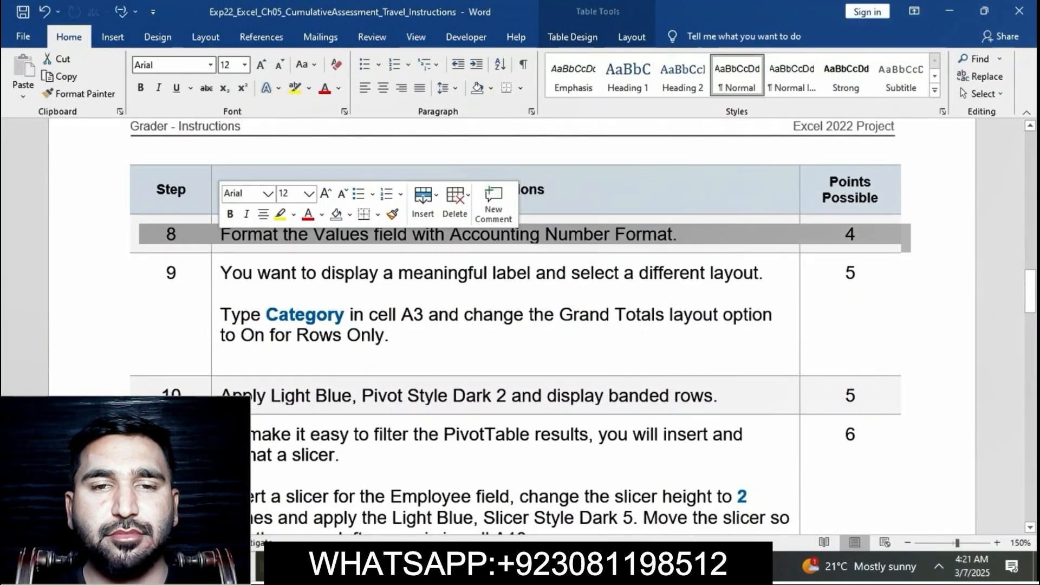
{"action": "left_click", "coordinate": [232, 234]}
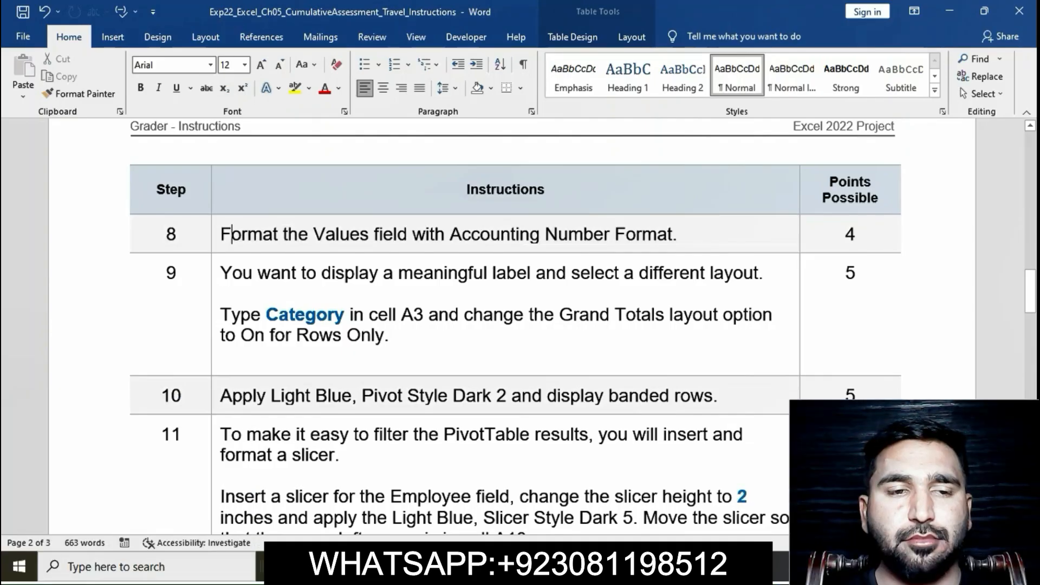
{"action": "left_click", "coordinate": [216, 236]}
{"action": "left_click", "coordinate": [278, 212]}
{"action": "left_click", "coordinate": [299, 235]}
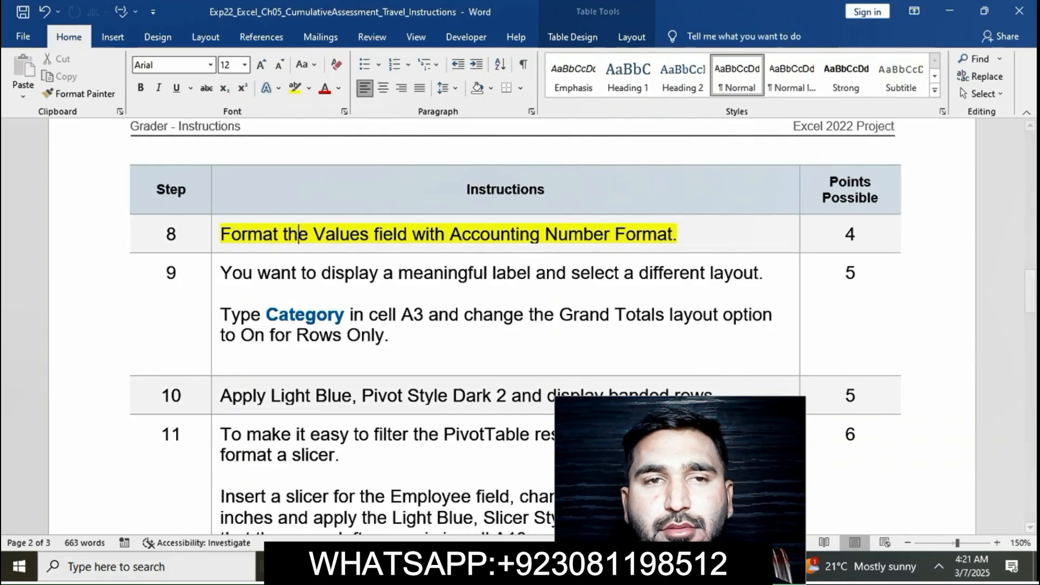
Step: Switch to Excel and apply the Accounting number format to the PivotTable's Average Expenses value field through its value field settings
{"action": "key", "text": "alt+Tab"}
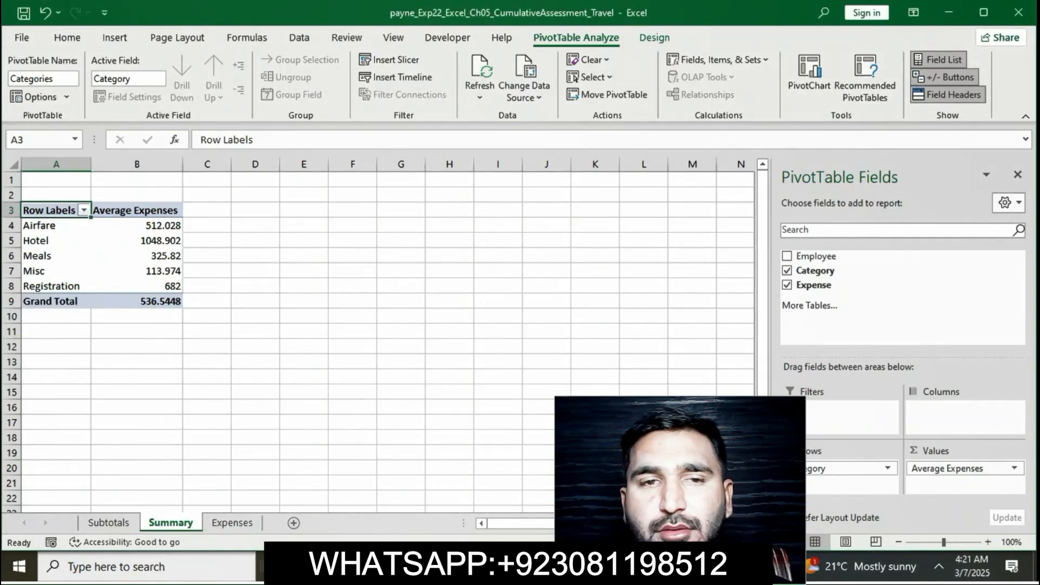
{"action": "left_click", "coordinate": [138, 225]}
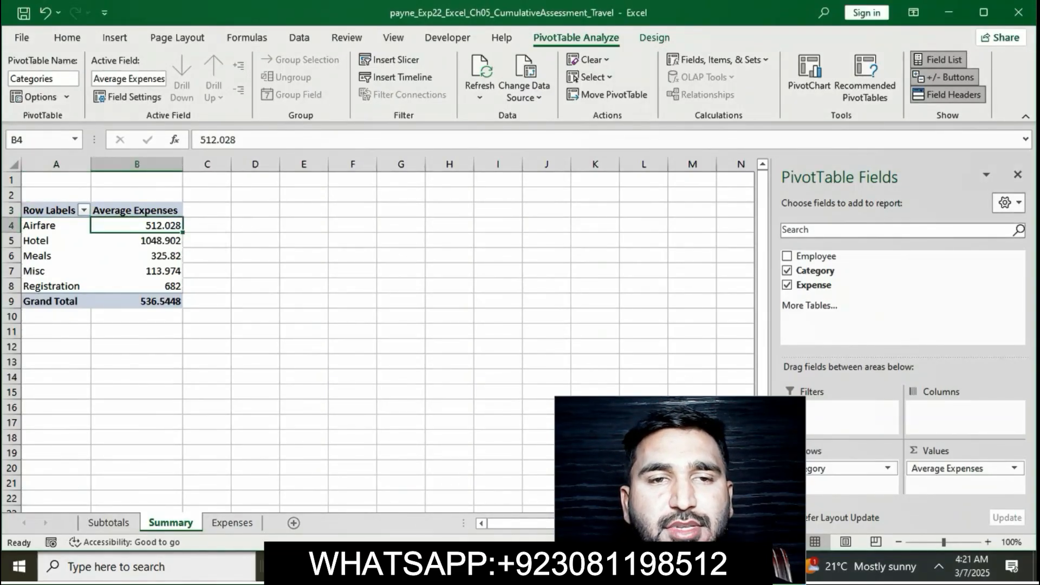
{"action": "left_click", "coordinate": [974, 469]}
{"action": "left_click", "coordinate": [965, 451]}
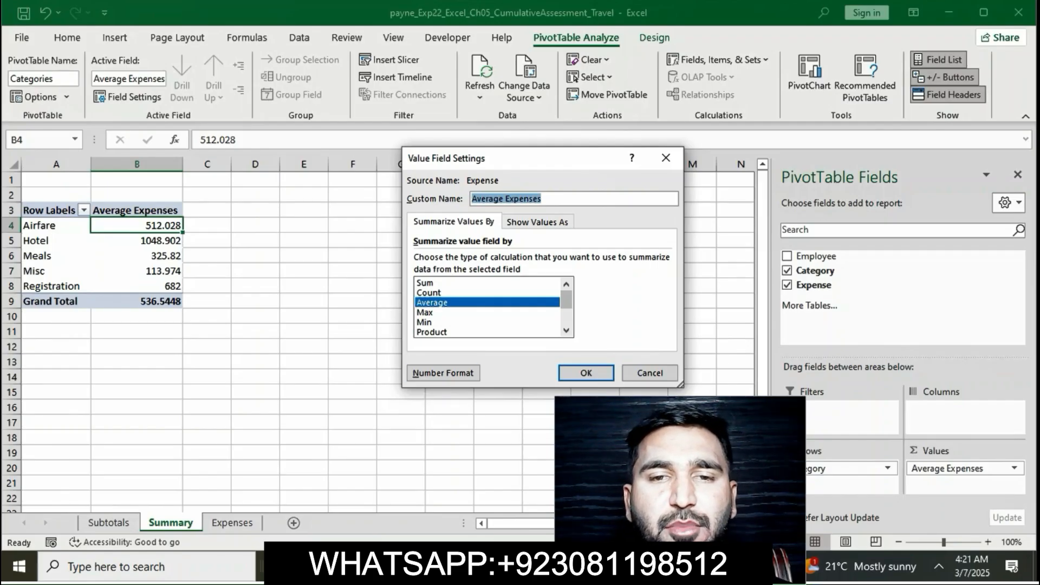
{"action": "left_click", "coordinate": [443, 373]}
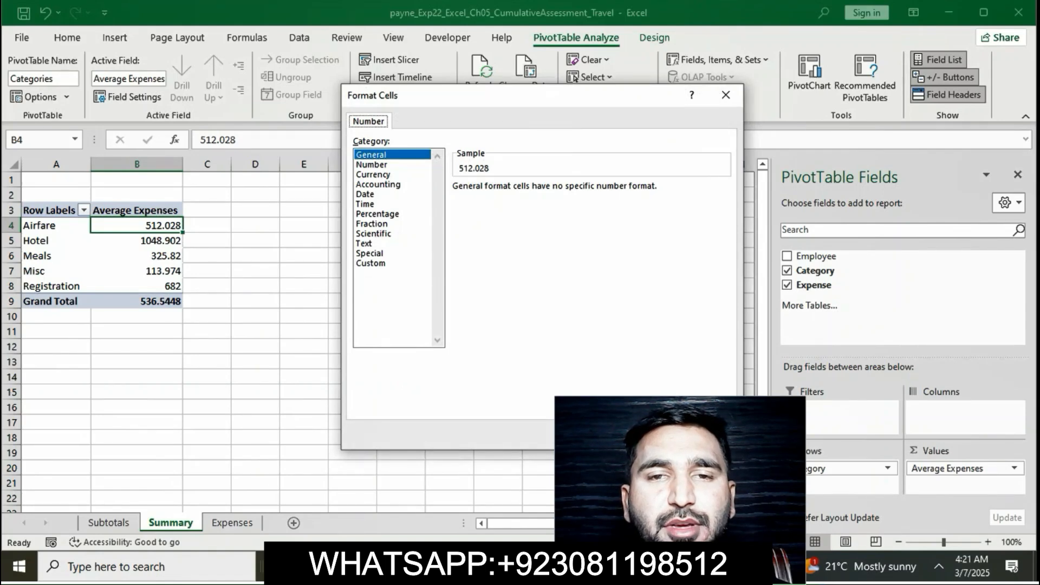
{"action": "left_click", "coordinate": [378, 185]}
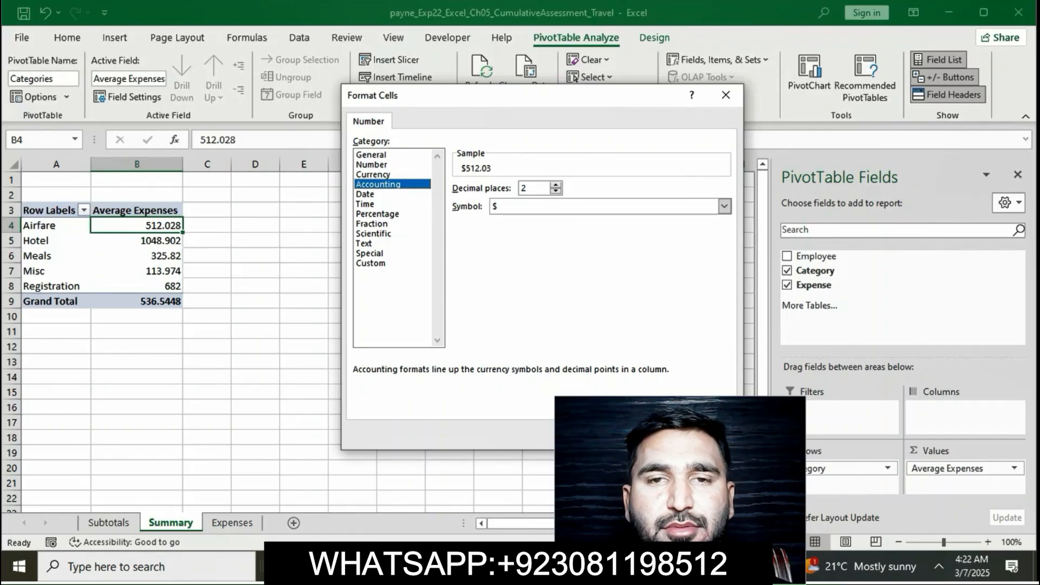
{"action": "key", "text": "Return"}
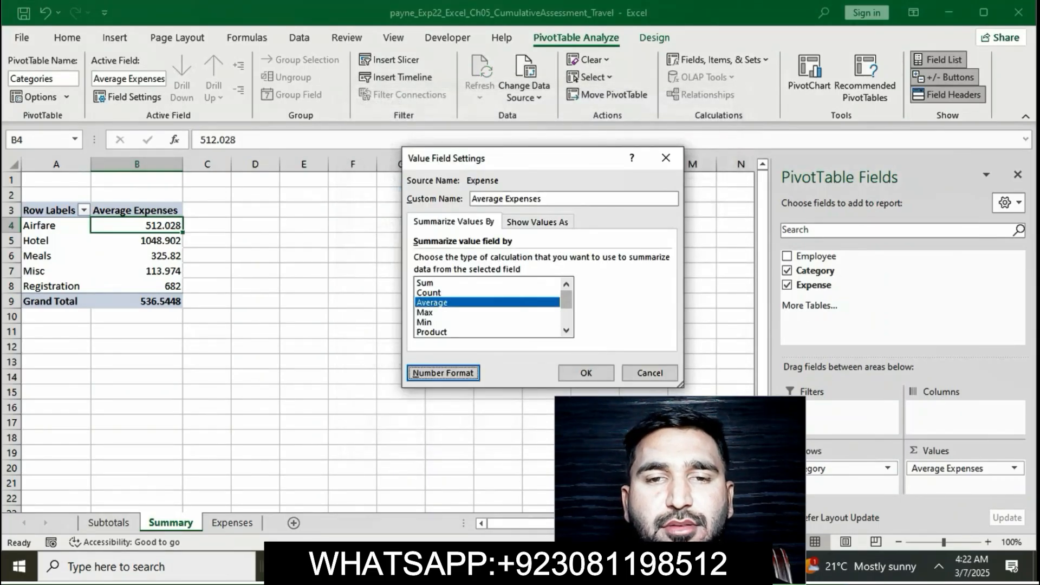
{"action": "left_click", "coordinate": [587, 374]}
{"action": "left_click", "coordinate": [590, 376]}
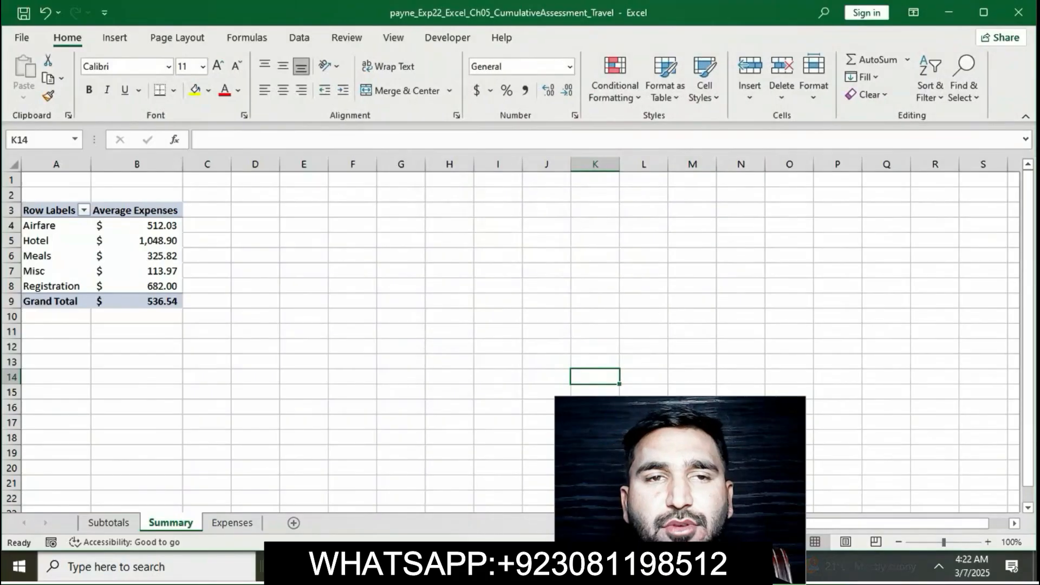
{"action": "left_click", "coordinate": [136, 225]}
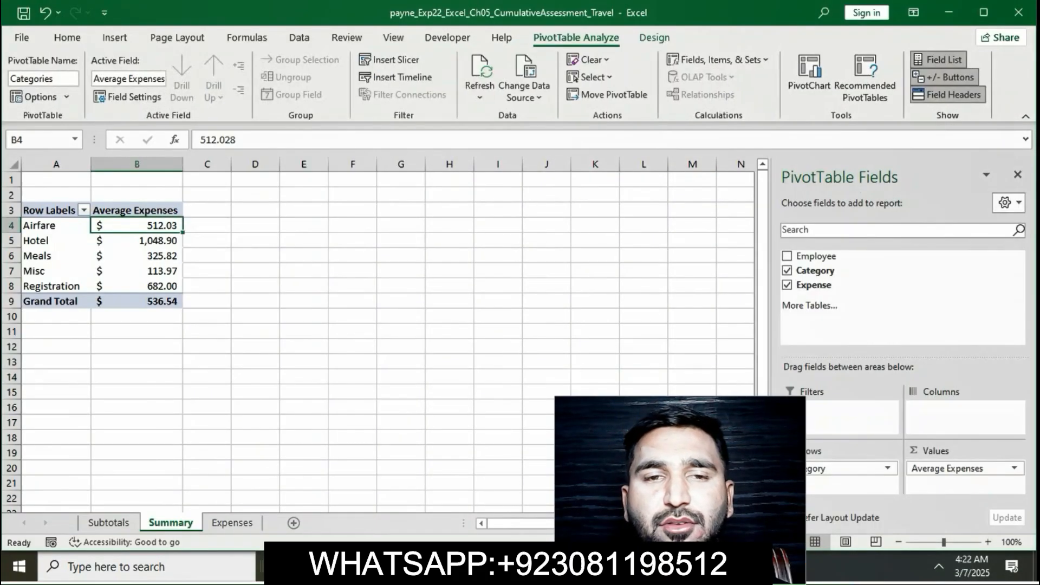
Step: Return to the Word instructions and remove the yellow highlight from step 8
{"action": "key", "text": "alt+Tab"}
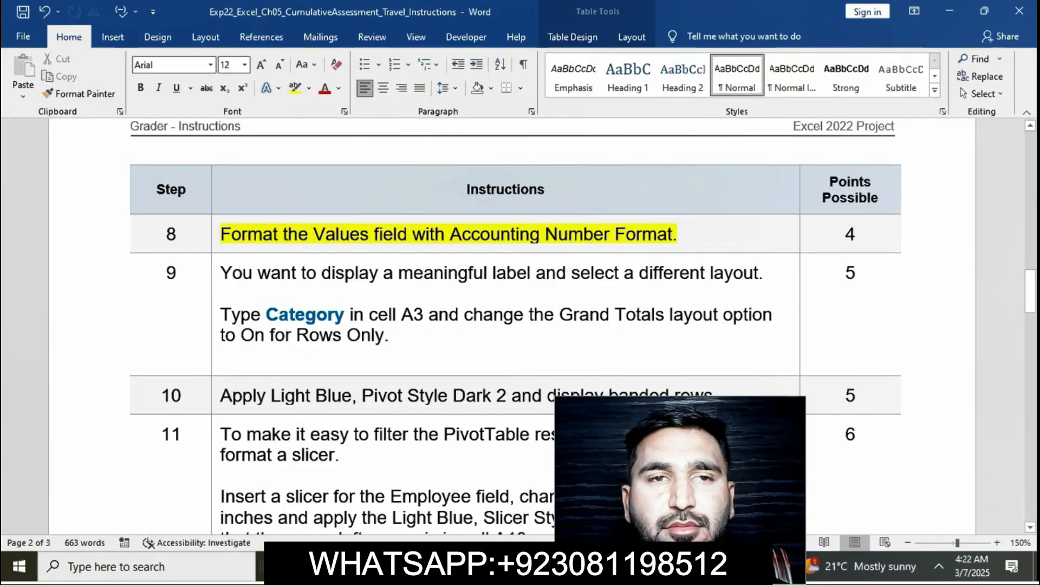
{"action": "triple_click", "coordinate": [298, 235]}
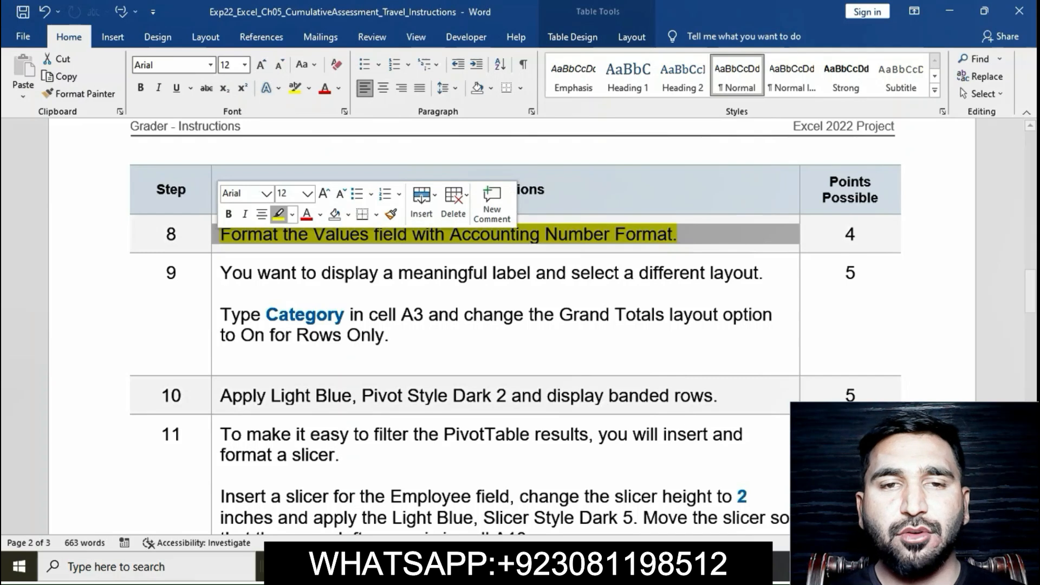
{"action": "left_click", "coordinate": [278, 214]}
{"action": "left_click", "coordinate": [310, 235]}
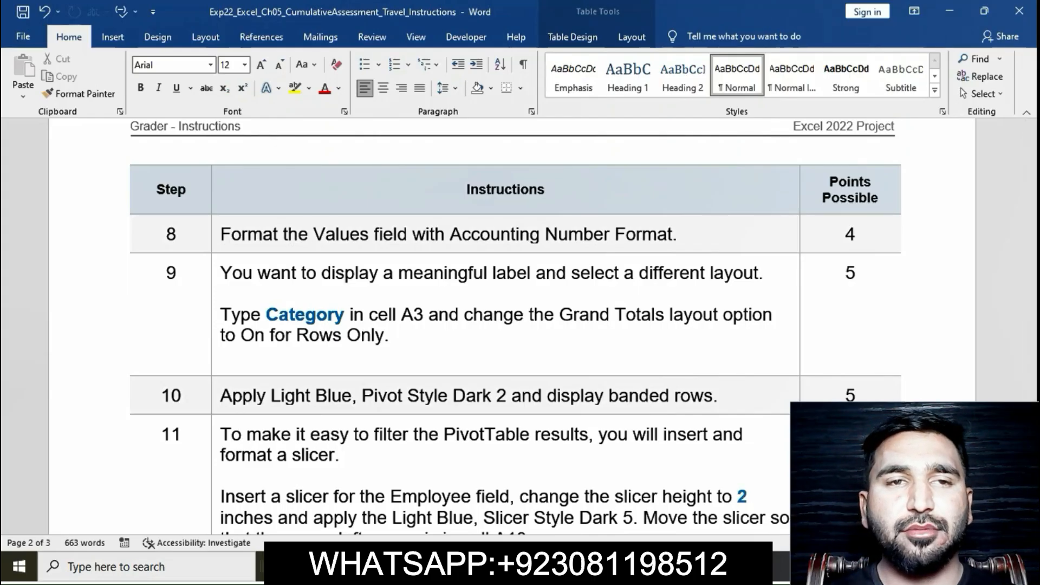
Step: Highlight the full step 9 instruction text about the label and Grand Totals layout in yellow
{"action": "left_click", "coordinate": [215, 275]}
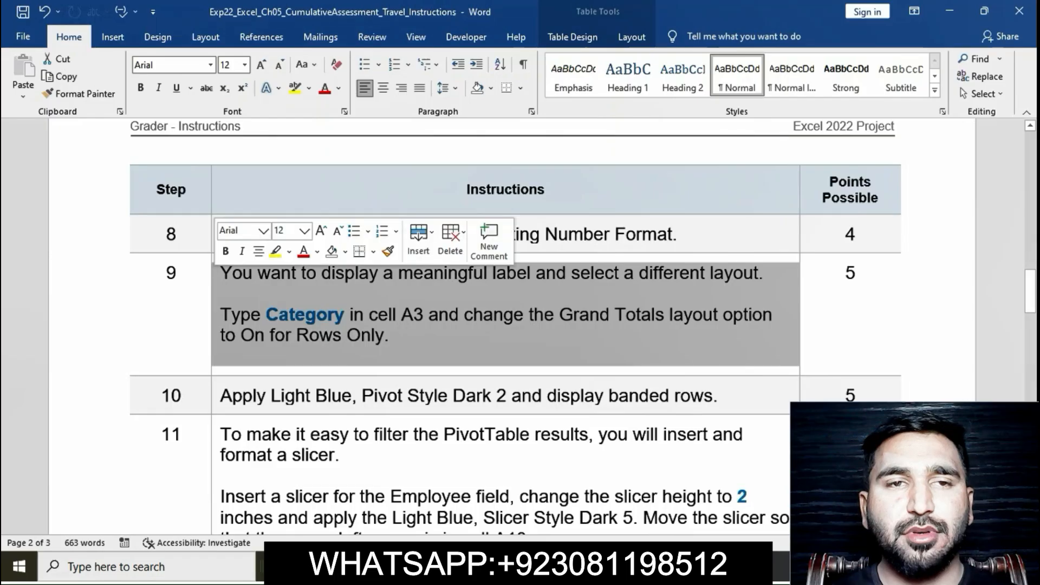
{"action": "left_click", "coordinate": [275, 252]}
{"action": "left_click", "coordinate": [222, 356]}
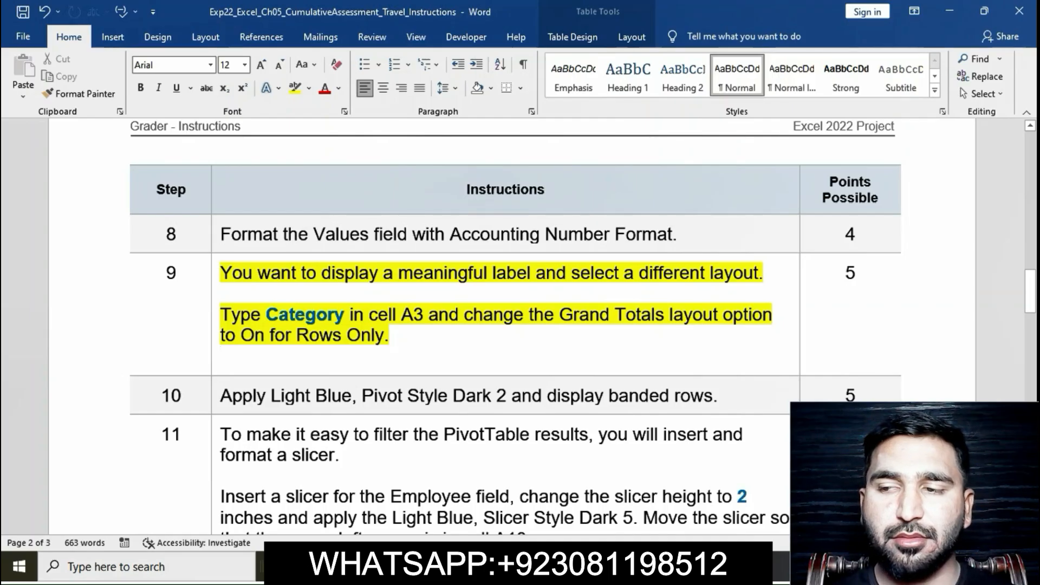
Step: Check the label required by step 9 in Word, then replace the PivotTable heading in cell A3 with Category in Excel
{"action": "left_click_drag", "start_coordinate": [265, 314], "coordinate": [429, 314]}
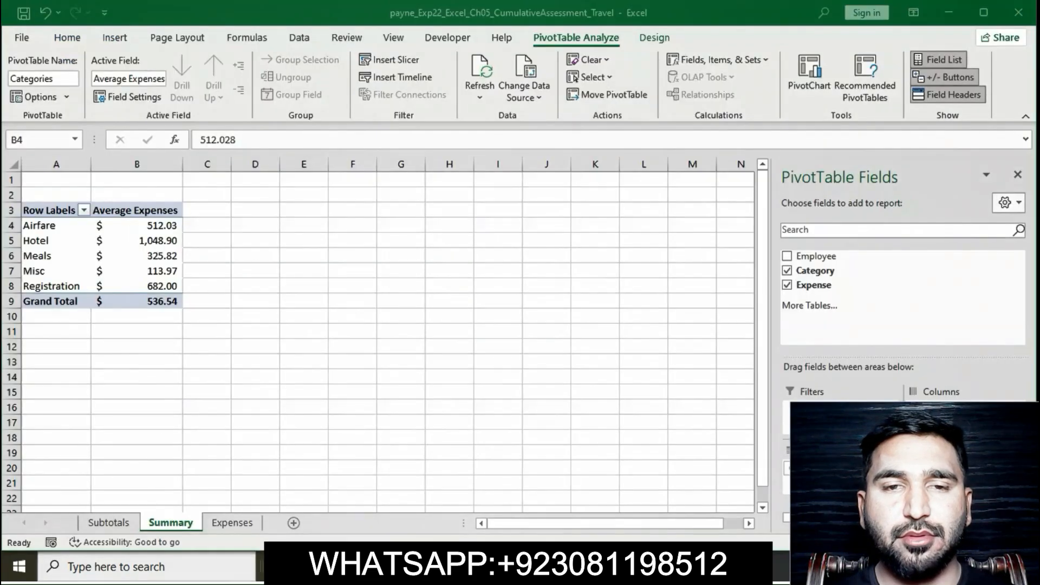
{"action": "key", "text": "alt+Tab"}
{"action": "left_click", "coordinate": [49, 210]}
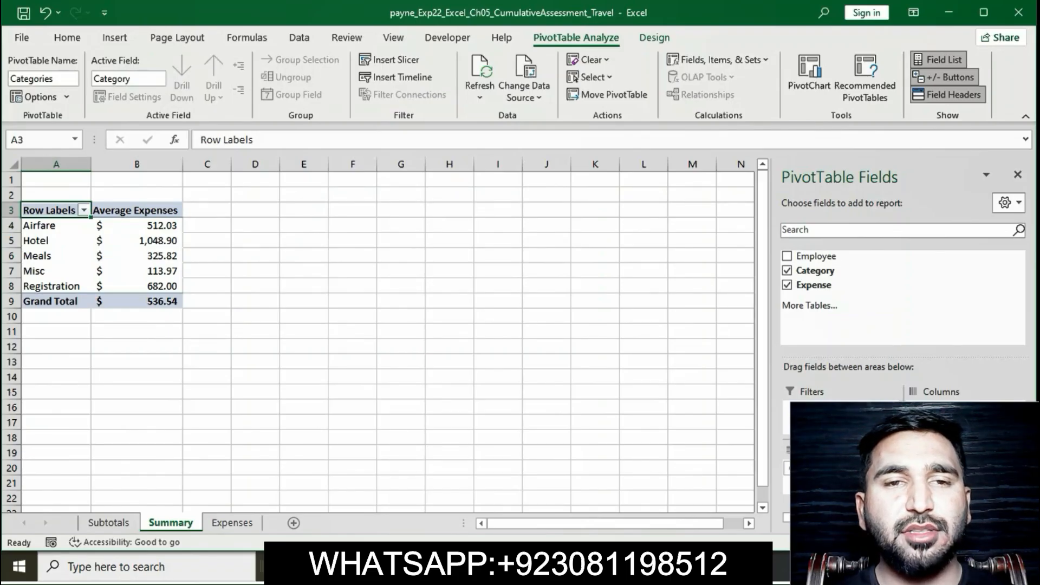
{"action": "left_click", "coordinate": [253, 140]}
{"action": "key", "text": "BackSpace"}
{"action": "key", "text": "BackSpace"}
{"action": "key", "text": "BackSpace"}
{"action": "key", "text": "BackSpace"}
{"action": "key", "text": "BackSpace"}
{"action": "key", "text": "BackSpace"}
{"action": "key", "text": "BackSpace"}
{"action": "key", "text": "BackSpace"}
{"action": "key", "text": "BackSpace"}
{"action": "key", "text": "BackSpace"}
{"action": "type", "text": "Cat"}
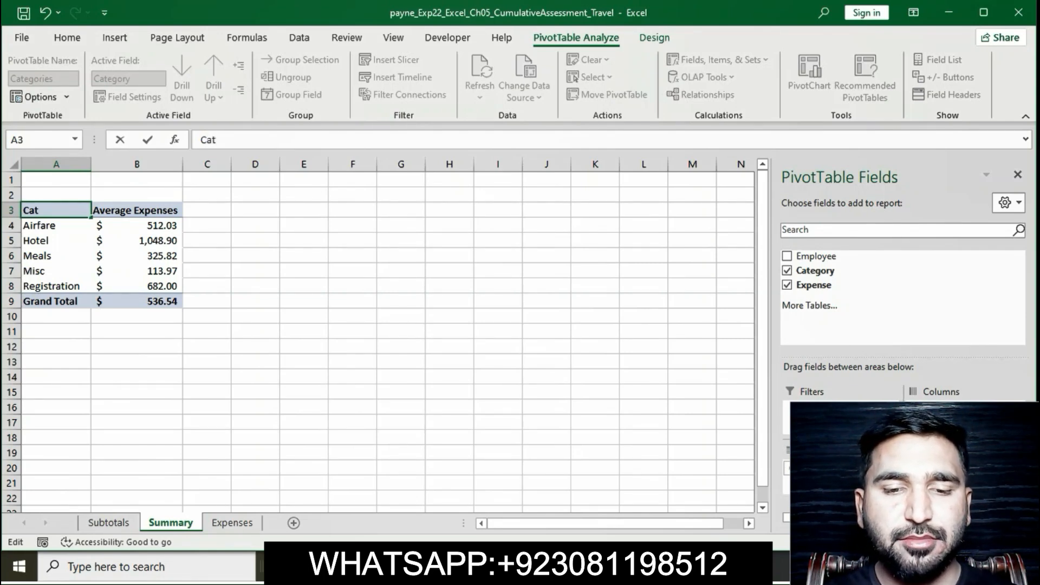
{"action": "key", "text": "alt+Tab"}
{"action": "key", "text": "alt+Tab"}
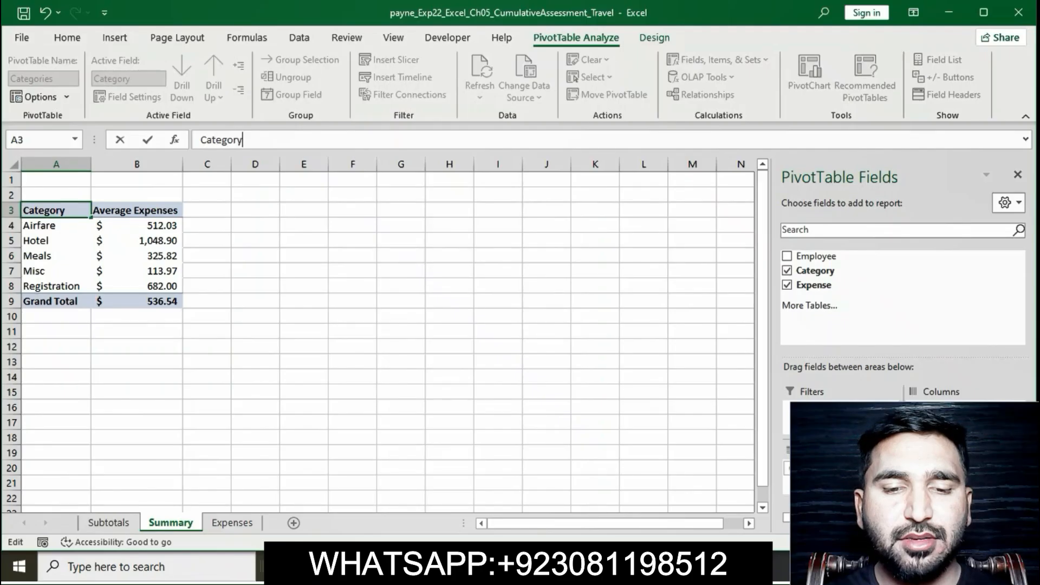
{"action": "key", "text": "Return"}
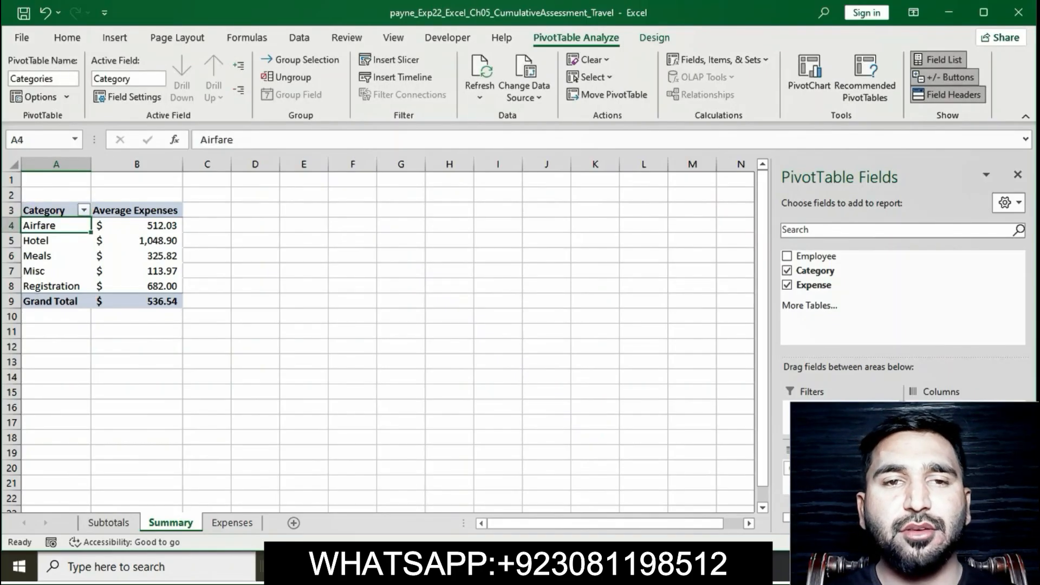
Step: Check the Grand Totals option in step 9 in Word, then set the PivotTable's grand totals to On for Rows Only in Excel
{"action": "key", "text": "alt+Tab"}
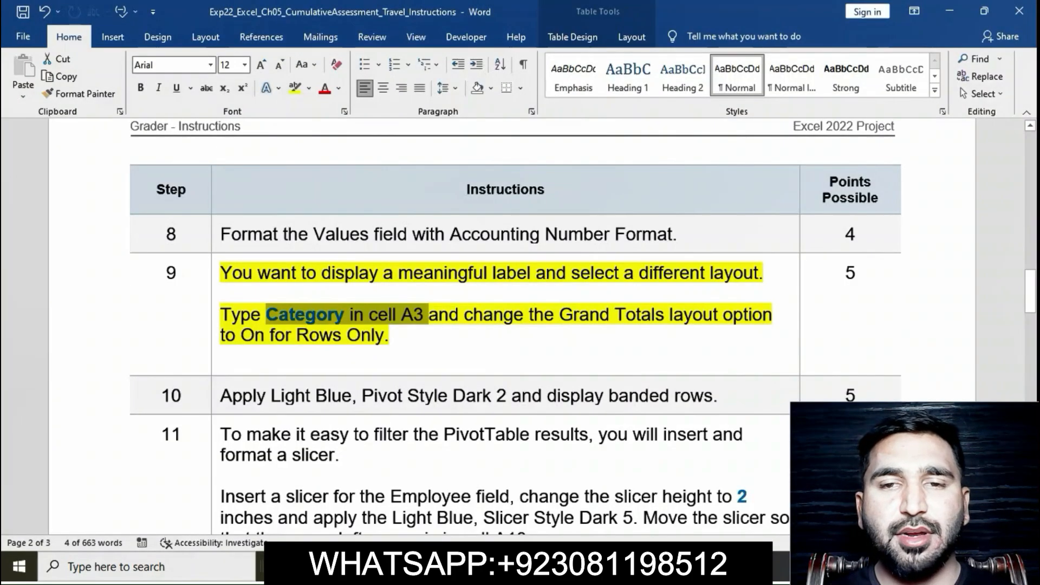
{"action": "left_click_drag", "start_coordinate": [430, 298], "coordinate": [776, 334]}
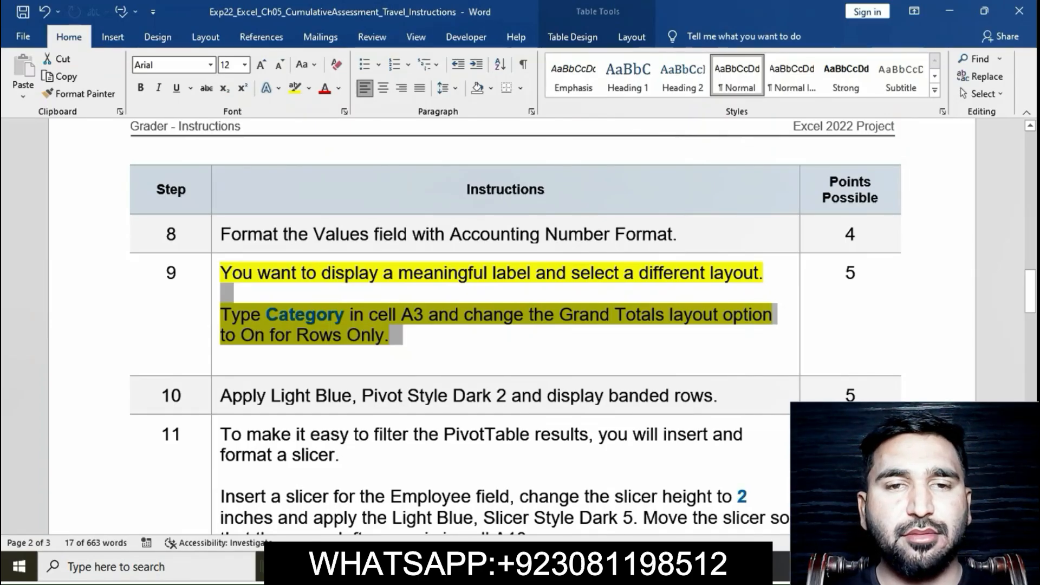
{"action": "key", "text": "alt+Tab"}
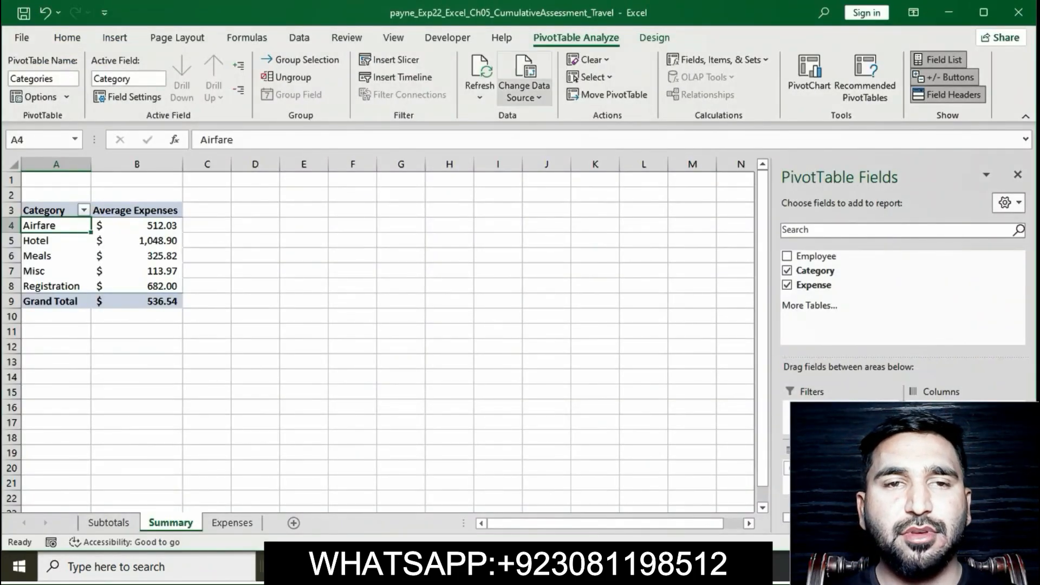
{"action": "left_click", "coordinate": [655, 37]}
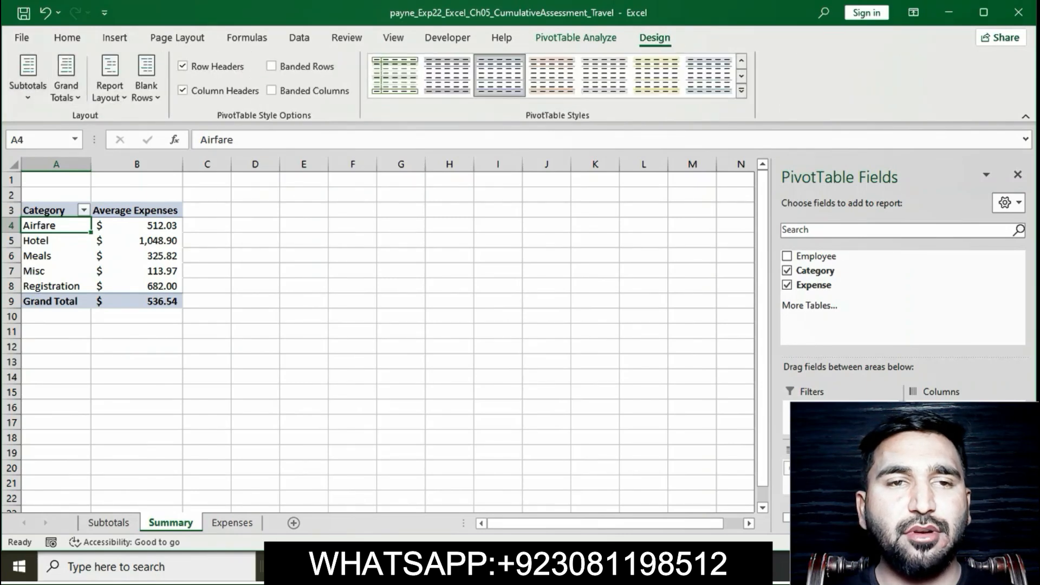
{"action": "key", "text": "alt+Tab"}
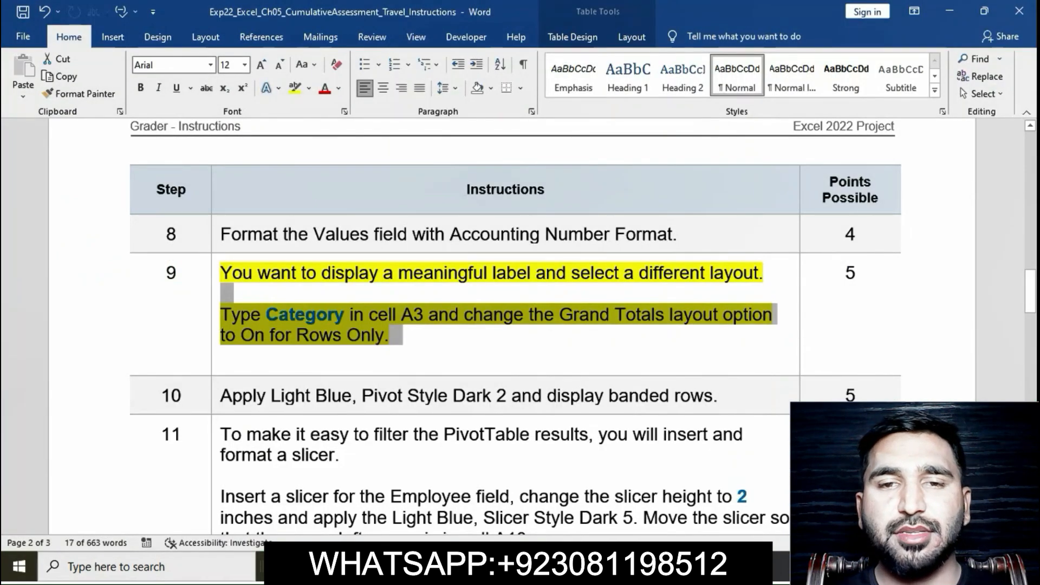
{"action": "key", "text": "alt+Tab"}
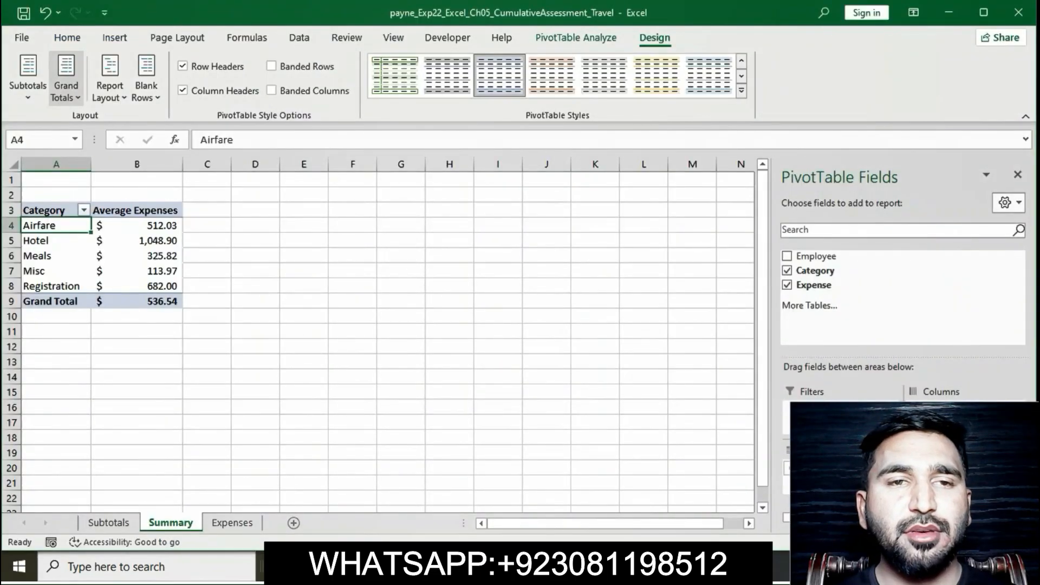
{"action": "left_click", "coordinate": [66, 82]}
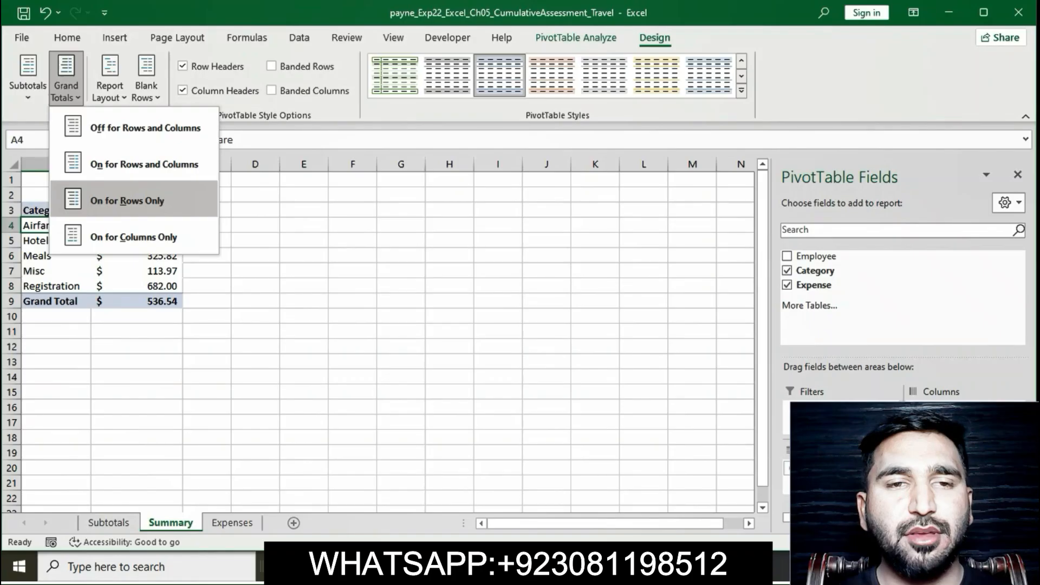
{"action": "left_click", "coordinate": [127, 201]}
Step: Go back to the Word instructions and clear the yellow highlight from step 9
{"action": "key", "text": "alt+Tab"}
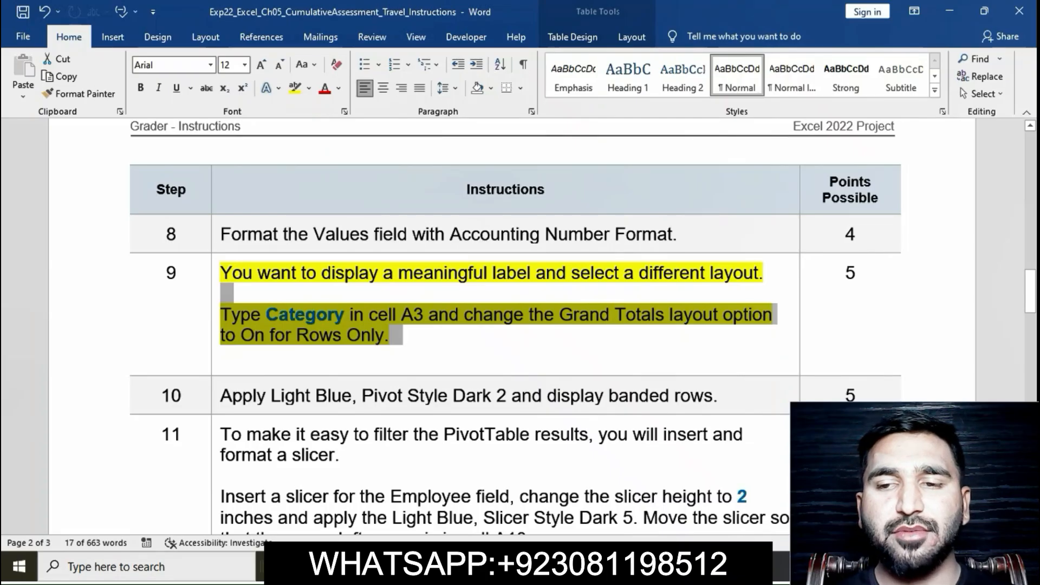
{"action": "left_click", "coordinate": [221, 356]}
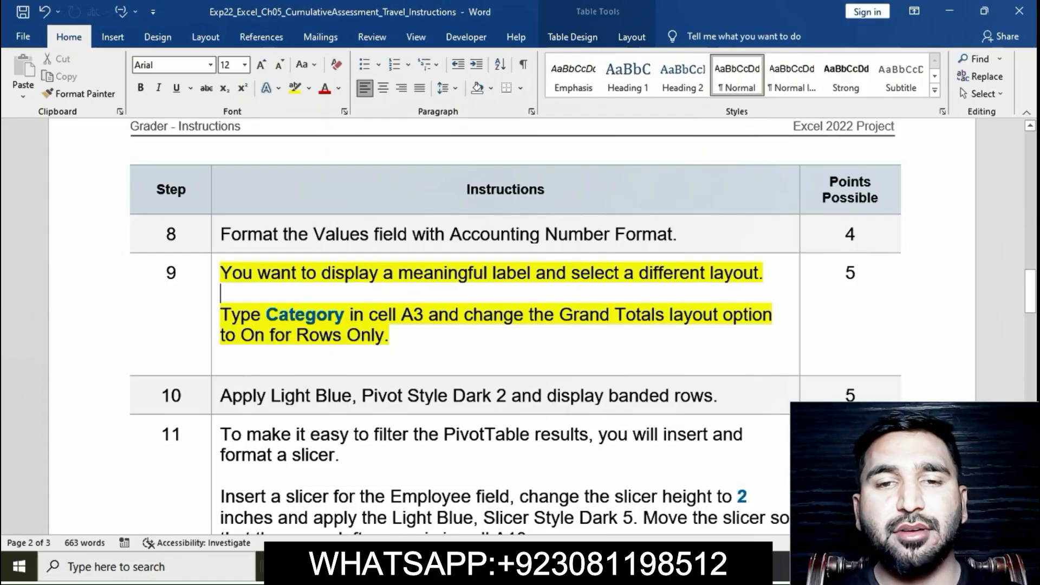
{"action": "left_click", "coordinate": [215, 275]}
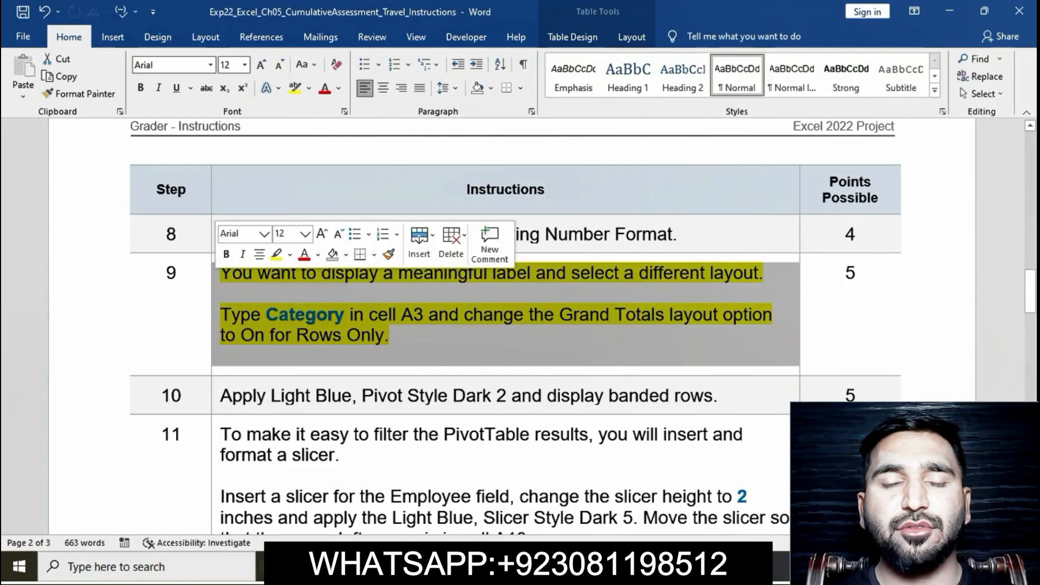
{"action": "left_click", "coordinate": [276, 255]}
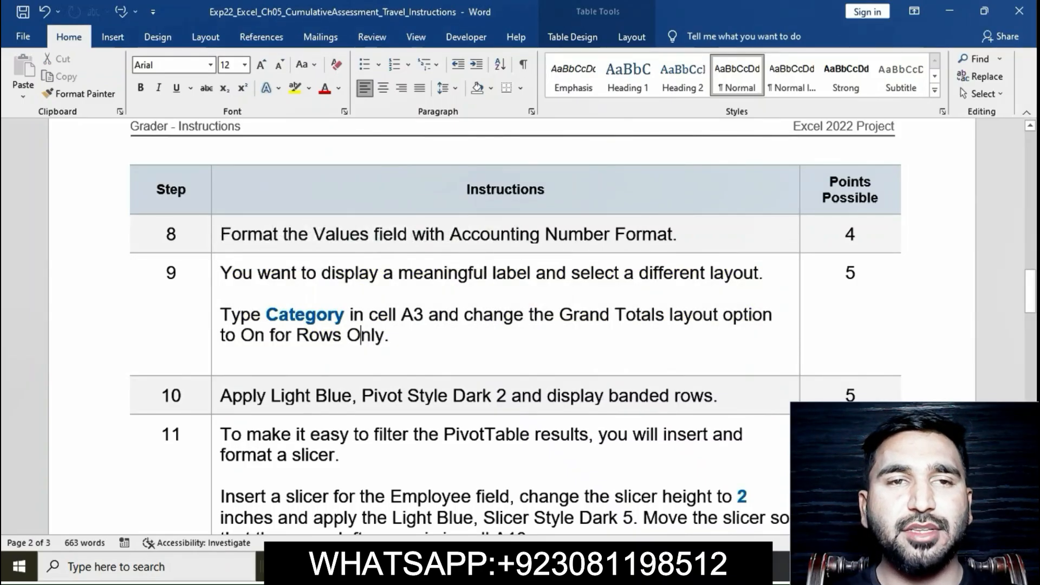
Step: Highlight the step 10 instruction text about the pivot style and banded rows in yellow
{"action": "scroll", "coordinate": [515, 325], "scroll_direction": "down", "scroll_amount": 3}
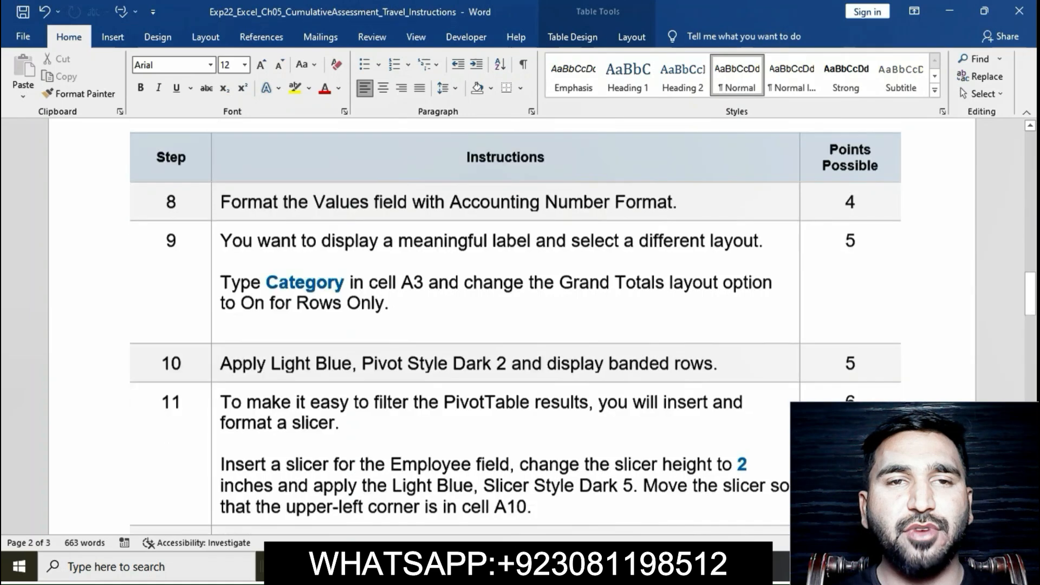
{"action": "left_click", "coordinate": [215, 296]}
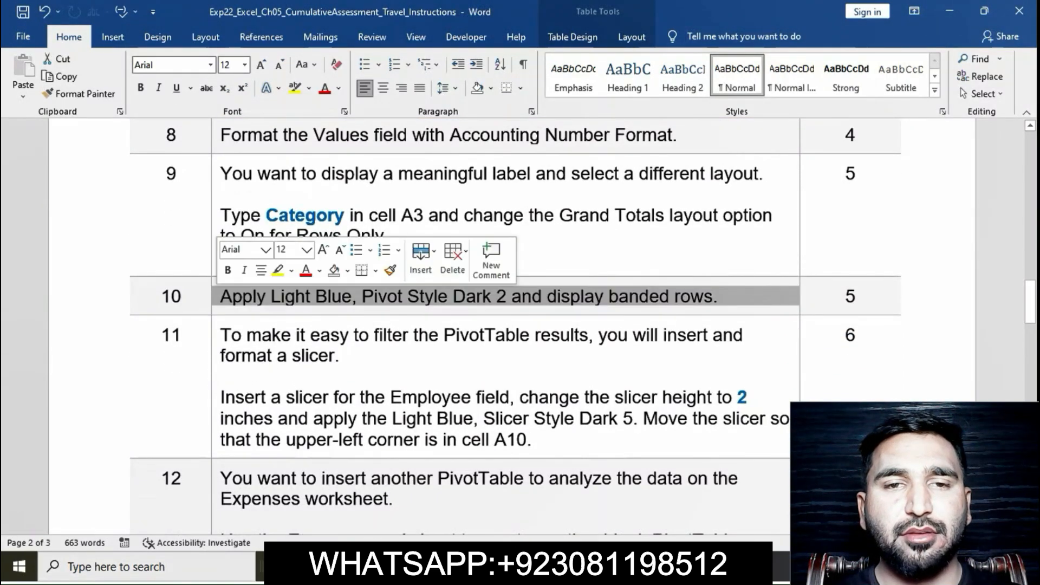
{"action": "left_click", "coordinate": [277, 270]}
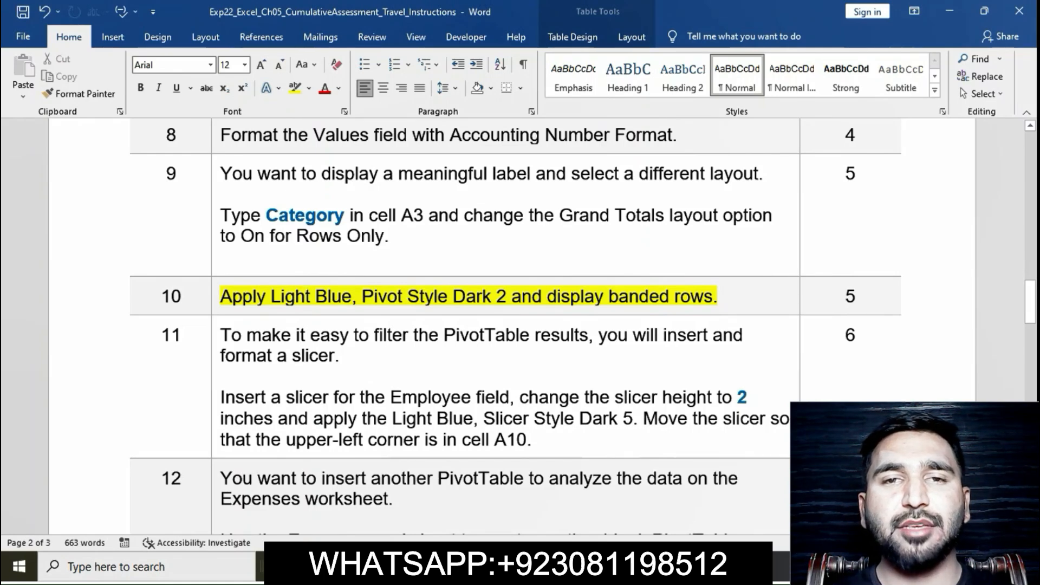
Step: Check the style named in step 10 in Word, then apply Light Blue, Pivot Style Dark 2 to the Category PivotTable in Excel
{"action": "left_click_drag", "start_coordinate": [221, 297], "coordinate": [511, 297]}
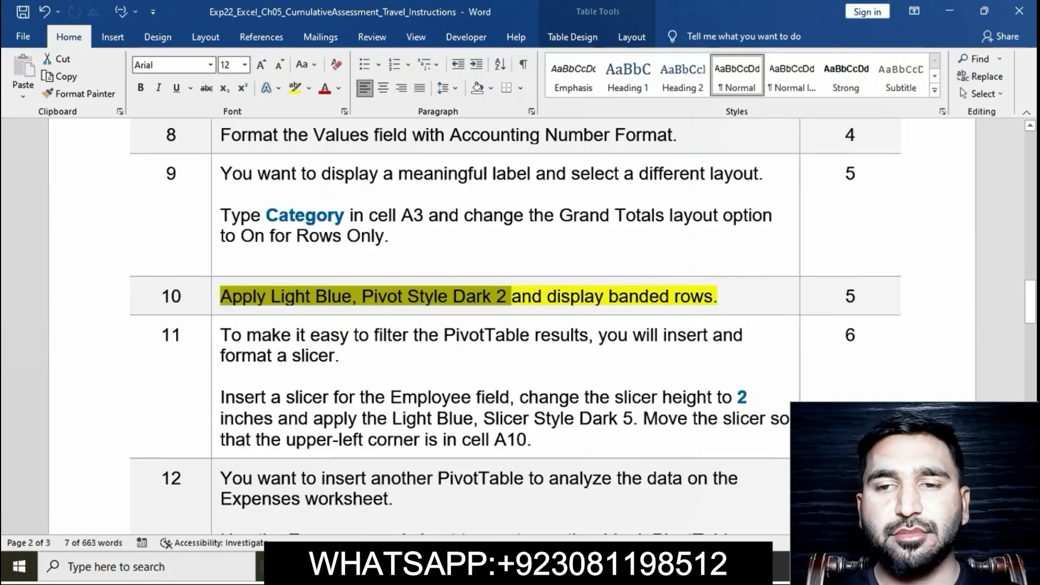
{"action": "key", "text": "alt+Tab"}
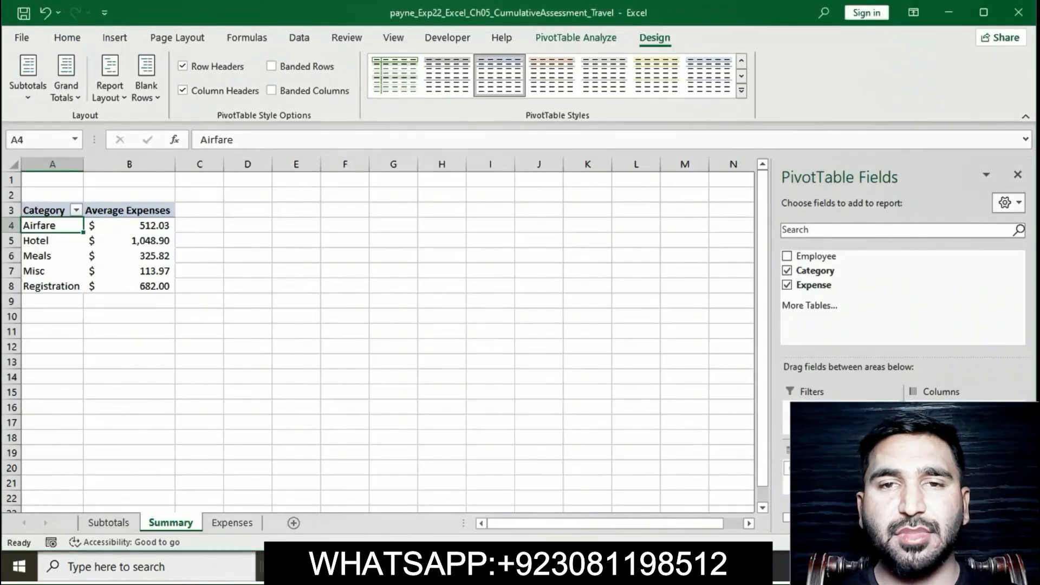
{"action": "left_click", "coordinate": [741, 91]}
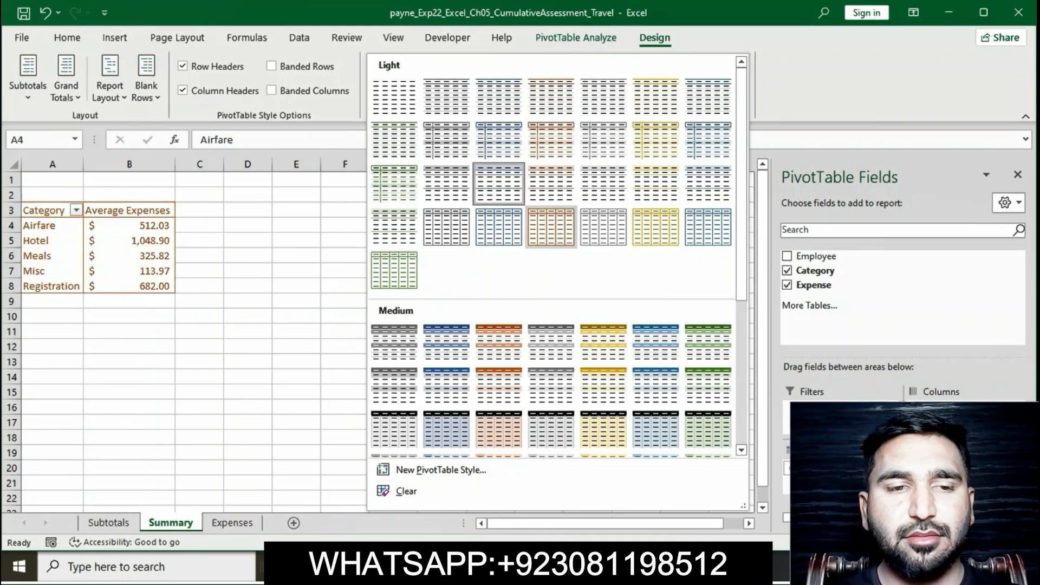
{"action": "scroll", "coordinate": [446, 341], "scroll_direction": "down", "scroll_amount": 3}
{"action": "scroll", "coordinate": [447, 299], "scroll_direction": "down", "scroll_amount": 3}
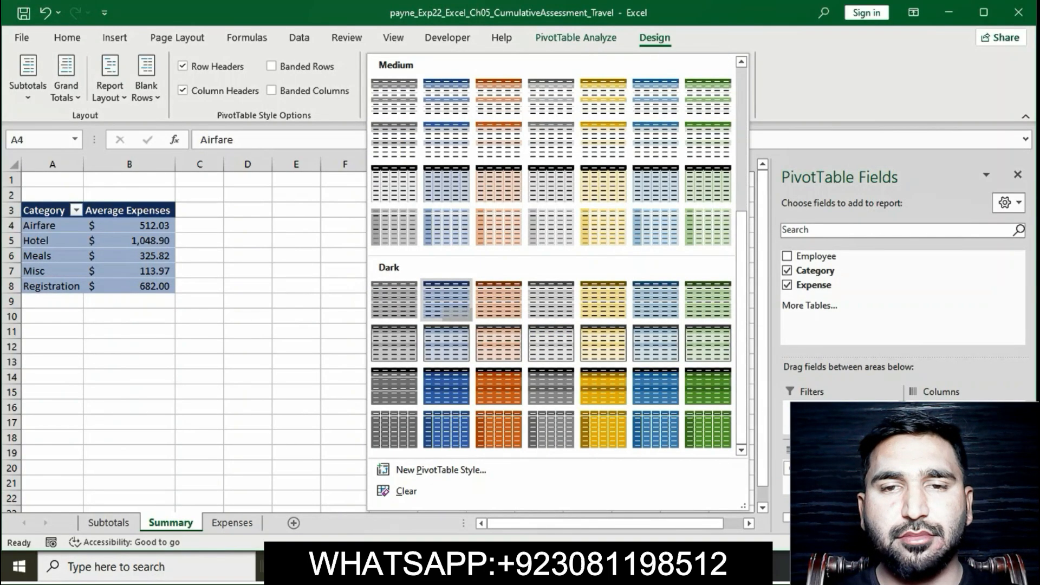
{"action": "left_click", "coordinate": [446, 299]}
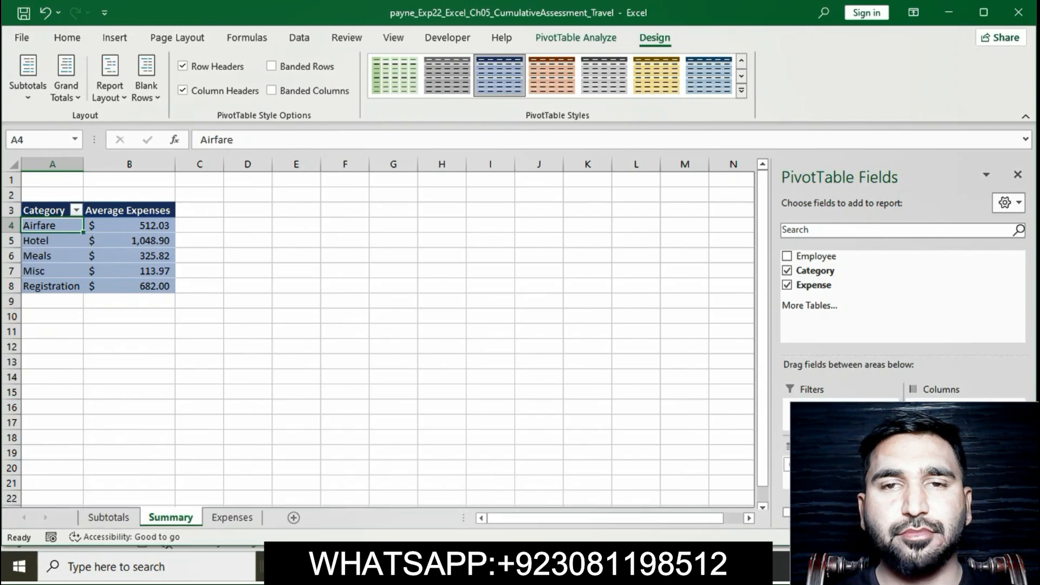
Step: Check the banded rows requirement in step 10 in Word, then turn on banded rows for the PivotTable in Excel
{"action": "key", "text": "alt+Tab"}
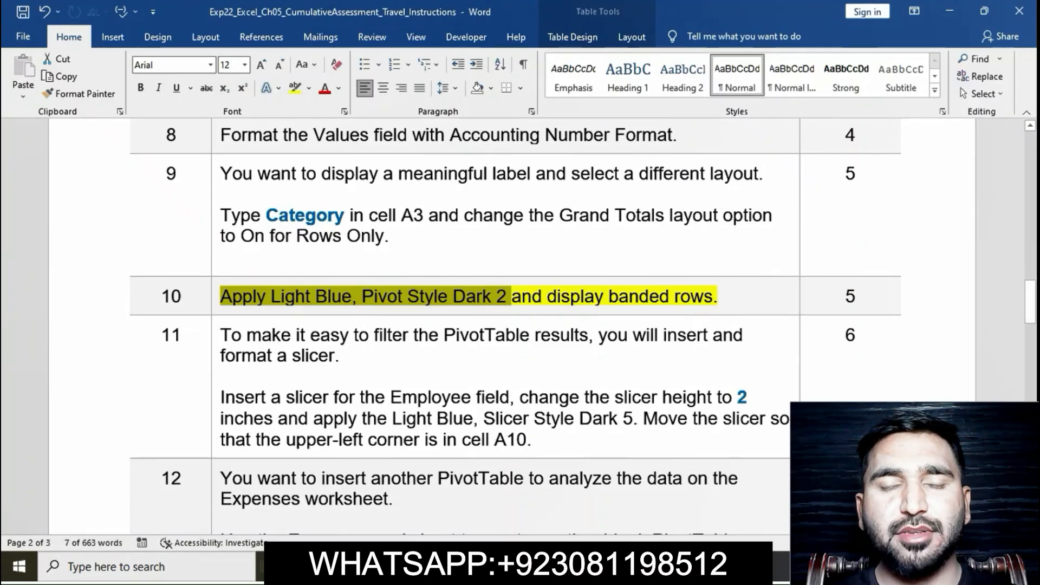
{"action": "key", "text": "alt+Tab"}
{"action": "left_click_drag", "start_coordinate": [511, 297], "coordinate": [717, 296]}
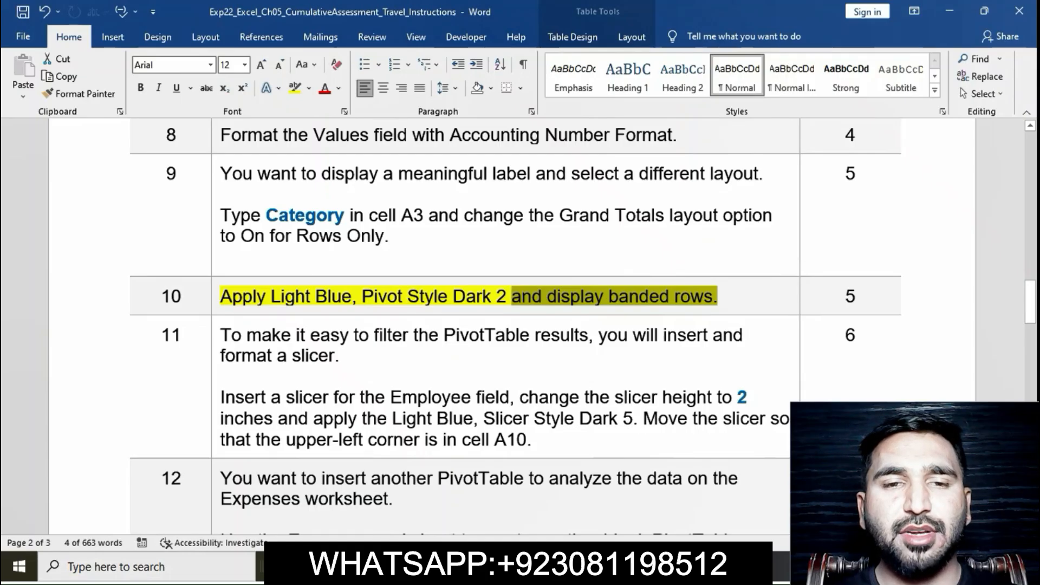
{"action": "key", "text": "alt+Tab"}
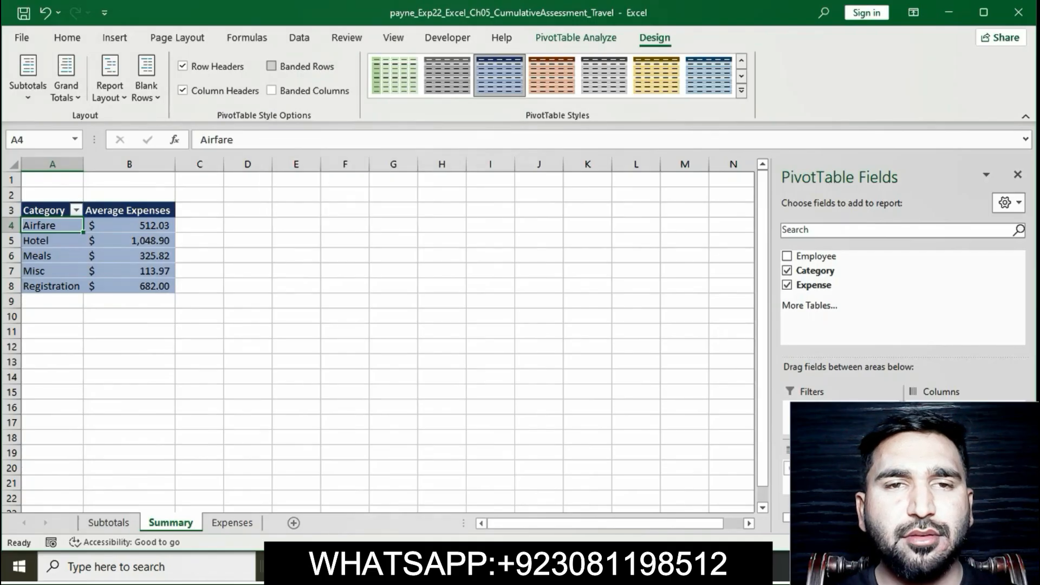
{"action": "left_click", "coordinate": [271, 66]}
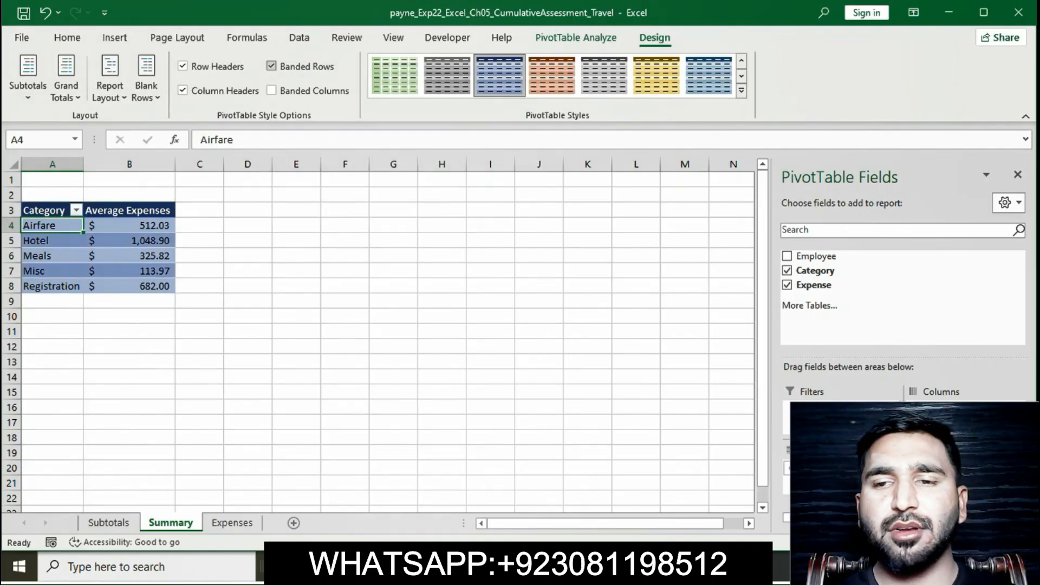